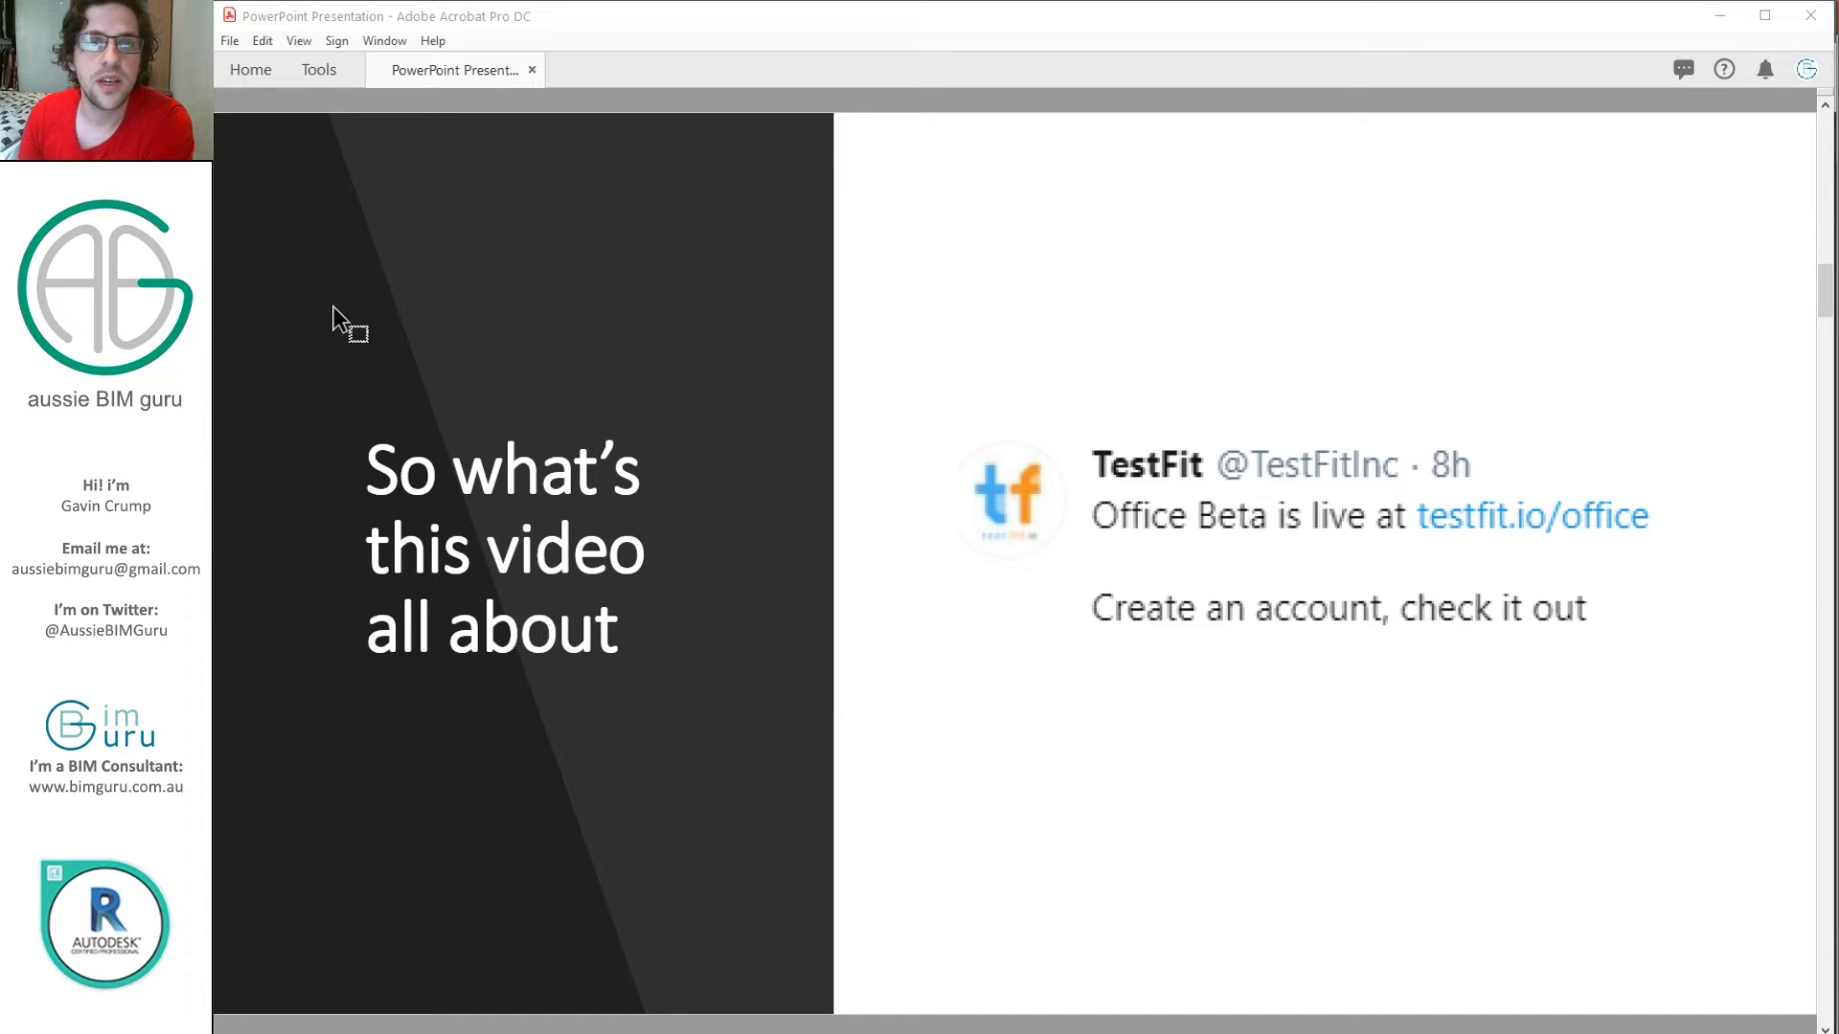
Step: Advance the presentation to the overview of covered topics and switch to the TestFit office page in the browser
{"action": "scroll", "coordinate": [347, 313], "scroll_direction": "down", "scroll_amount": 1}
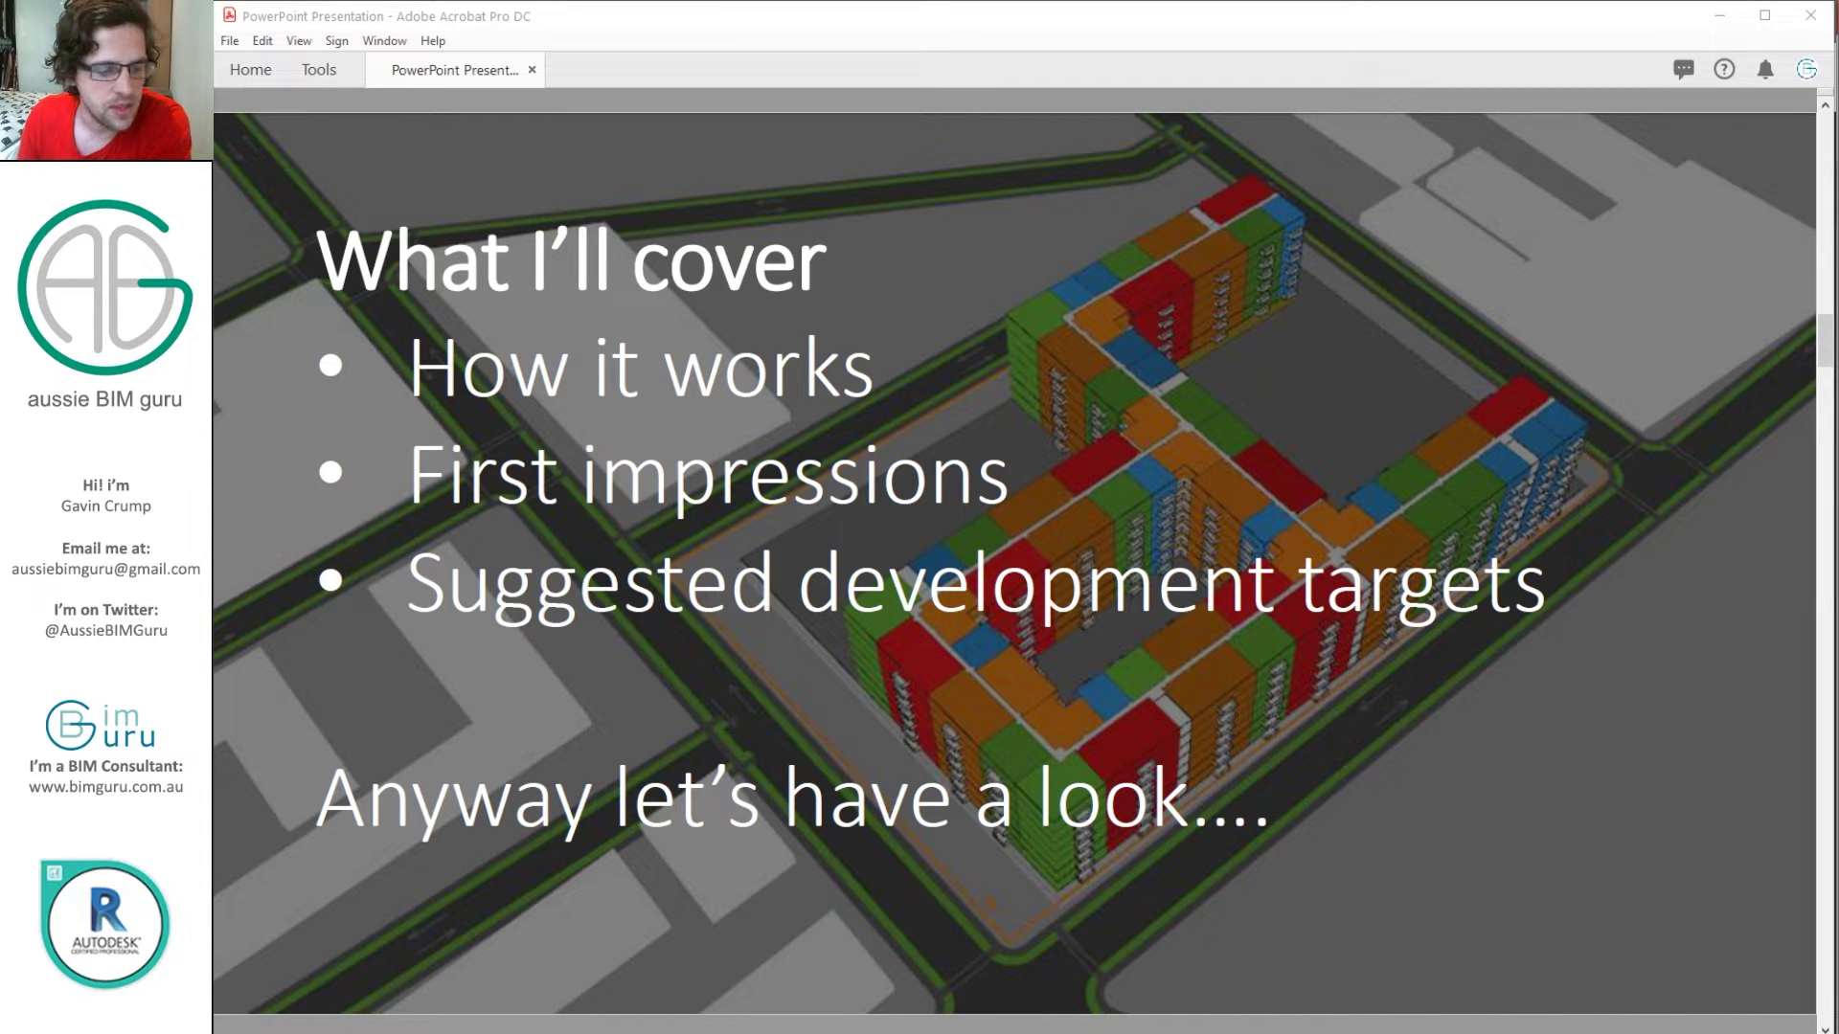
{"action": "key", "text": "alt+Tab"}
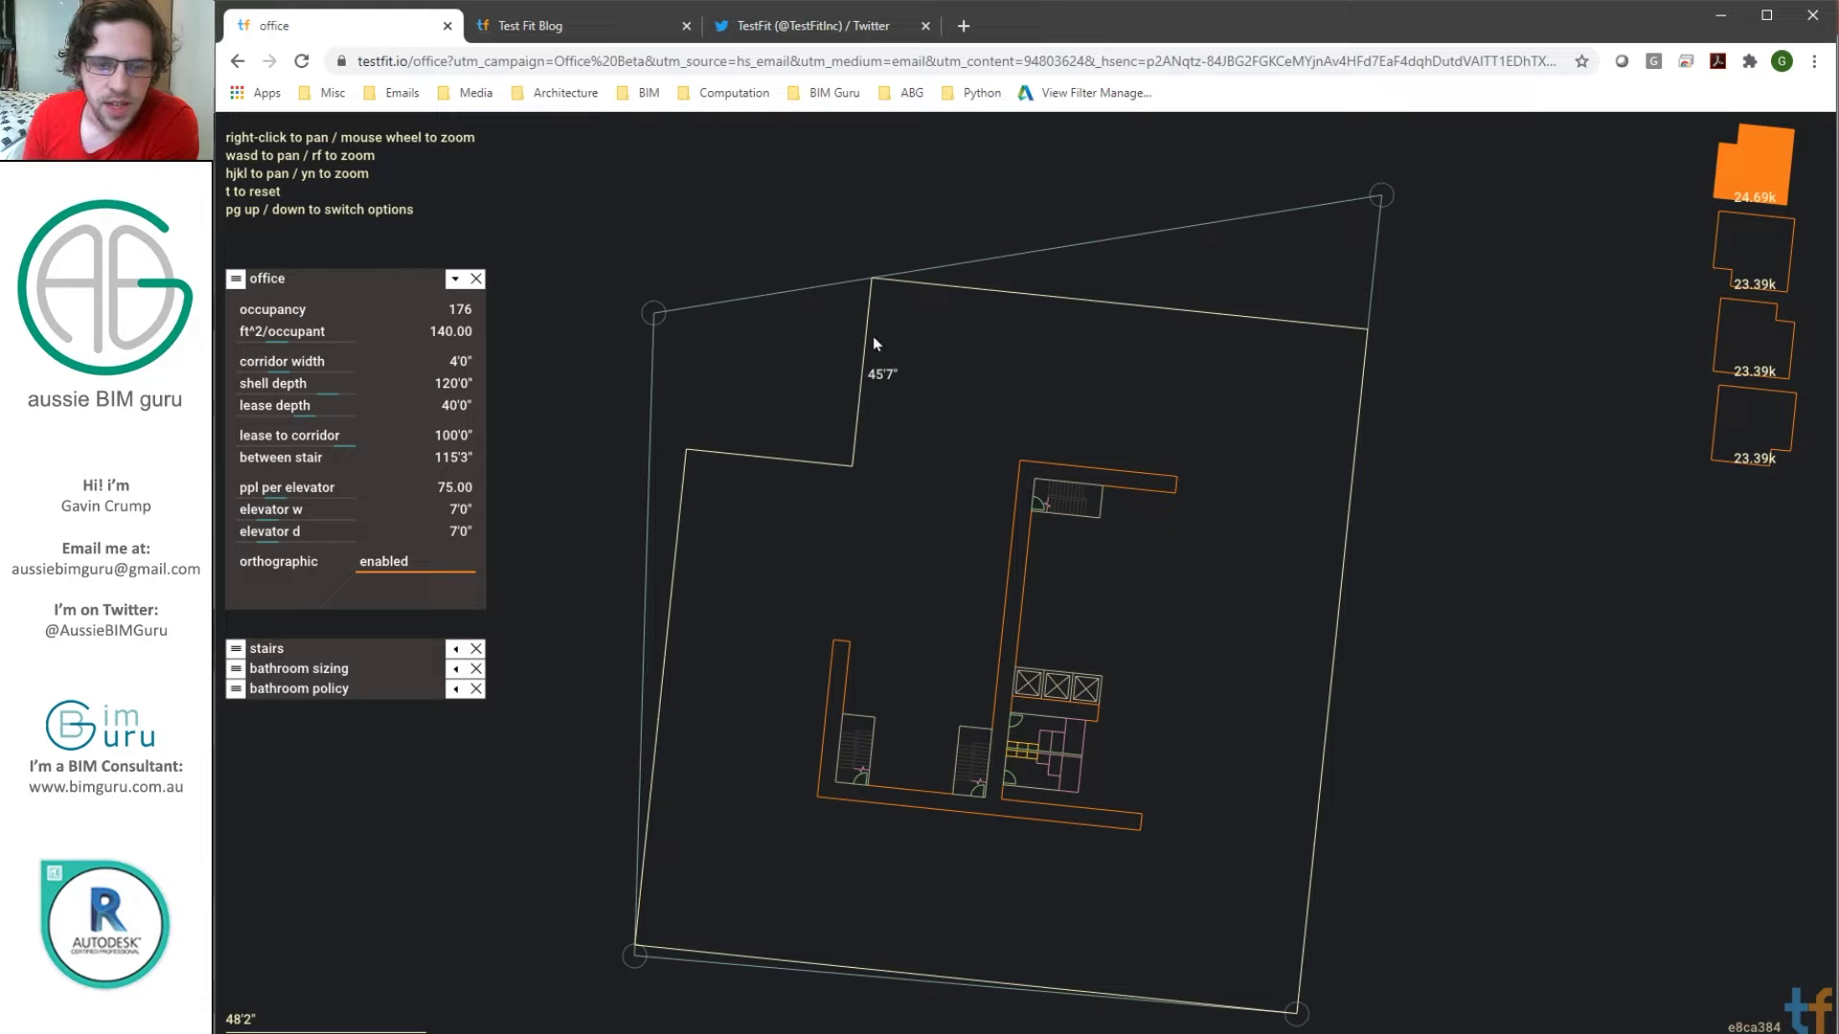
Step: Reshape the site by moving its top-right corner, ending with a top edge about 197'10" and a right edge about 184'1" long
{"action": "left_click_drag", "start_coordinate": [1386, 203], "coordinate": [1414, 328]}
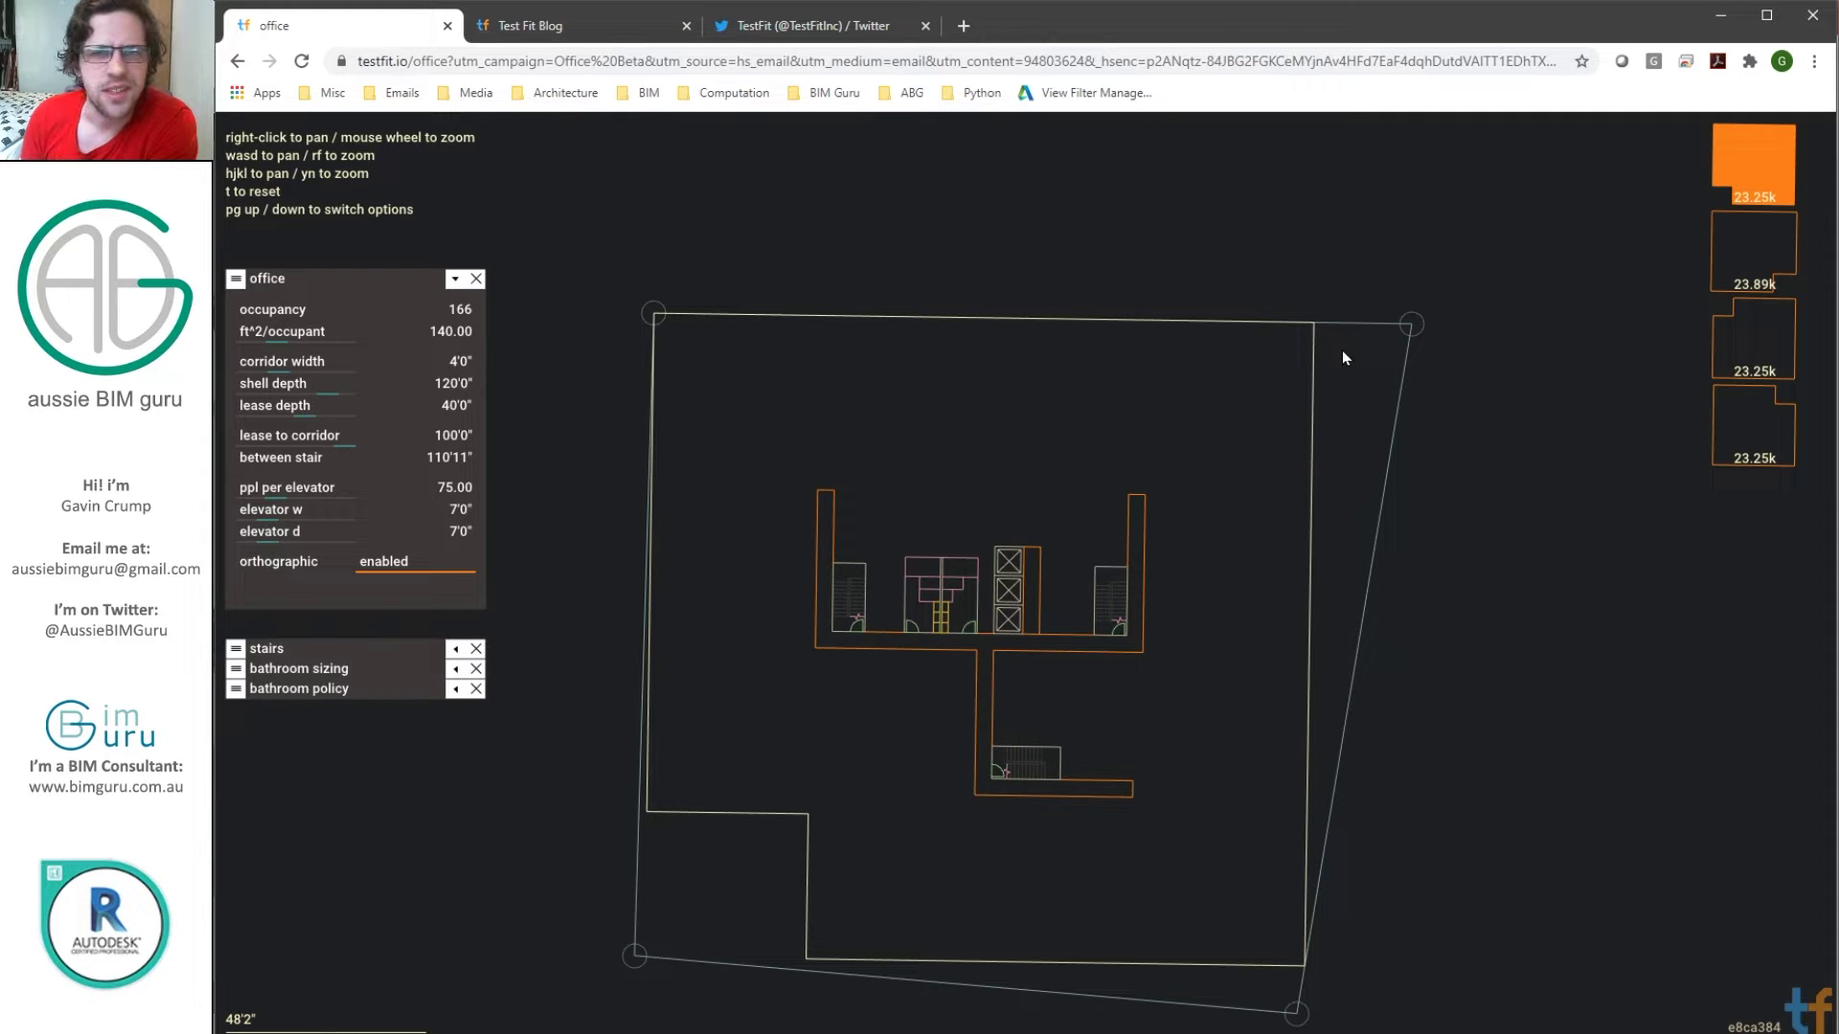
{"action": "left_click_drag", "start_coordinate": [1417, 323], "coordinate": [1436, 243]}
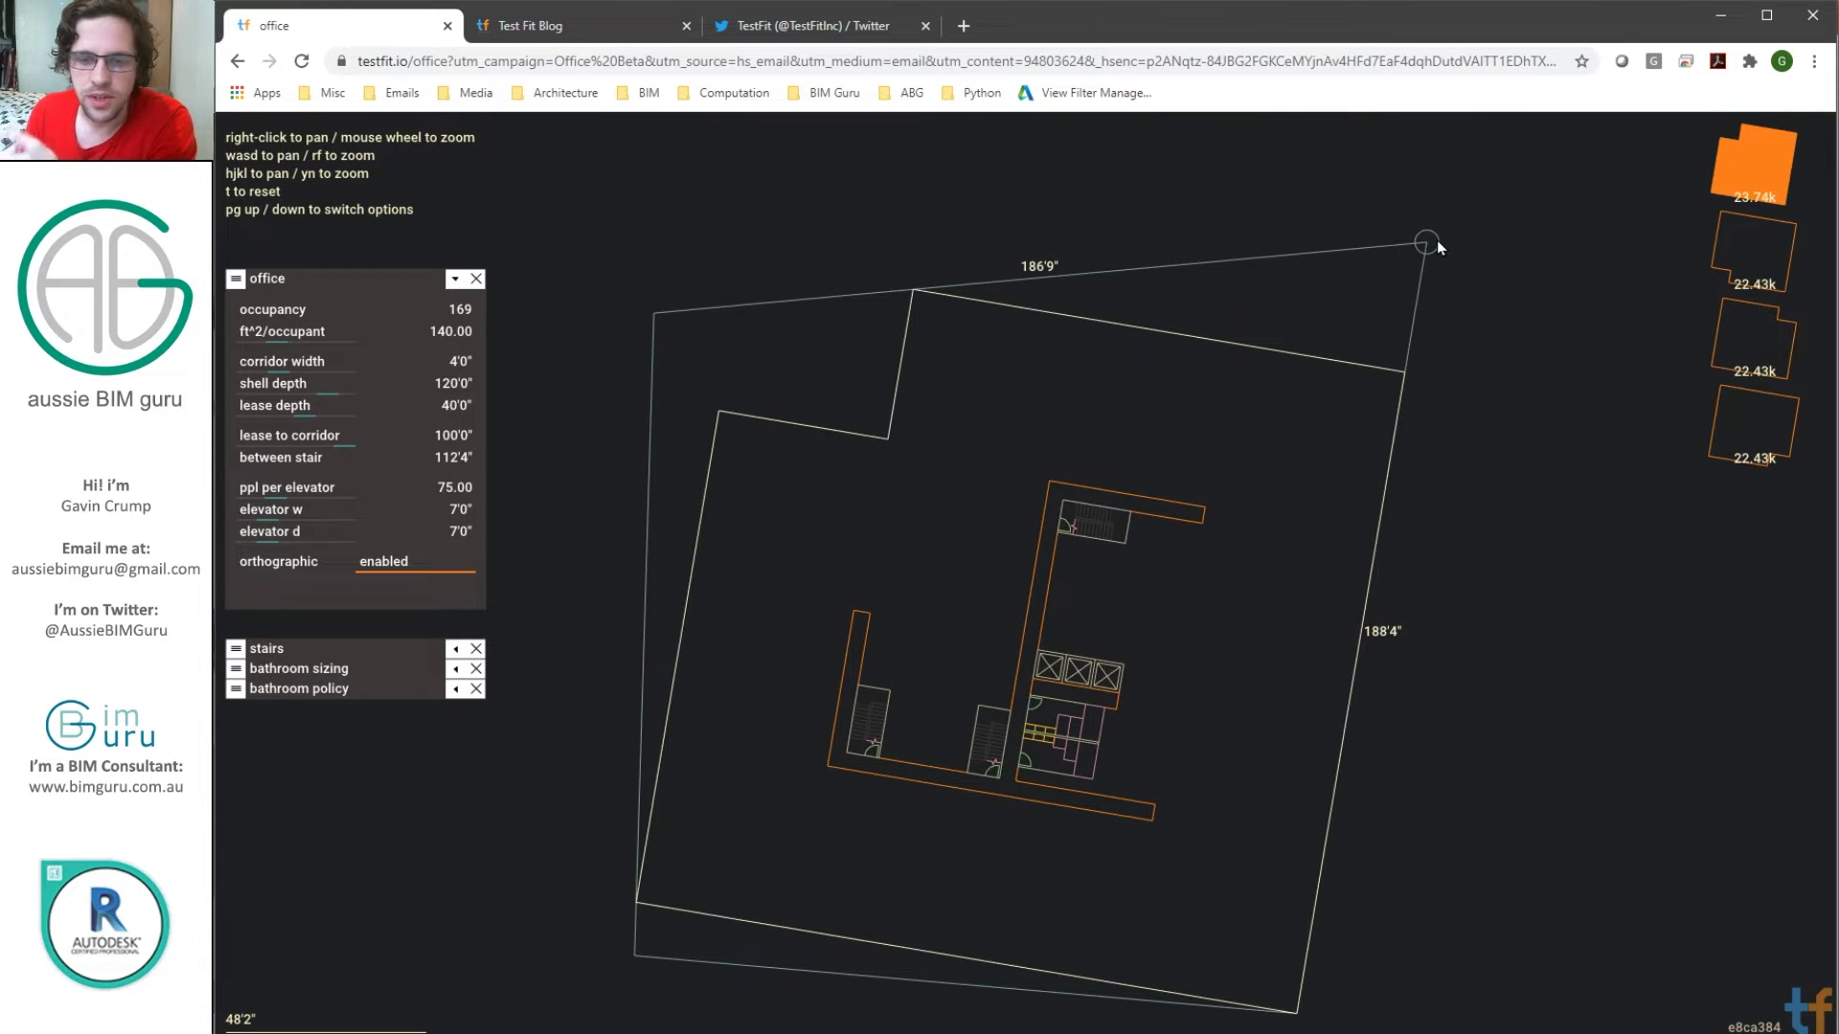
{"action": "left_click_drag", "start_coordinate": [1436, 242], "coordinate": [1485, 269]}
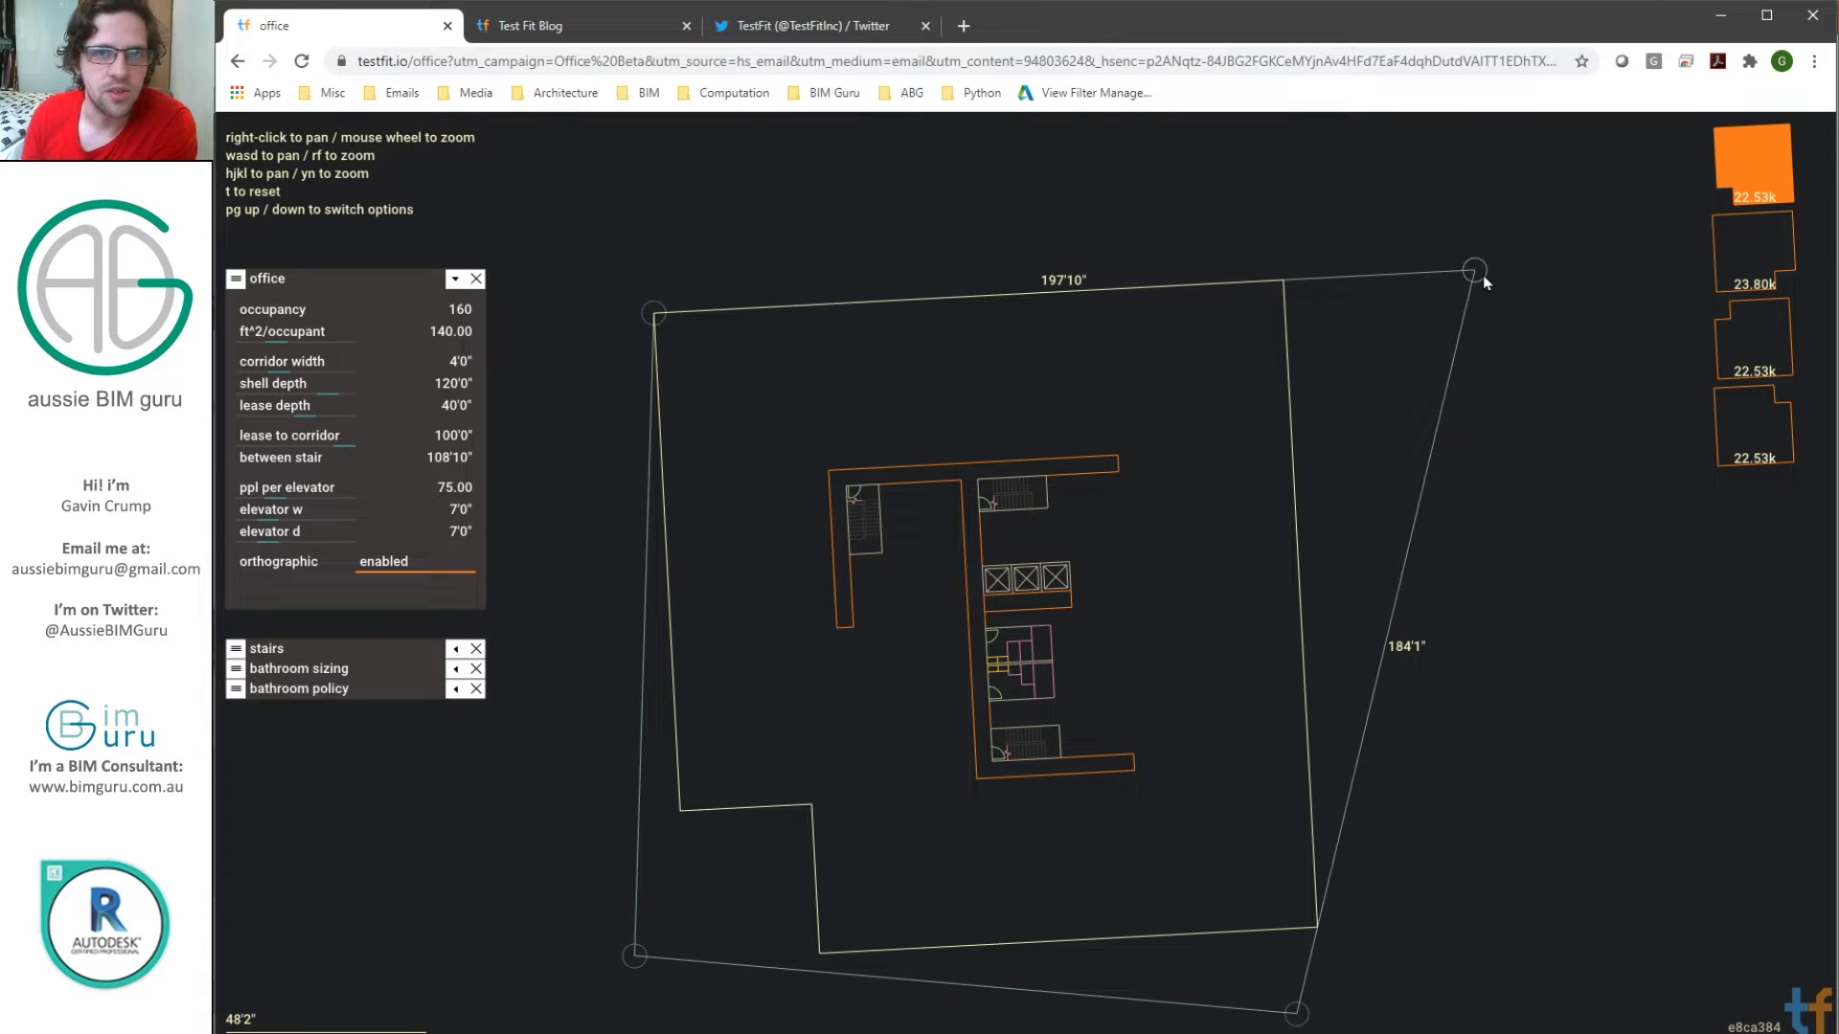
Step: View the second, third and fourth floor plate options for the current site in turn
{"action": "left_click", "coordinate": [1729, 249]}
{"action": "left_click", "coordinate": [1754, 332]}
{"action": "left_click", "coordinate": [1747, 402]}
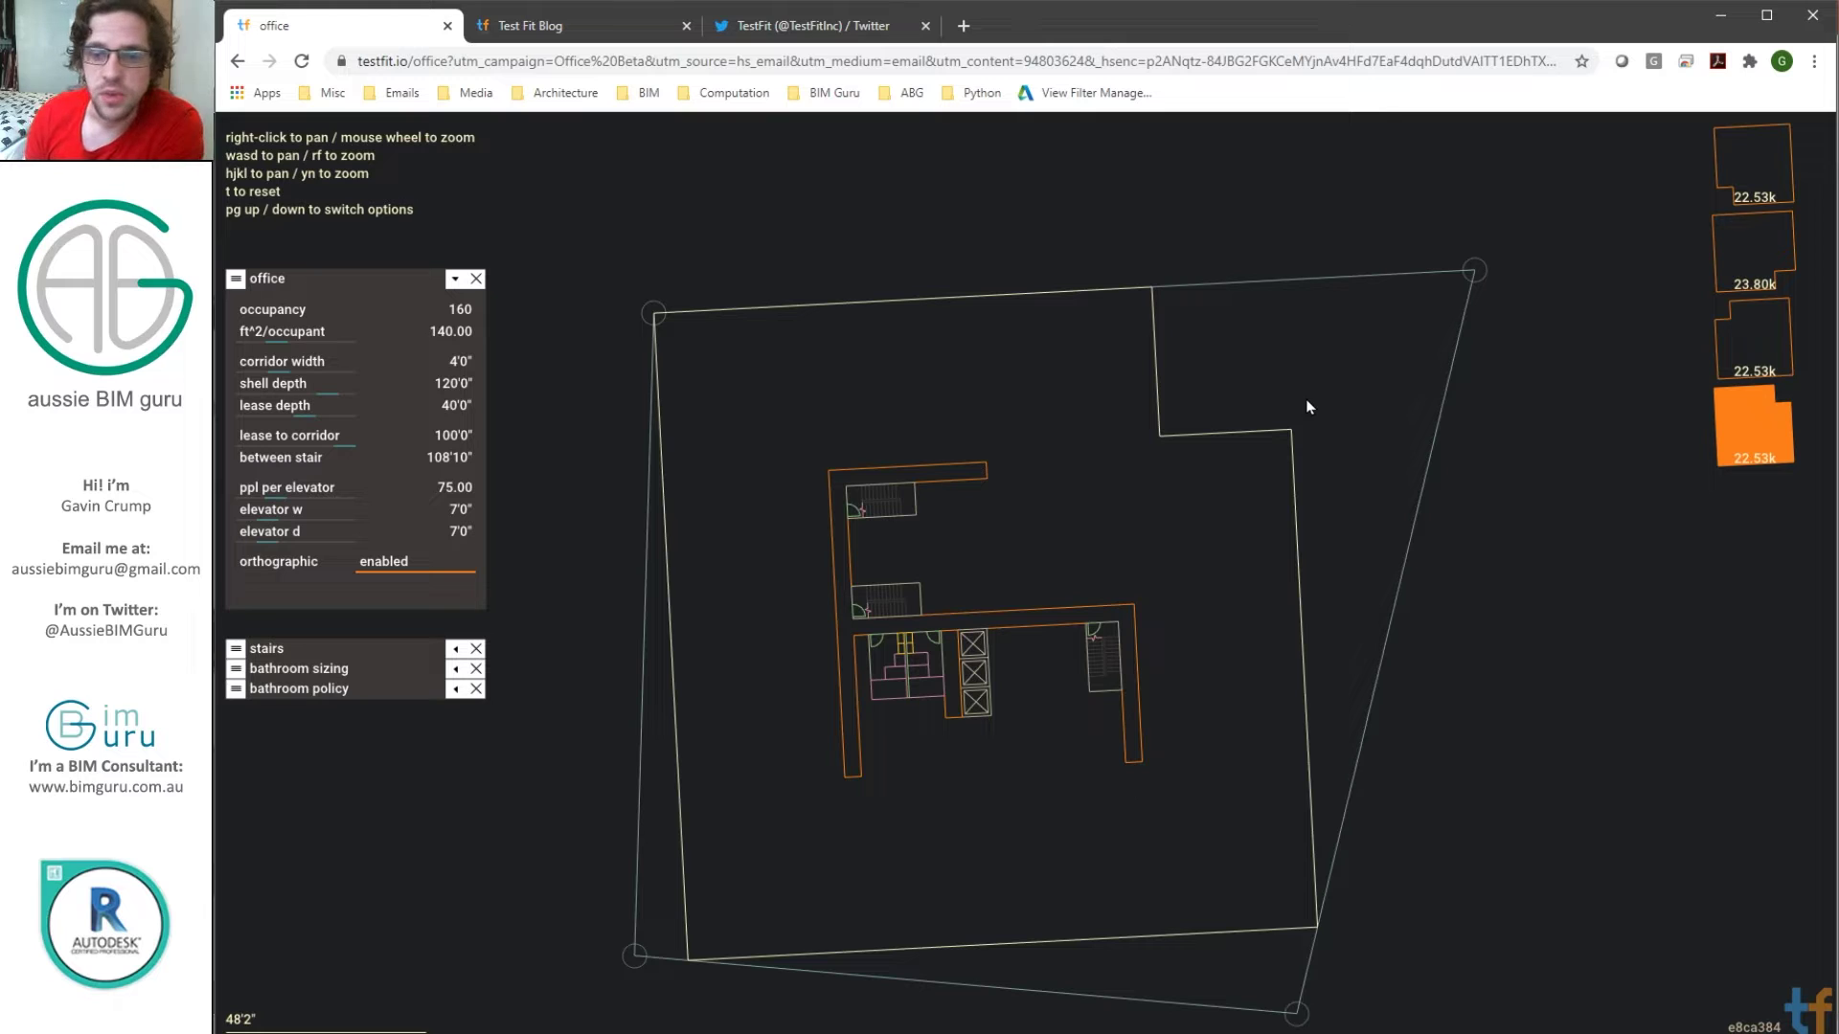
Step: Pull the site's top-right corner inward to edges of about 137'9" and 129'7", and set the lease depth to 25'10"
{"action": "left_click_drag", "start_coordinate": [1467, 273], "coordinate": [1199, 484]}
{"action": "left_click_drag", "start_coordinate": [316, 421], "coordinate": [278, 412]}
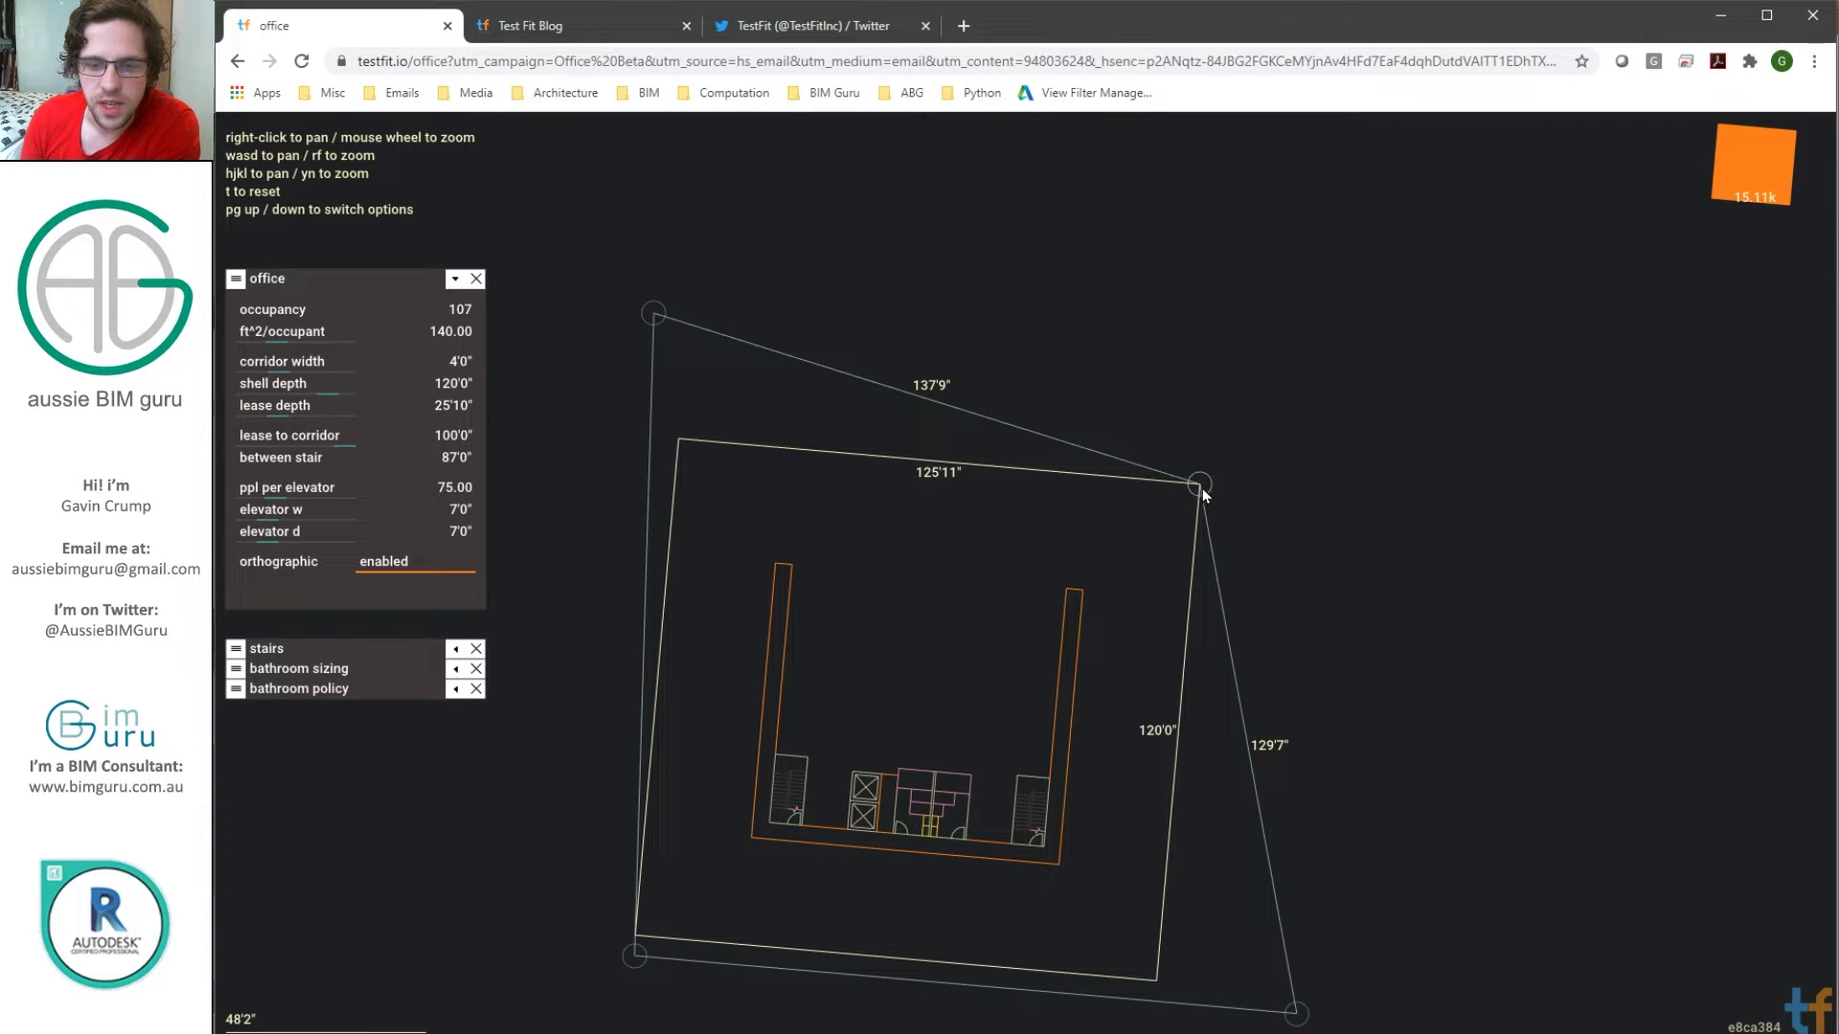
Step: Square up the site boundary by moving its four corners into a near-rectangle about 156'5" wide and 157'8" deep
{"action": "left_click_drag", "start_coordinate": [1203, 494], "coordinate": [1380, 298]}
{"action": "mouse_move", "coordinate": [662, 314]}
{"action": "left_mouse_down"}
{"action": "mouse_move", "coordinate": [587, 278]}
{"action": "mouse_move", "coordinate": [612, 318]}
{"action": "mouse_move", "coordinate": [624, 293]}
{"action": "mouse_move", "coordinate": [649, 307]}
{"action": "left_mouse_up"}
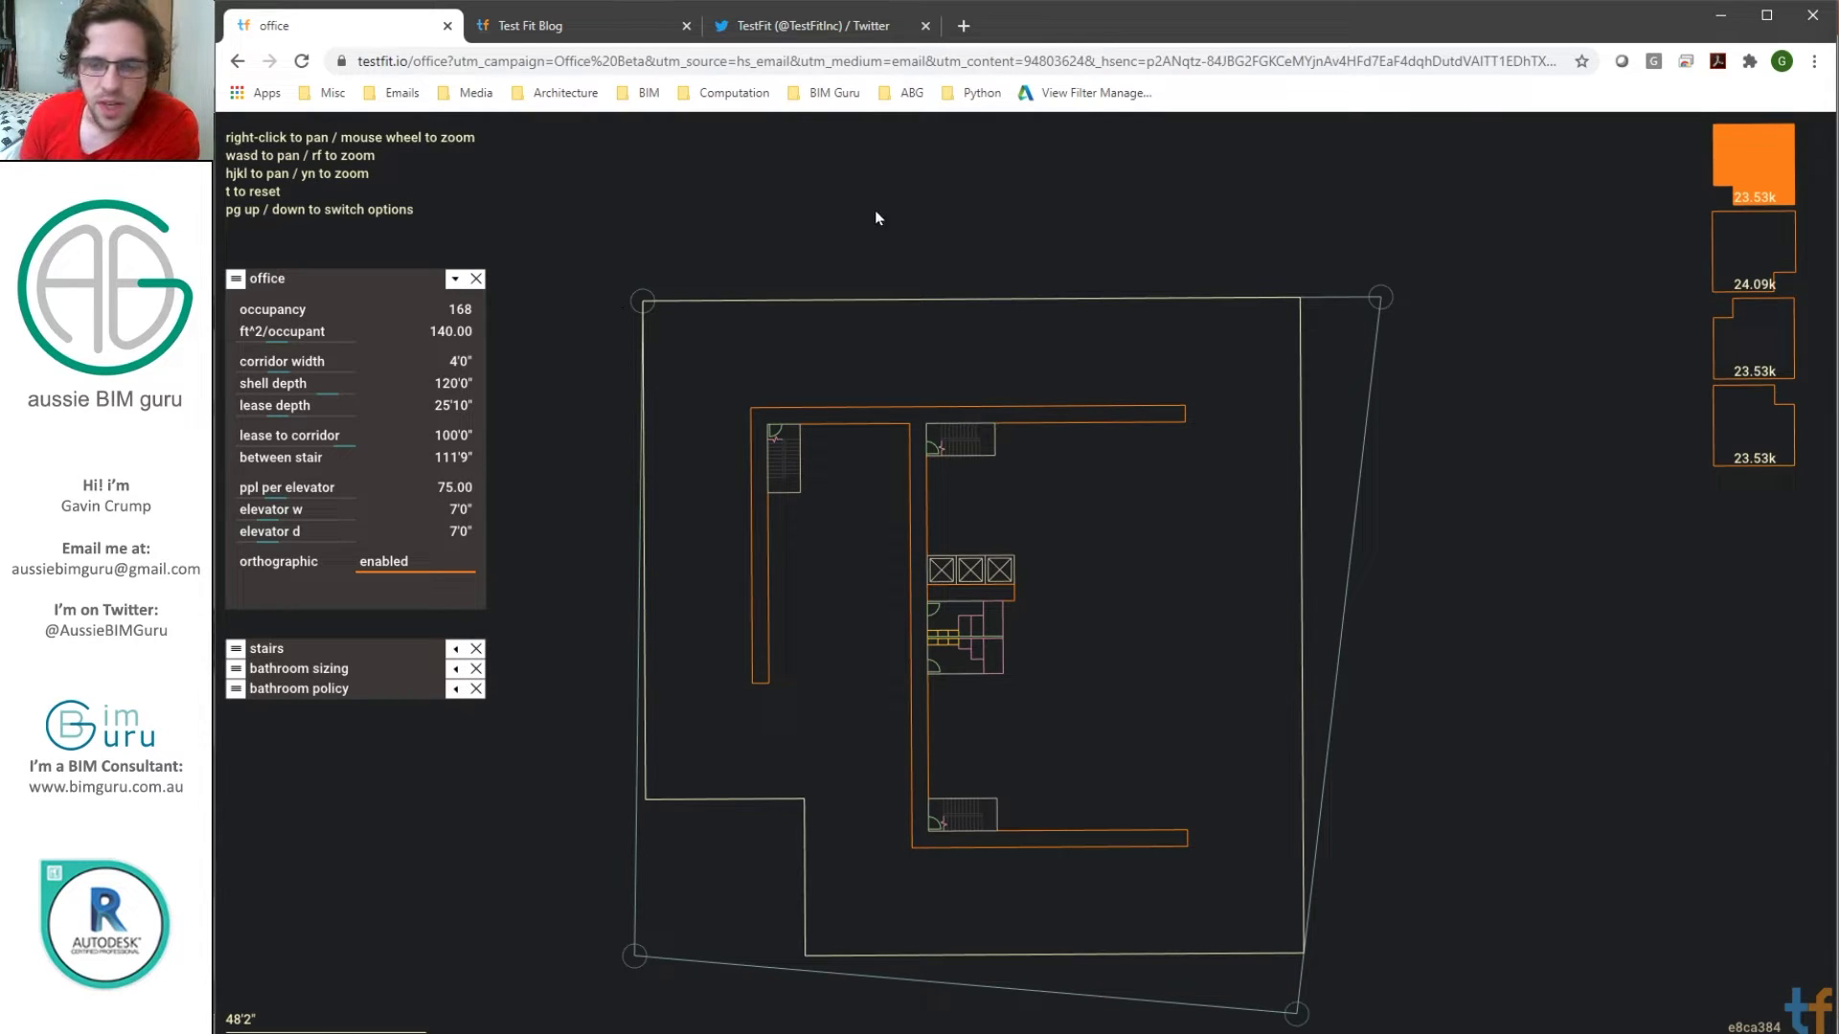
{"action": "left_click_drag", "start_coordinate": [1368, 295], "coordinate": [1288, 295]}
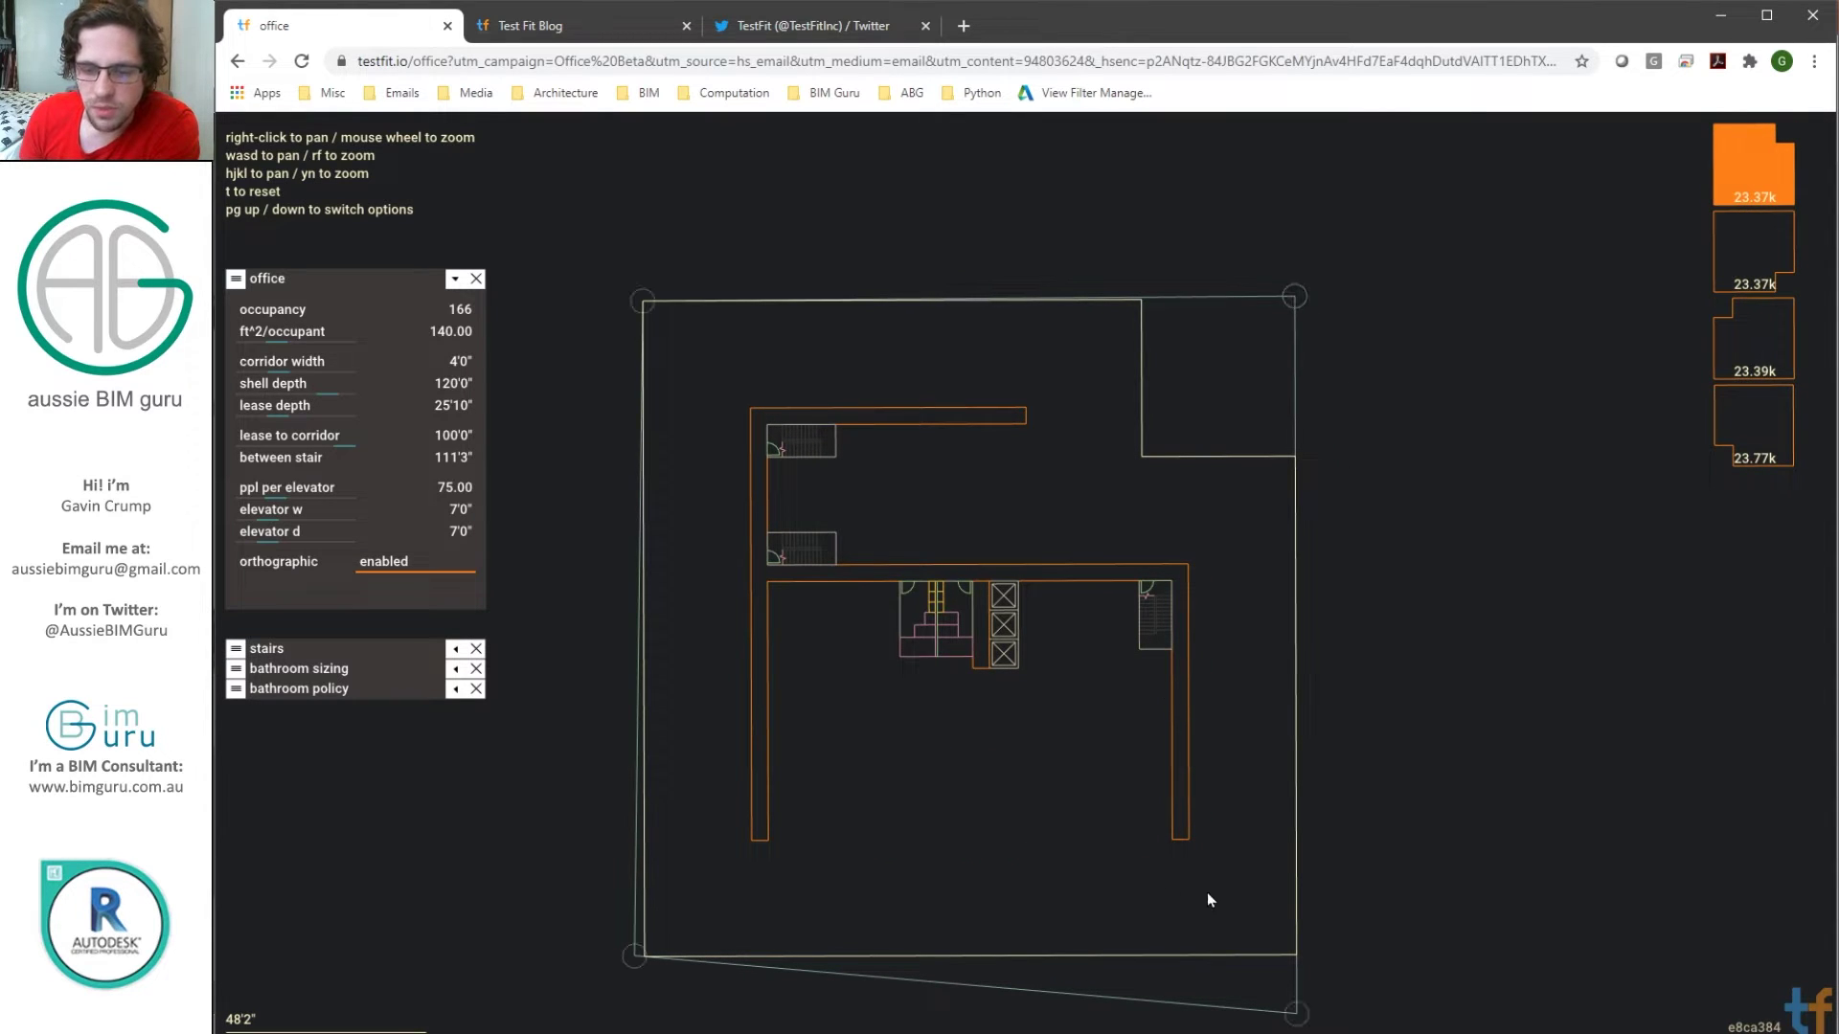
{"action": "left_click_drag", "start_coordinate": [1294, 1011], "coordinate": [1289, 959]}
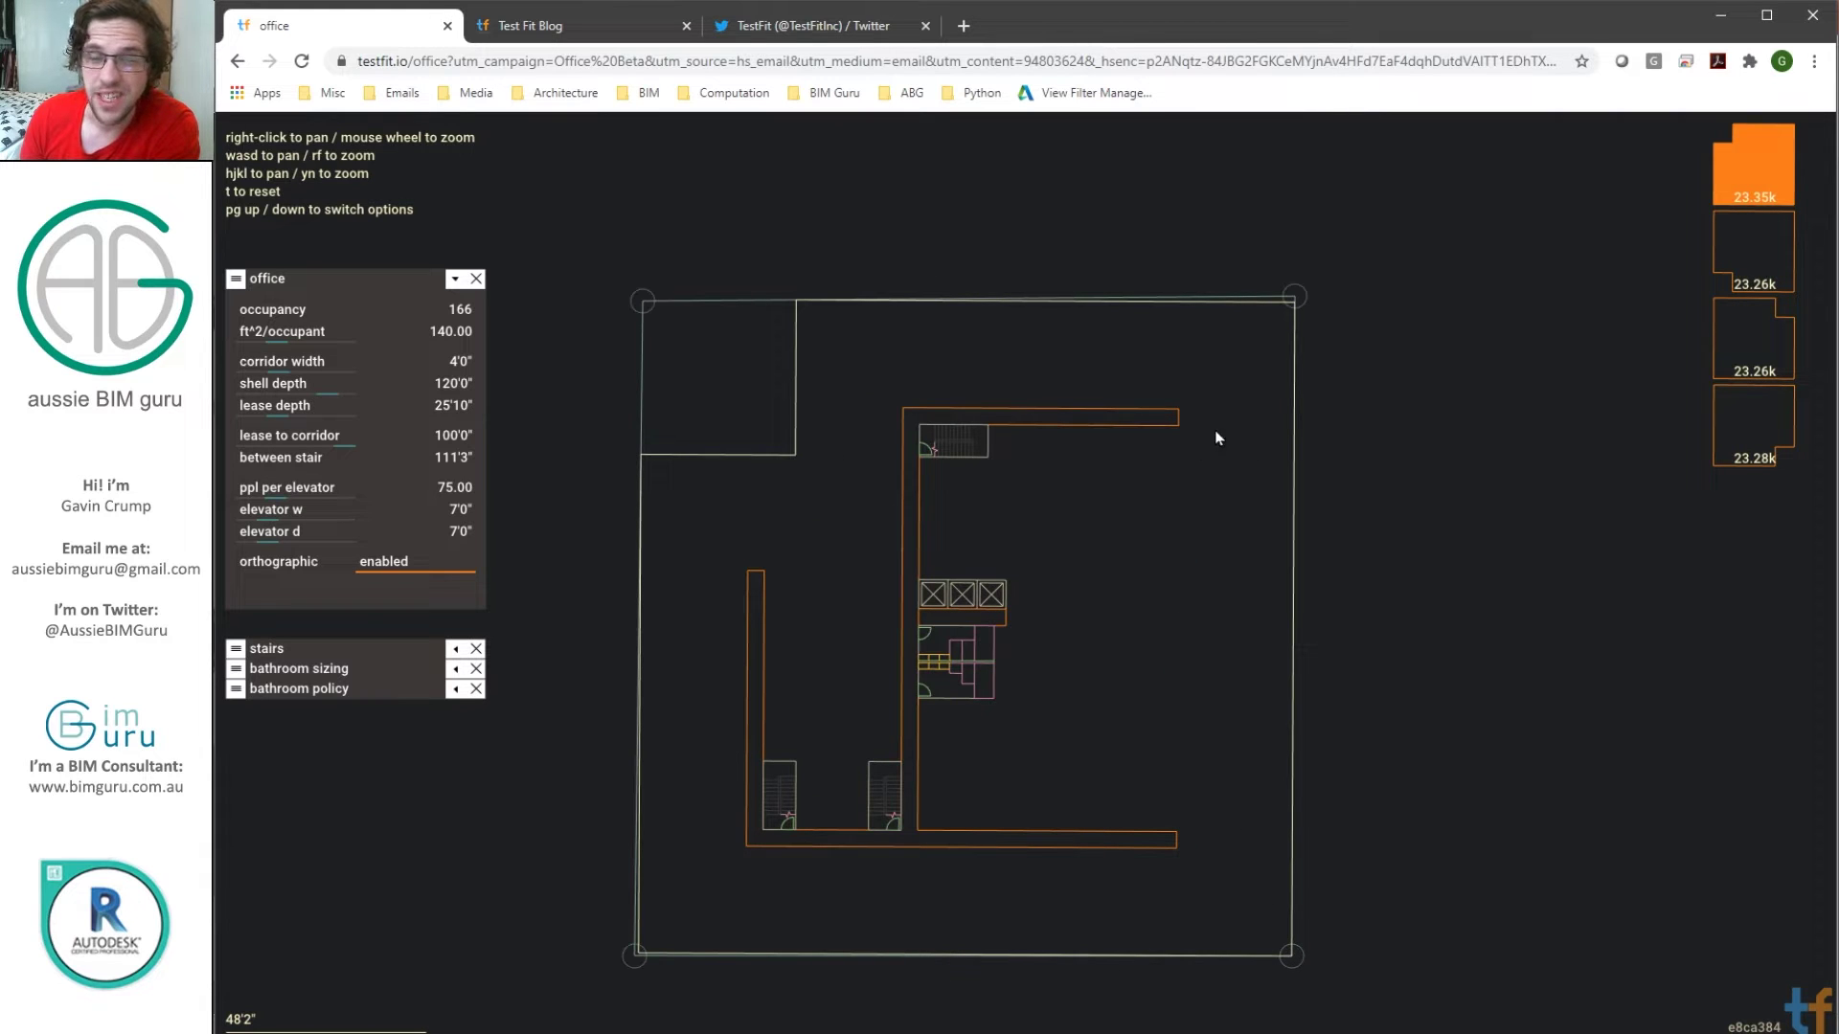
{"action": "left_click", "coordinate": [1295, 300]}
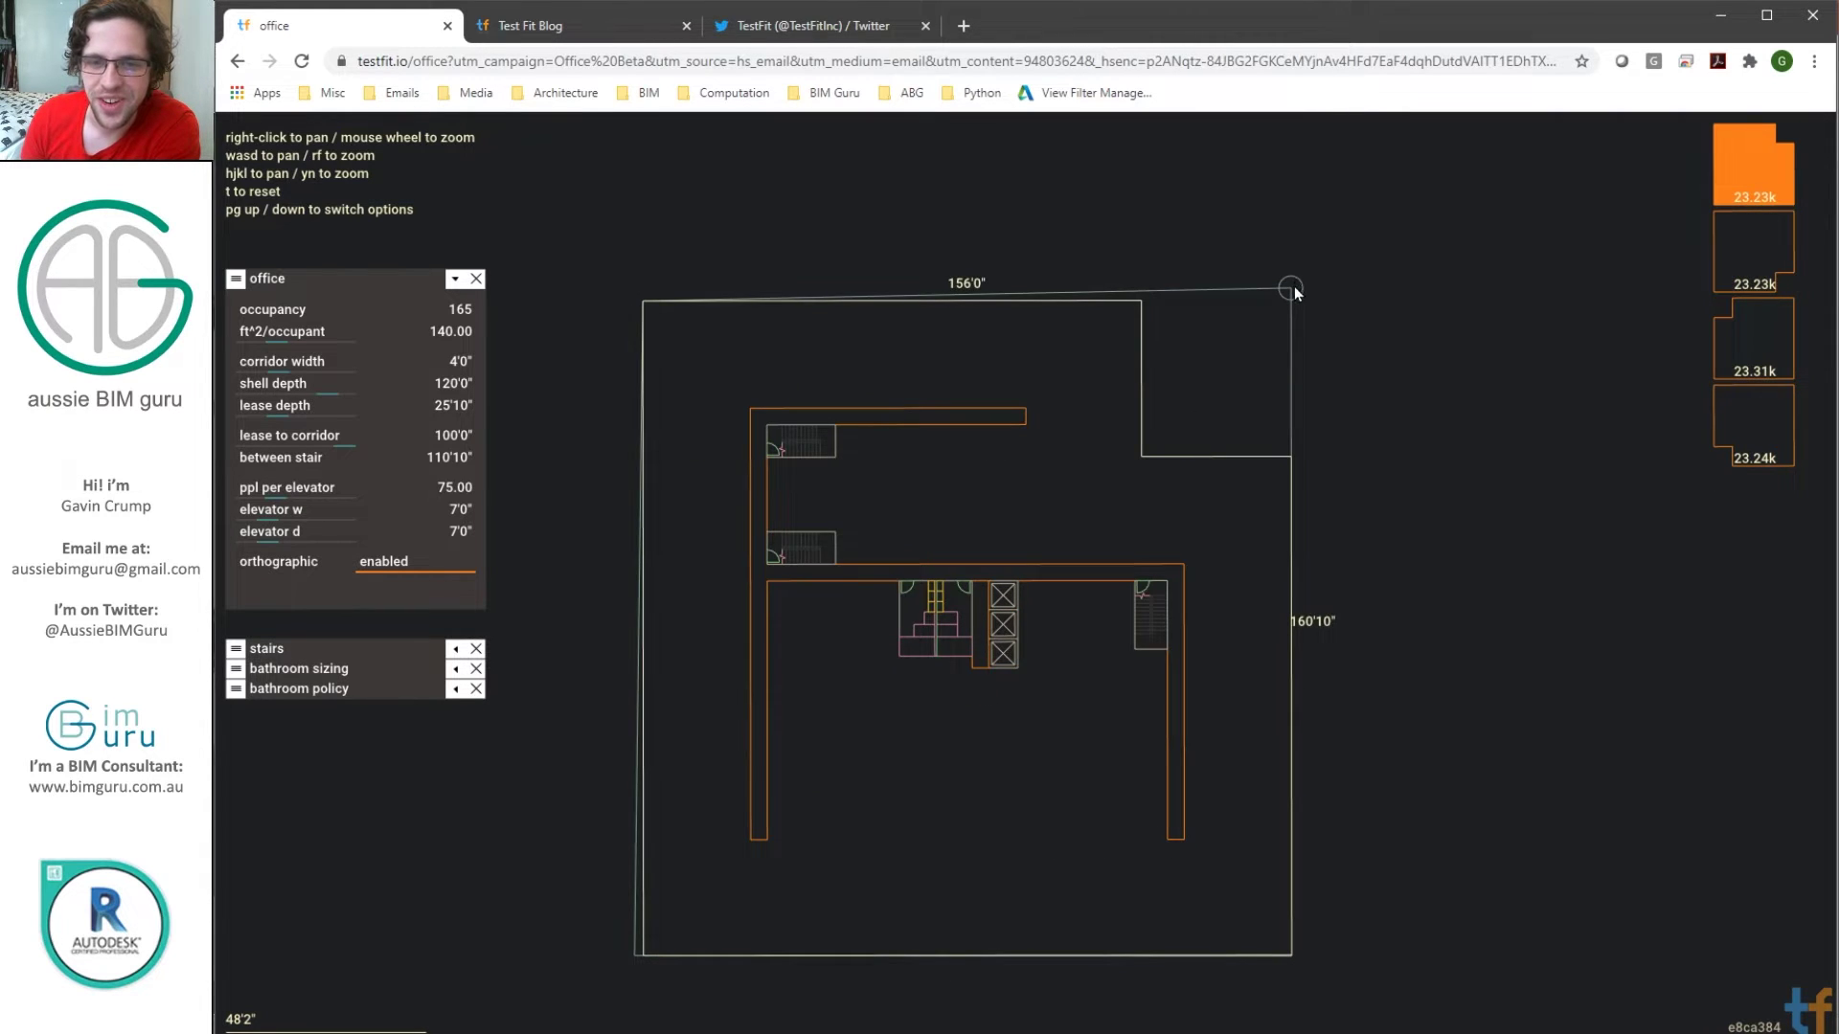
{"action": "left_click_drag", "start_coordinate": [1298, 302], "coordinate": [1289, 299]}
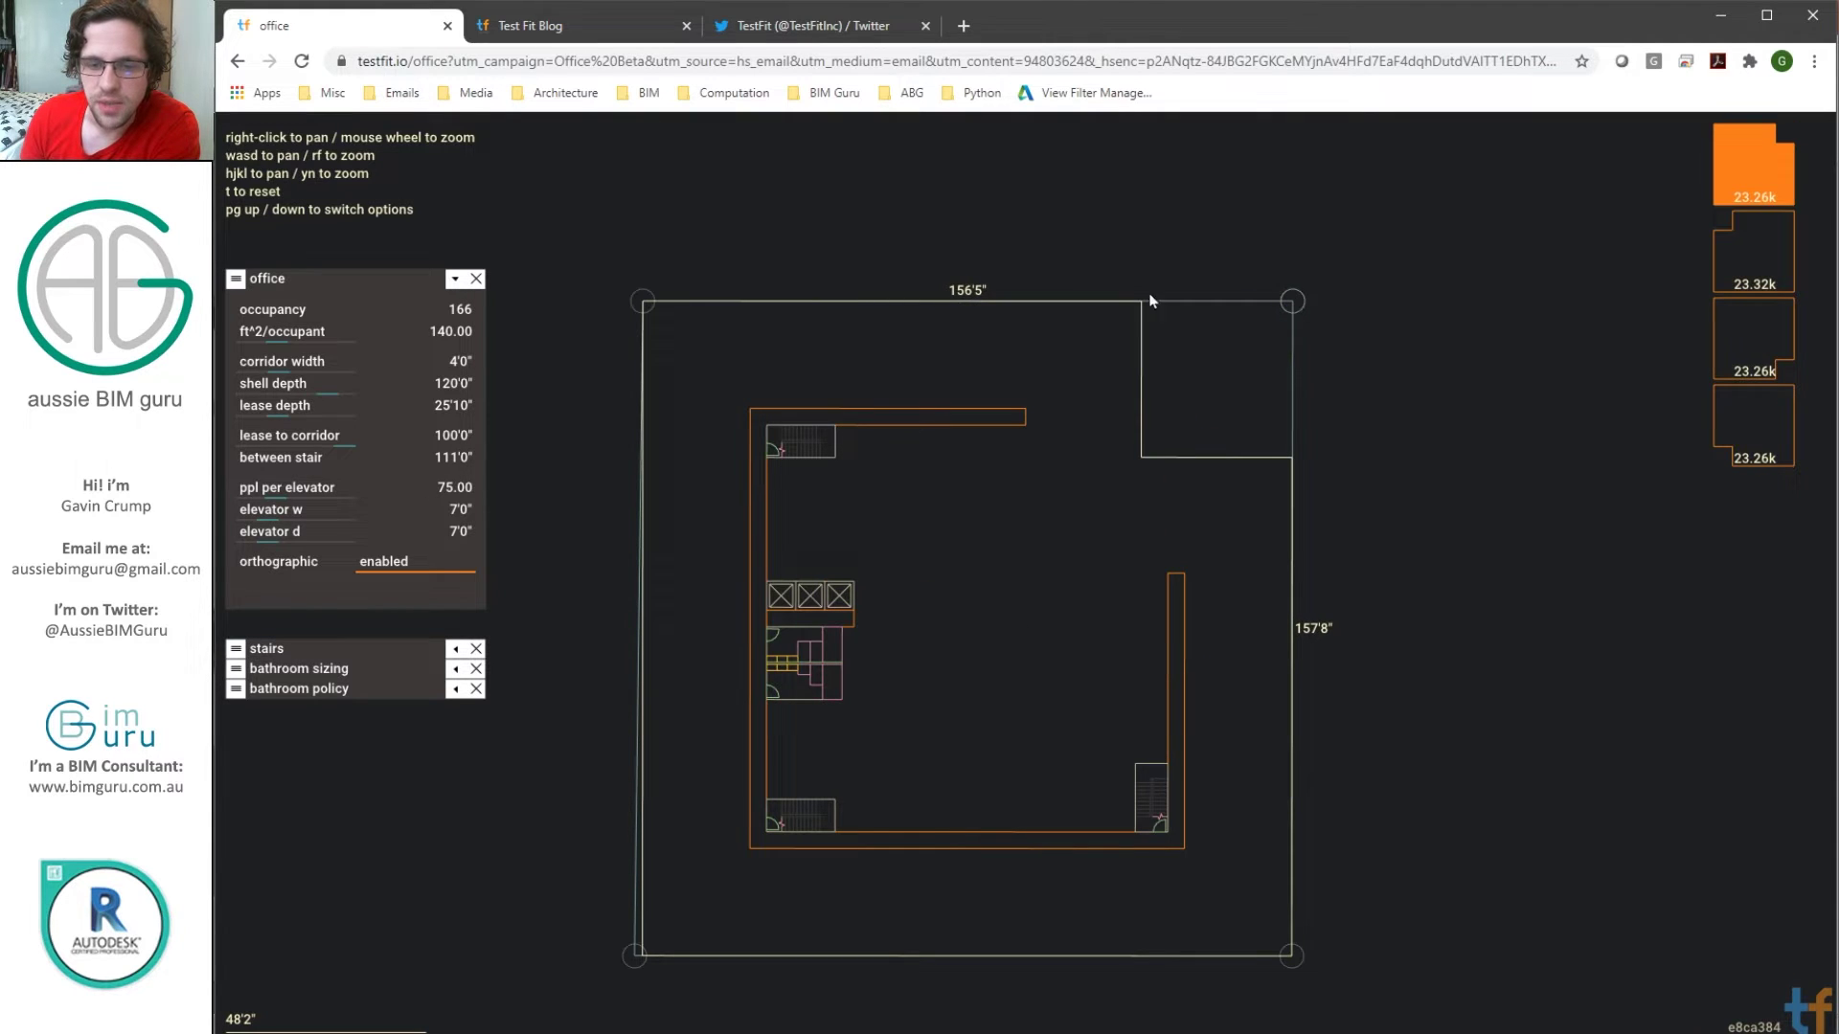
{"action": "left_click_drag", "start_coordinate": [634, 955], "coordinate": [647, 956]}
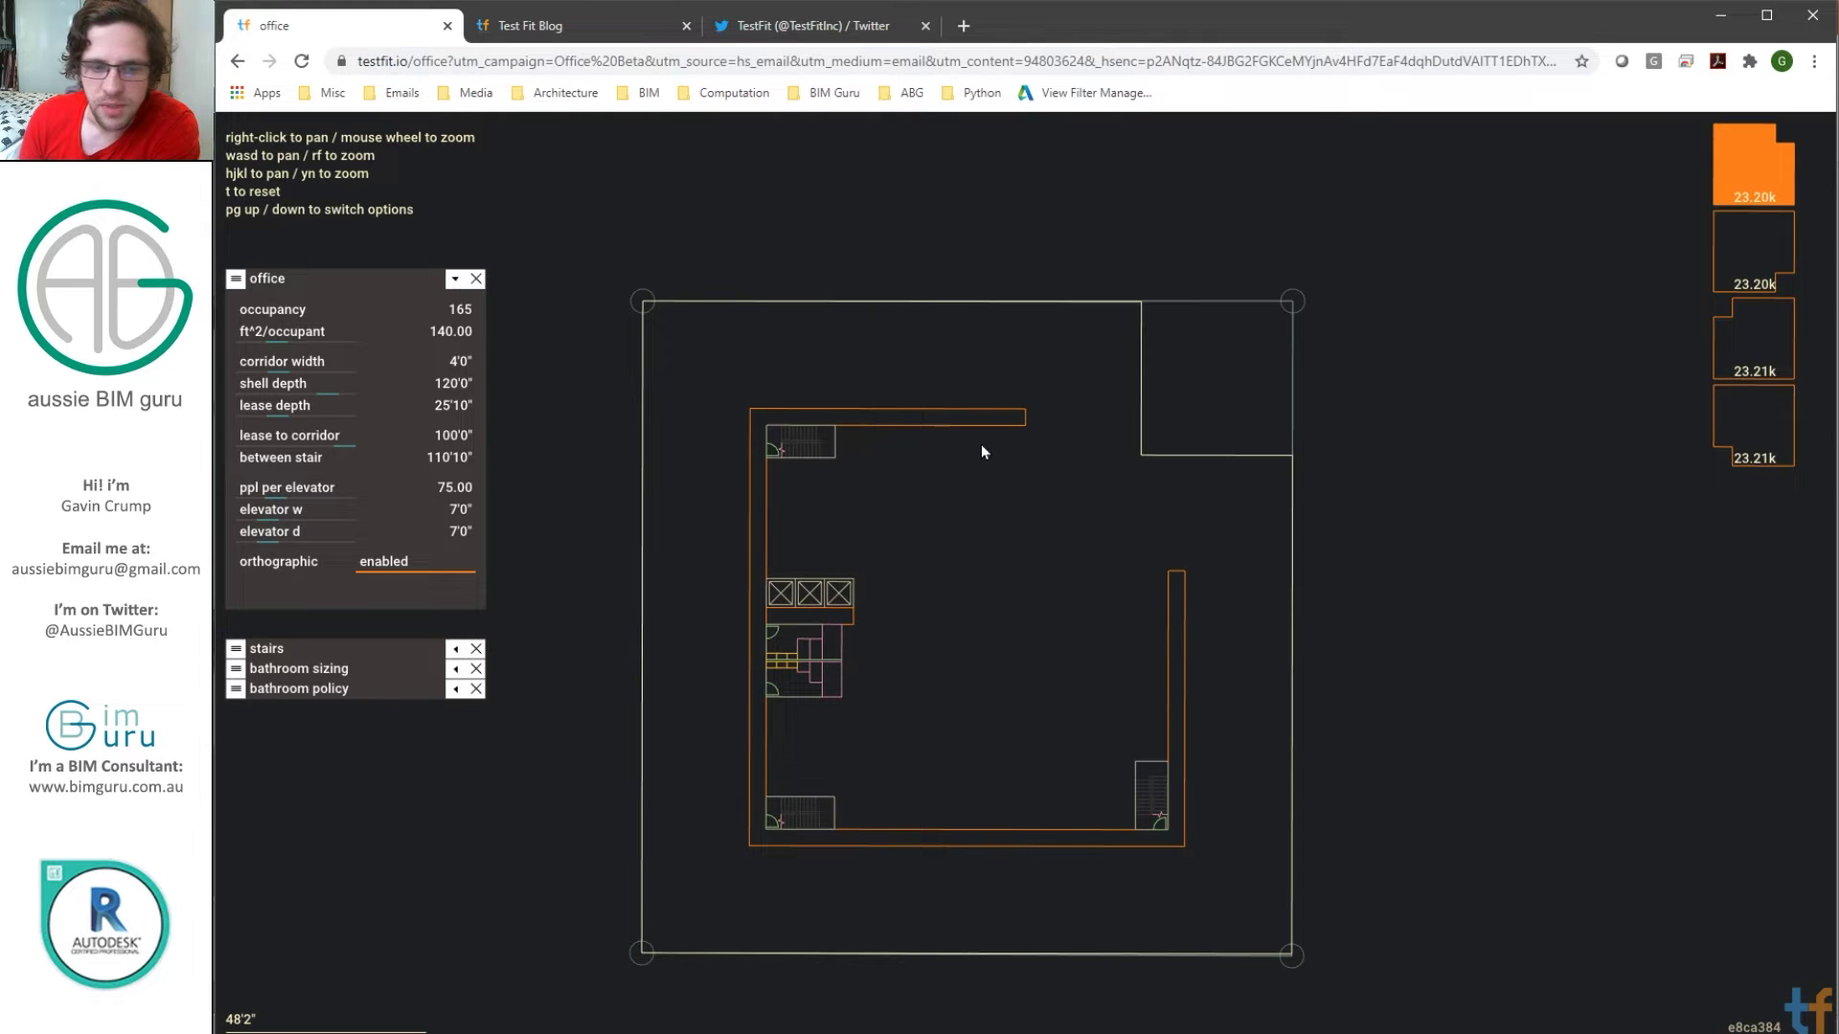
Step: Add three extra vertices along the site's top edge and shift the middle one slightly sideways
{"action": "left_click", "coordinate": [985, 301]}
{"action": "left_click", "coordinate": [1031, 302]}
{"action": "mouse_move", "coordinate": [1028, 303]}
{"action": "left_mouse_down"}
{"action": "mouse_move", "coordinate": [1023, 243]}
{"action": "mouse_move", "coordinate": [1073, 253]}
{"action": "mouse_move", "coordinate": [1078, 309]}
{"action": "mouse_move", "coordinate": [1048, 305]}
{"action": "left_mouse_up"}
{"action": "mouse_move", "coordinate": [872, 303]}
{"action": "right_mouse_down"}
{"action": "mouse_move", "coordinate": [892, 345]}
{"action": "mouse_move", "coordinate": [881, 373]}
{"action": "mouse_move", "coordinate": [866, 291]}
{"action": "right_mouse_up"}
{"action": "left_click", "coordinate": [846, 284]}
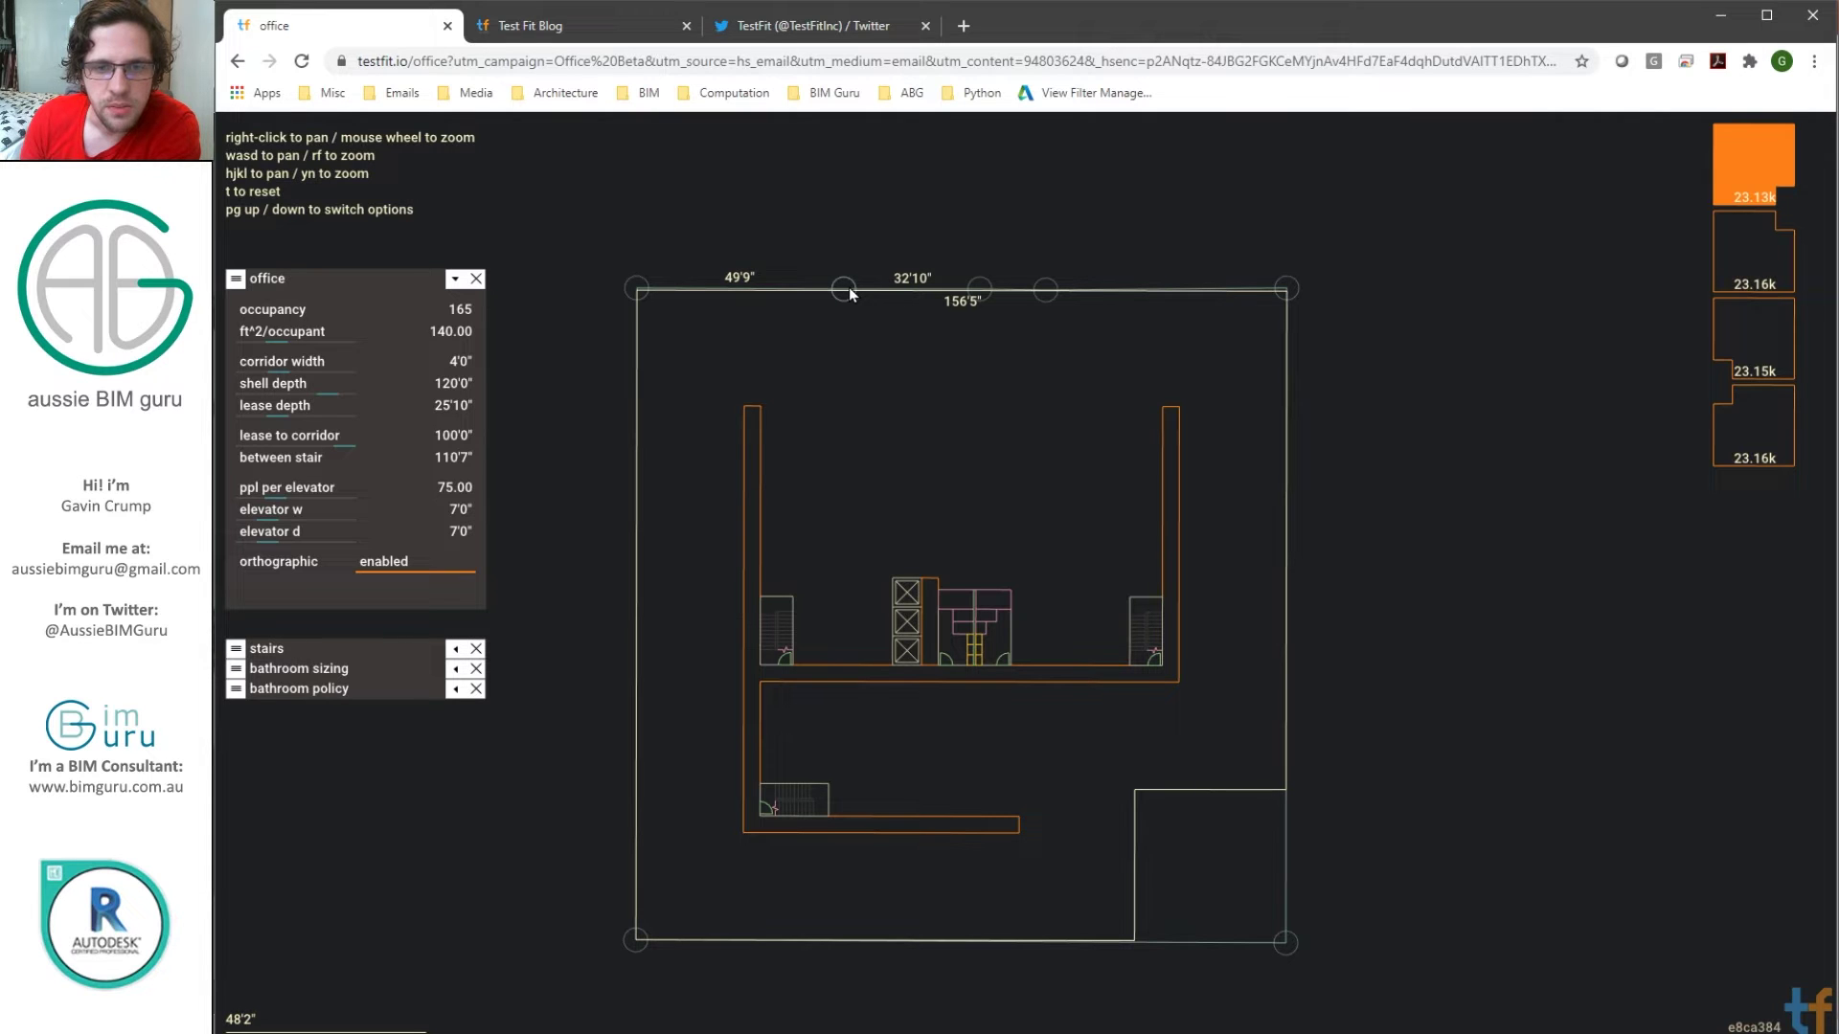
{"action": "mouse_move", "coordinate": [978, 287]}
{"action": "left_mouse_down"}
{"action": "mouse_move", "coordinate": [1057, 295]}
{"action": "mouse_move", "coordinate": [956, 287]}
{"action": "left_mouse_up"}
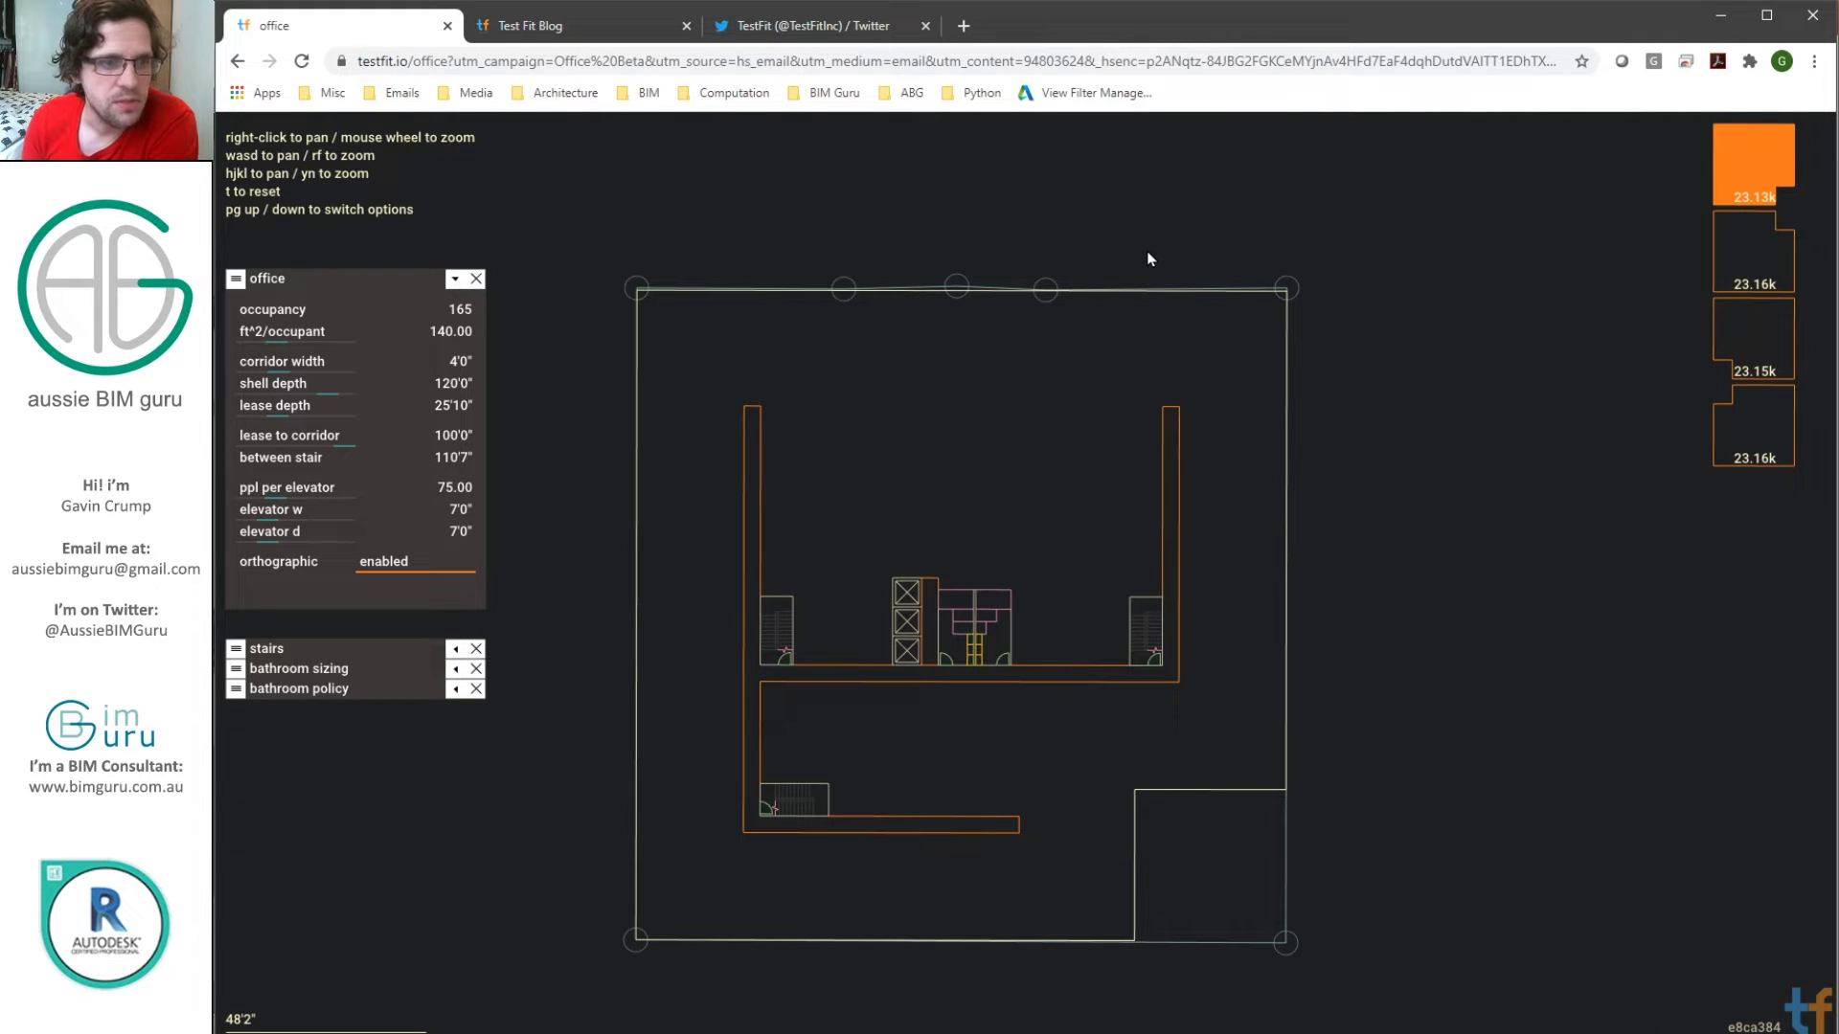
Step: Compare the layout with the orthographic option off and on, ending with it disabled
{"action": "scroll", "coordinate": [1149, 258], "scroll_direction": "up", "scroll_amount": 1}
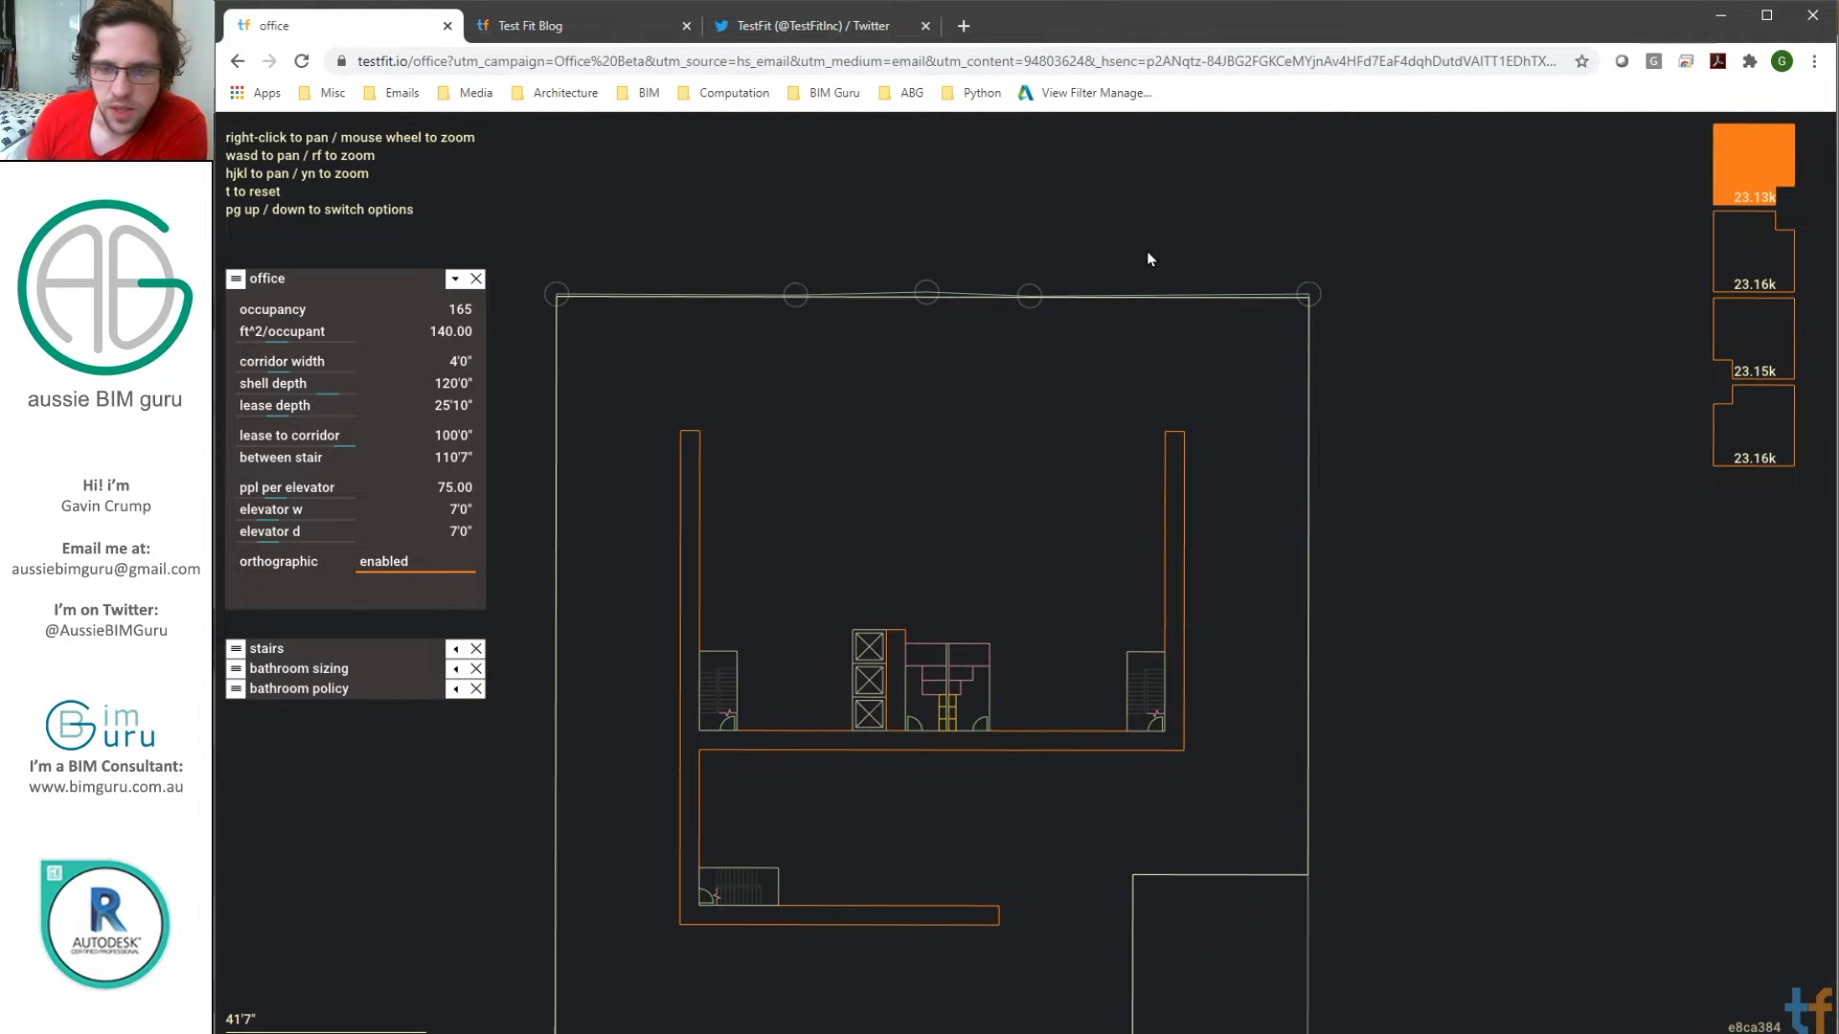
{"action": "scroll", "coordinate": [1150, 258], "scroll_direction": "down", "scroll_amount": 2}
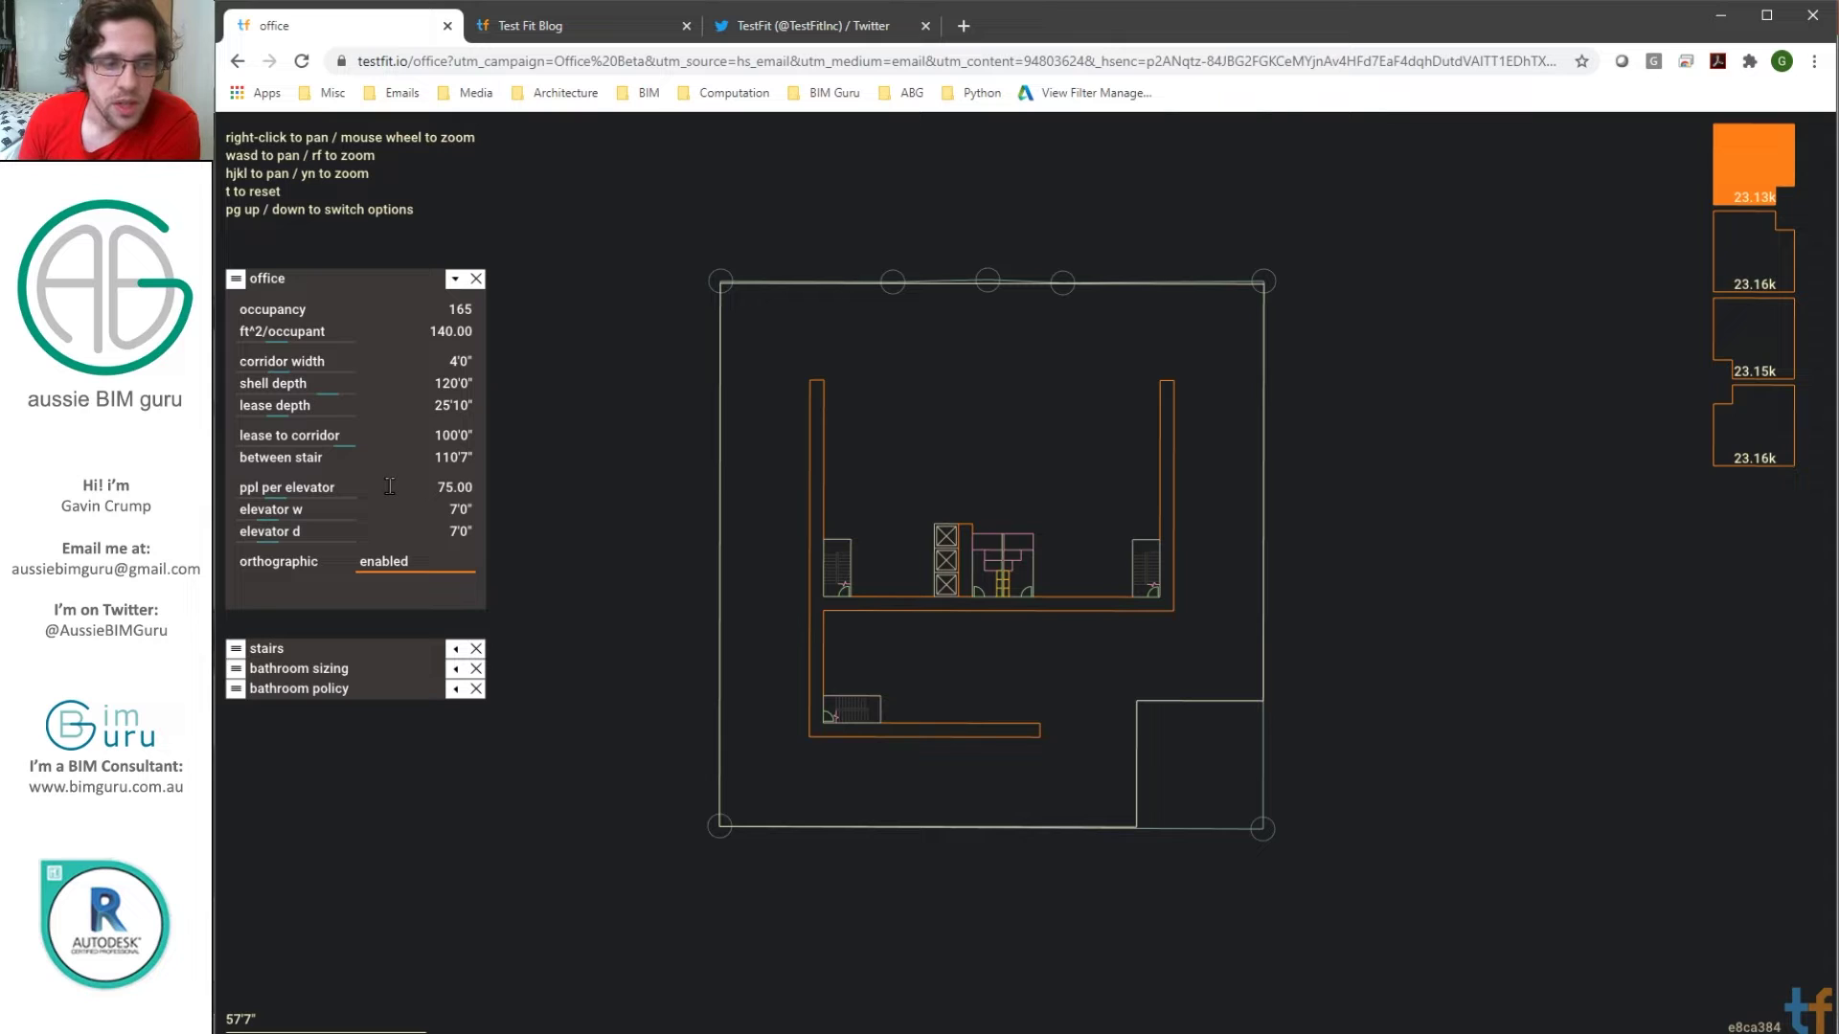
{"action": "left_click", "coordinate": [385, 561]}
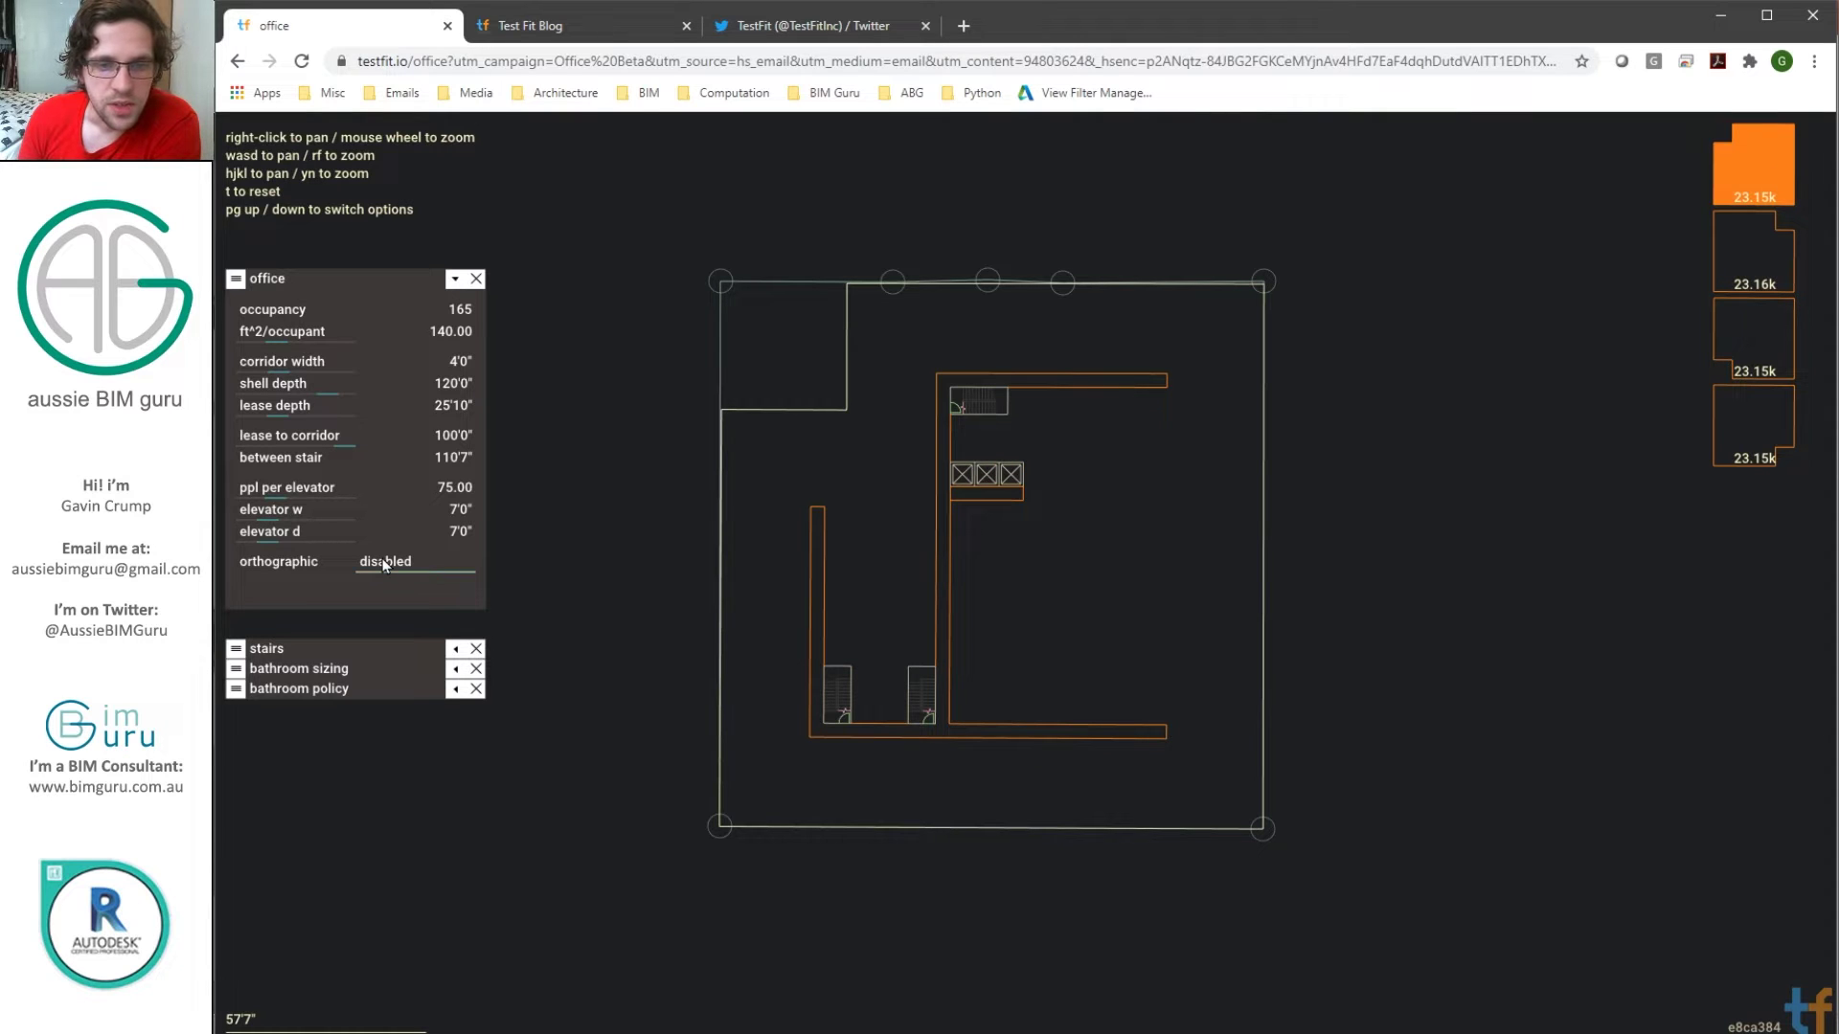
{"action": "left_click", "coordinate": [385, 561]}
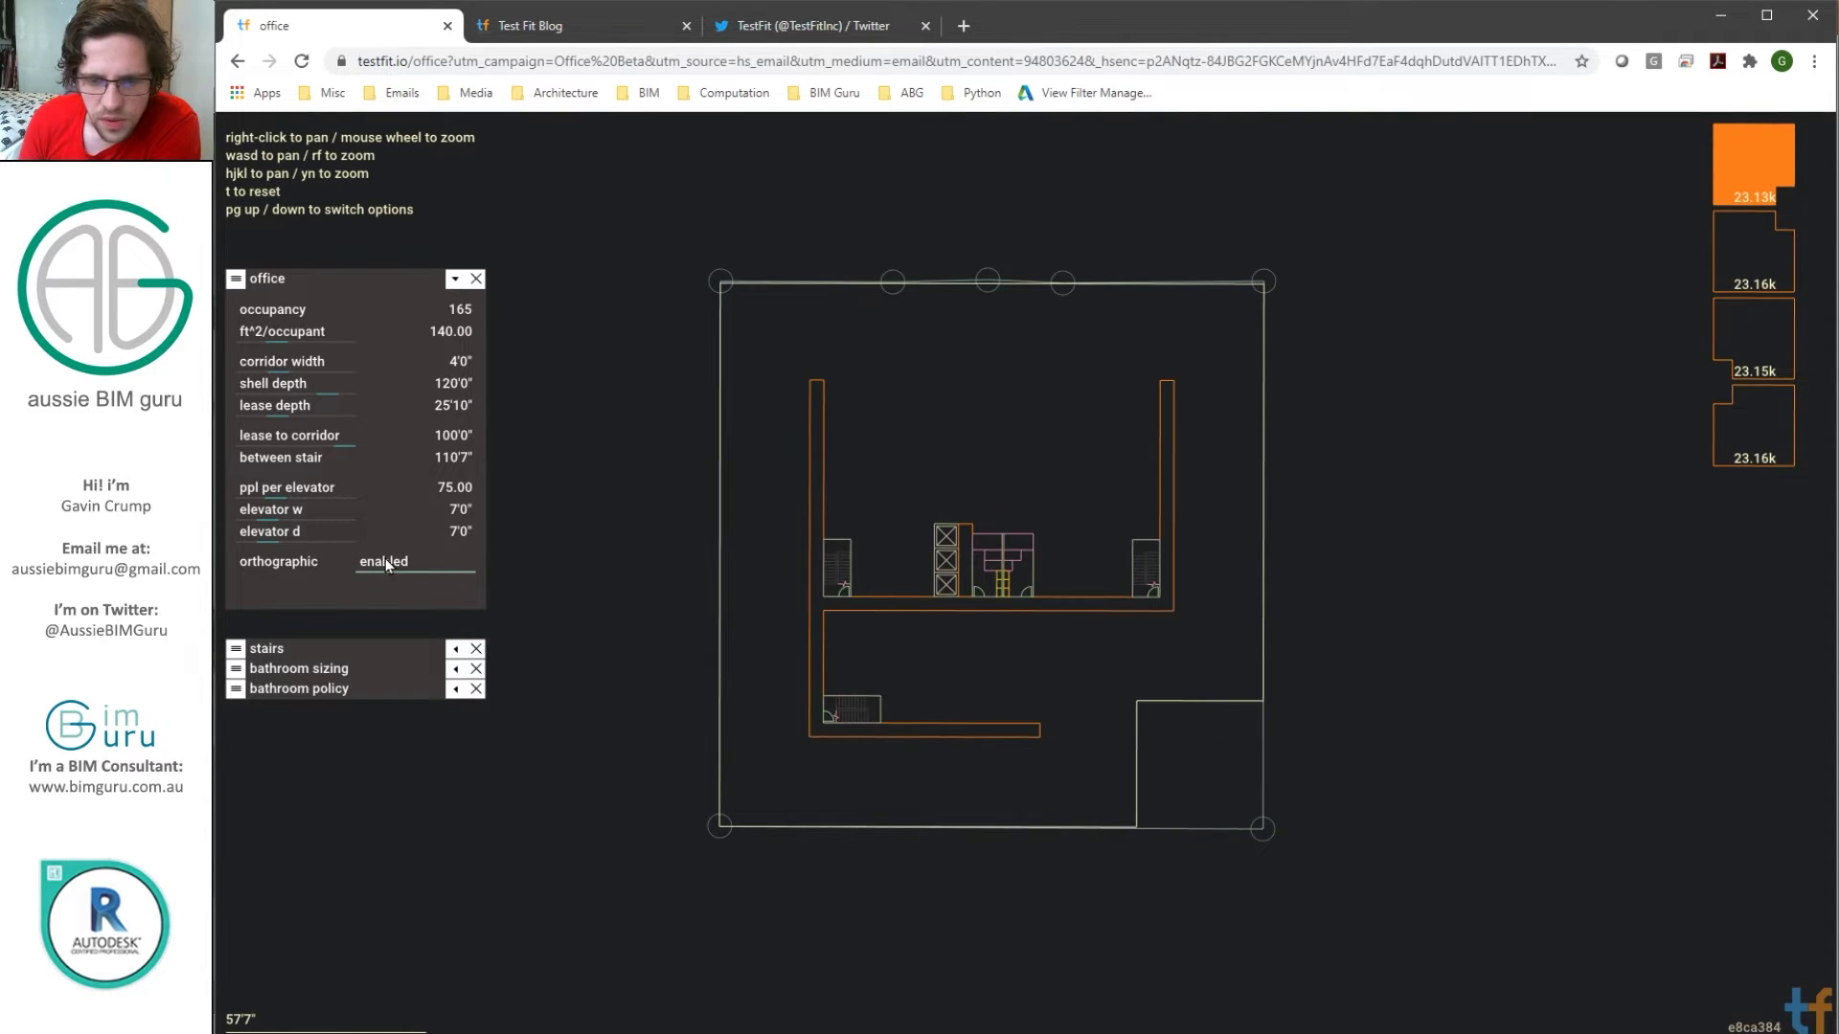
{"action": "left_click", "coordinate": [393, 561]}
Step: Stretch the site's top-left corner outward, compare the orthographic option on and off, and return the corner to square
{"action": "left_click_drag", "start_coordinate": [721, 283], "coordinate": [525, 295]}
{"action": "left_click", "coordinate": [393, 570]}
{"action": "left_click", "coordinate": [396, 565]}
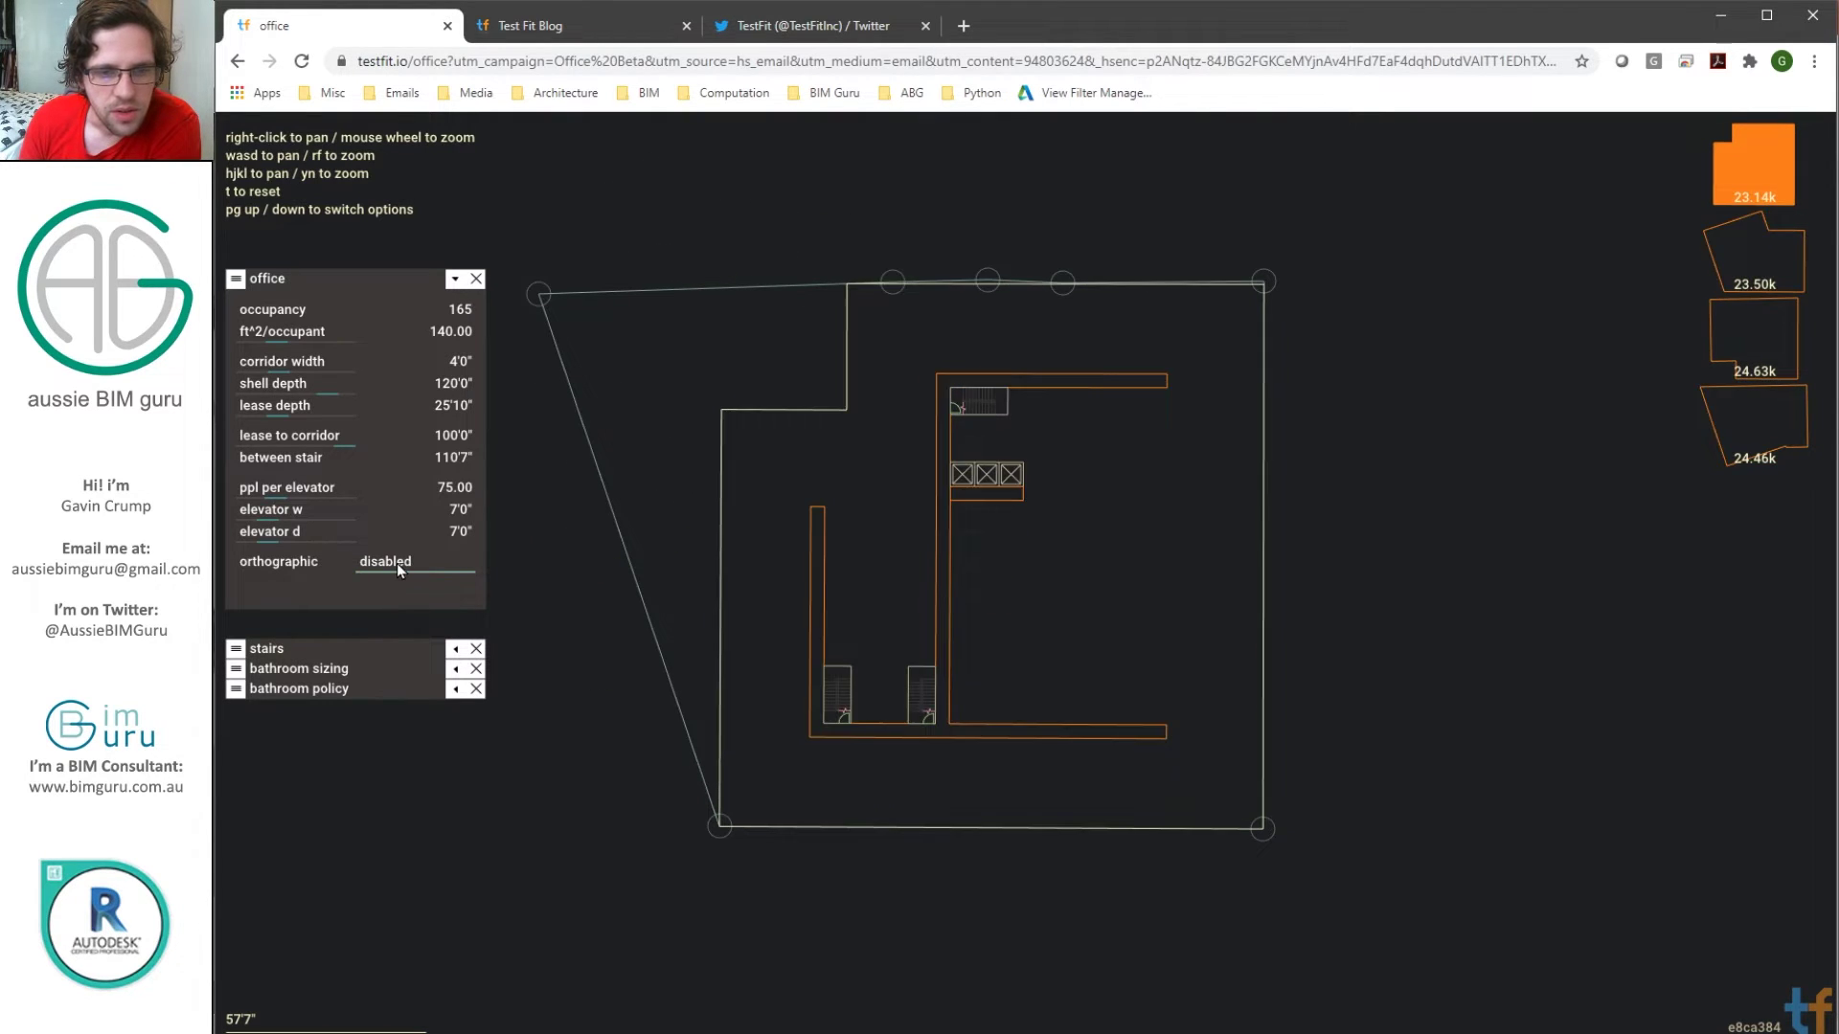
{"action": "left_click", "coordinate": [396, 565]}
{"action": "left_click", "coordinate": [396, 565]}
{"action": "left_click_drag", "start_coordinate": [548, 290], "coordinate": [728, 278]}
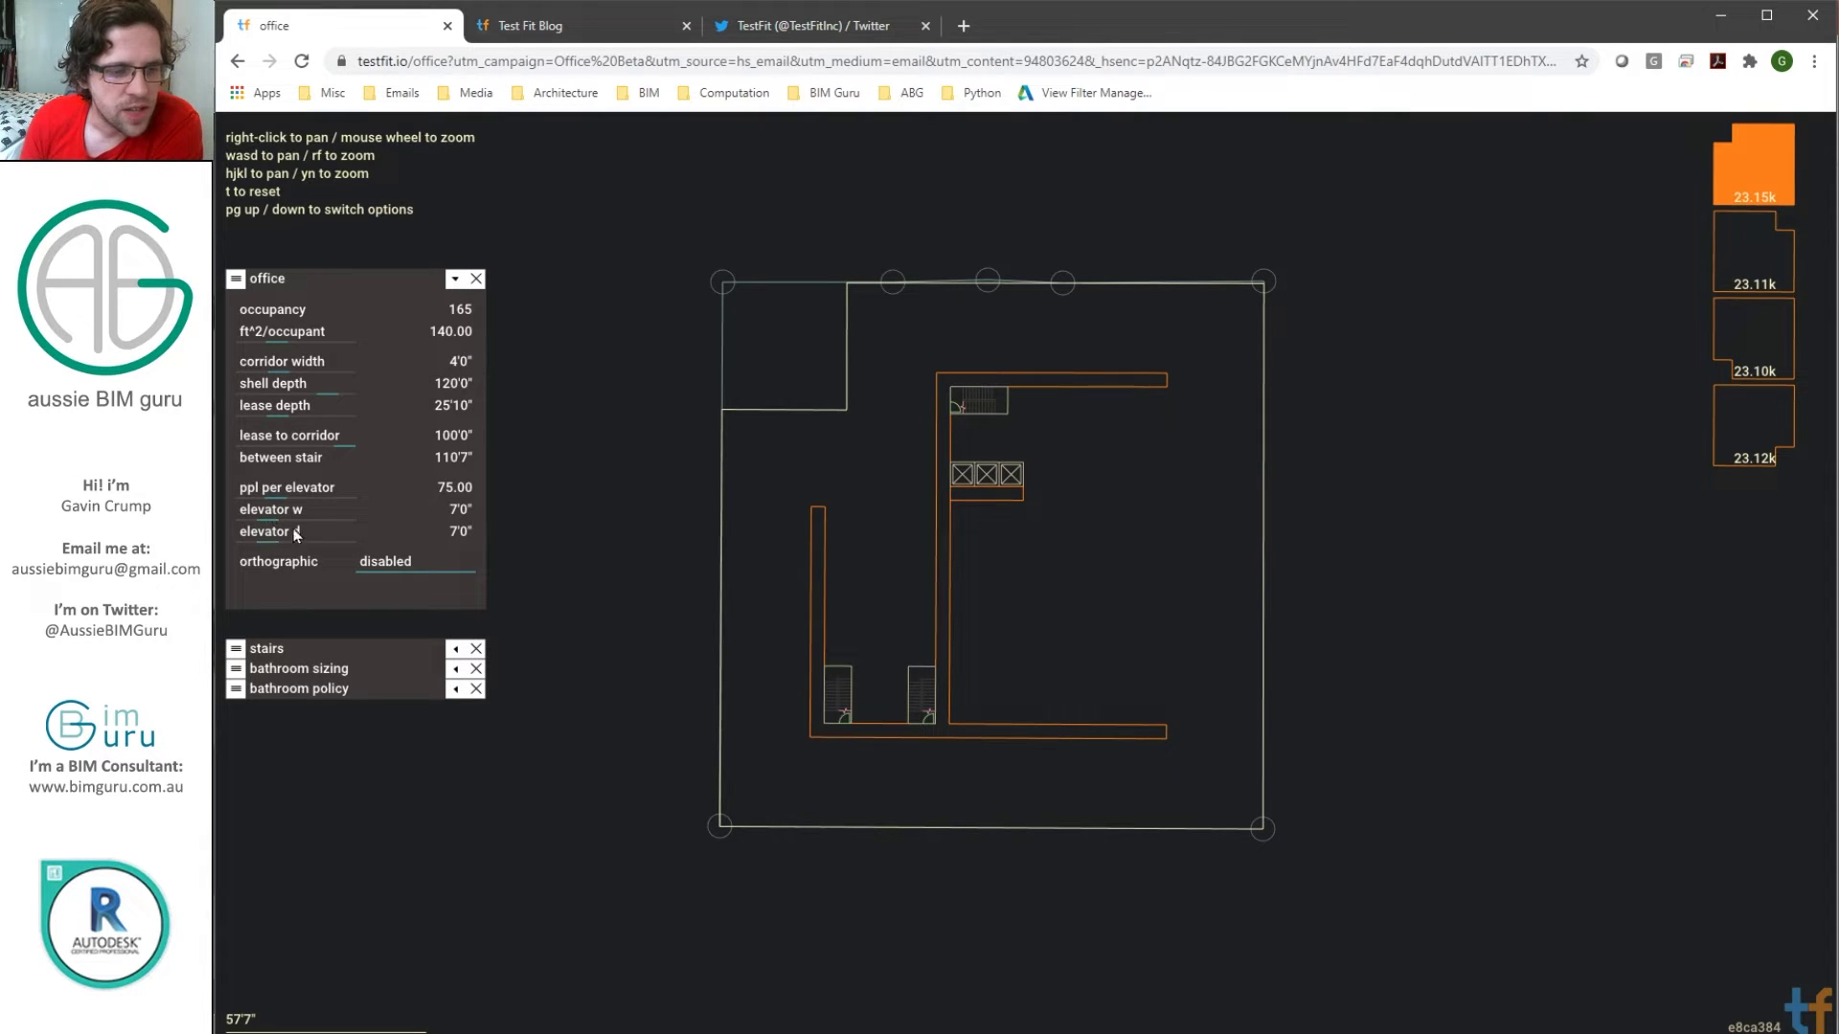
Step: Set people per elevator to 60, ft^2/occupant to 186.73, corridor width to 5'2", shell depth to 99'7" and lease to corridor to 85'6"
{"action": "mouse_move", "coordinate": [278, 505]}
{"action": "left_mouse_down"}
{"action": "mouse_move", "coordinate": [354, 497]}
{"action": "mouse_move", "coordinate": [250, 514]}
{"action": "mouse_move", "coordinate": [302, 511]}
{"action": "mouse_move", "coordinate": [282, 498]}
{"action": "left_mouse_up"}
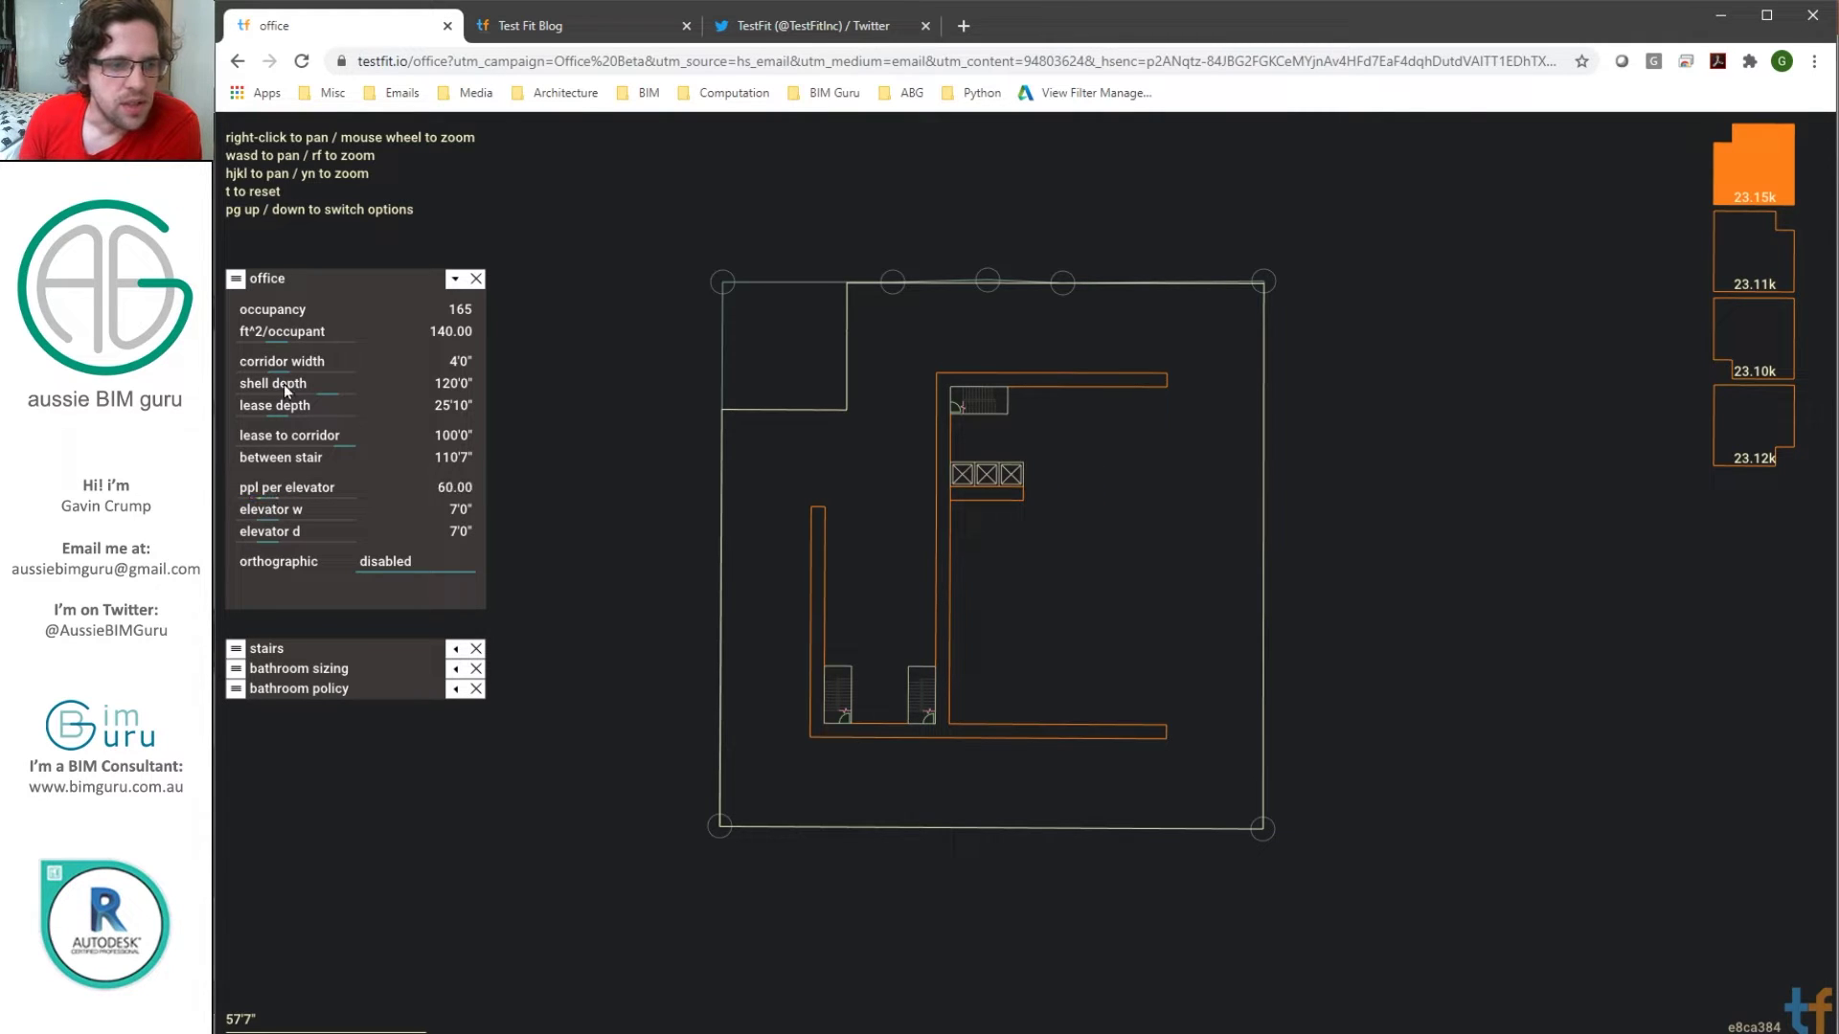
{"action": "mouse_move", "coordinate": [280, 341]}
{"action": "left_mouse_down"}
{"action": "mouse_move", "coordinate": [327, 344]}
{"action": "mouse_move", "coordinate": [295, 350]}
{"action": "left_mouse_up"}
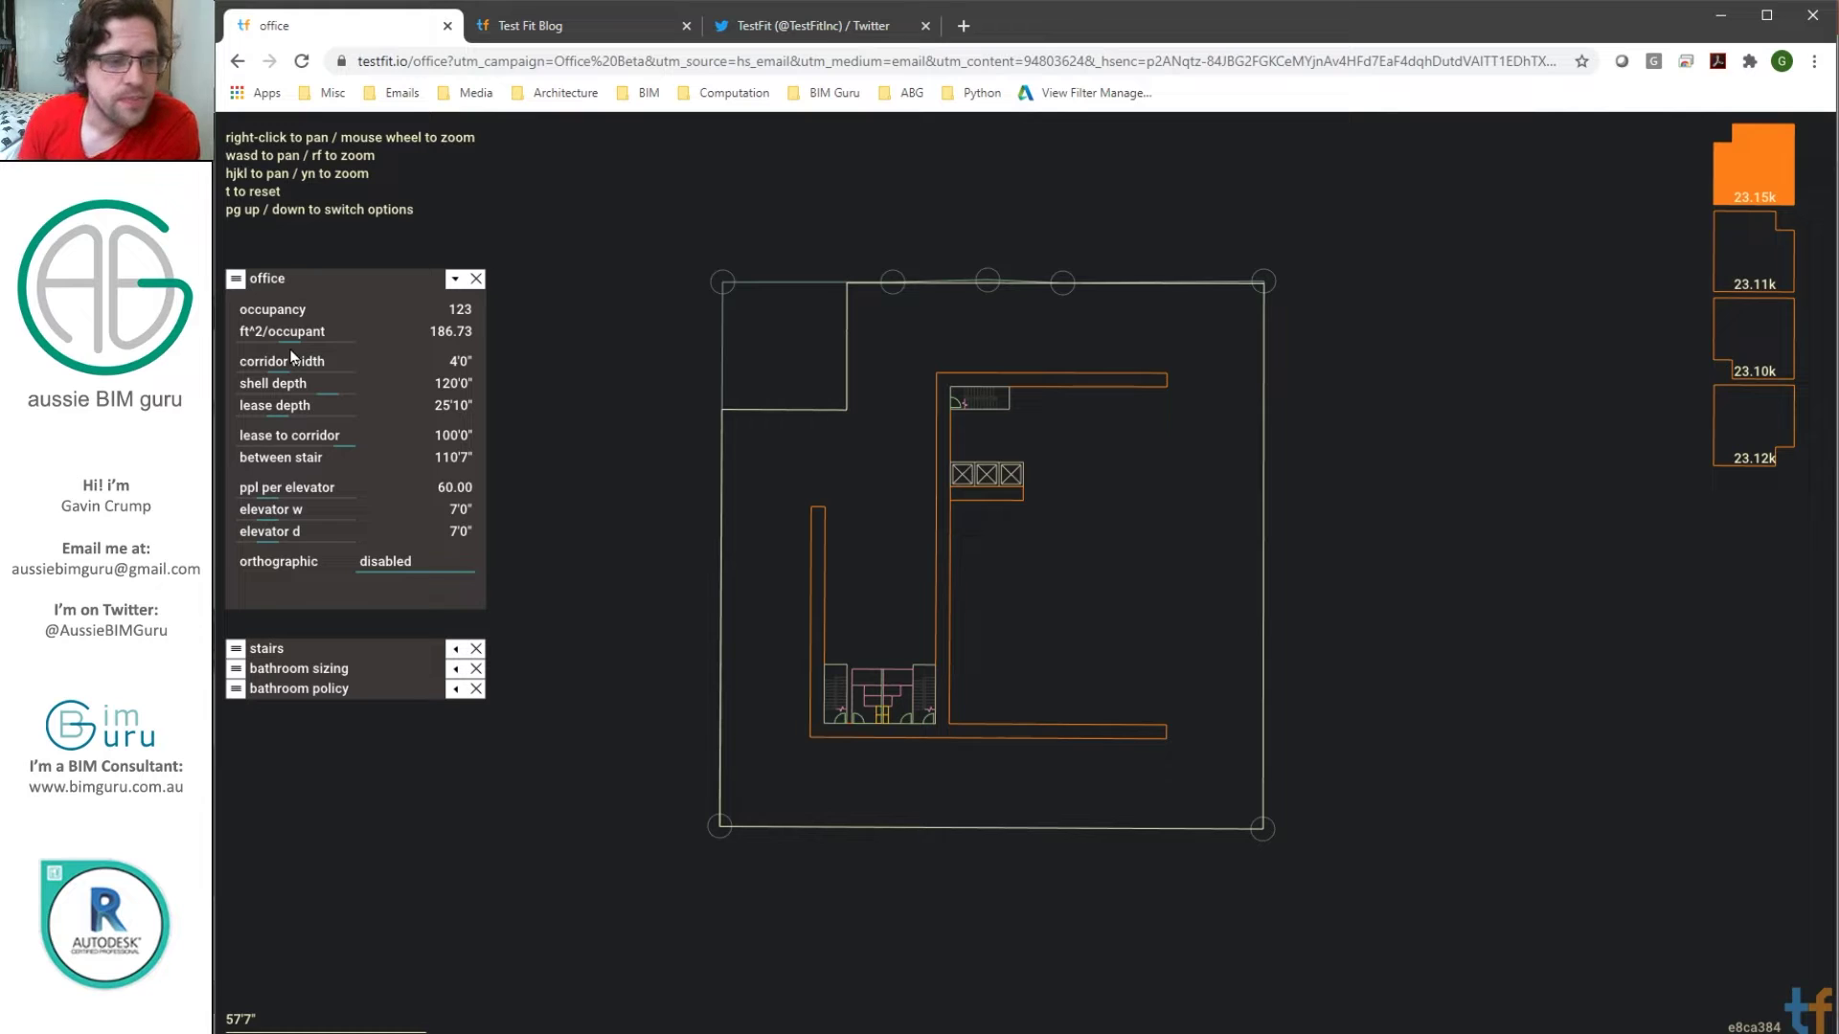
{"action": "left_click_drag", "start_coordinate": [279, 370], "coordinate": [318, 395]}
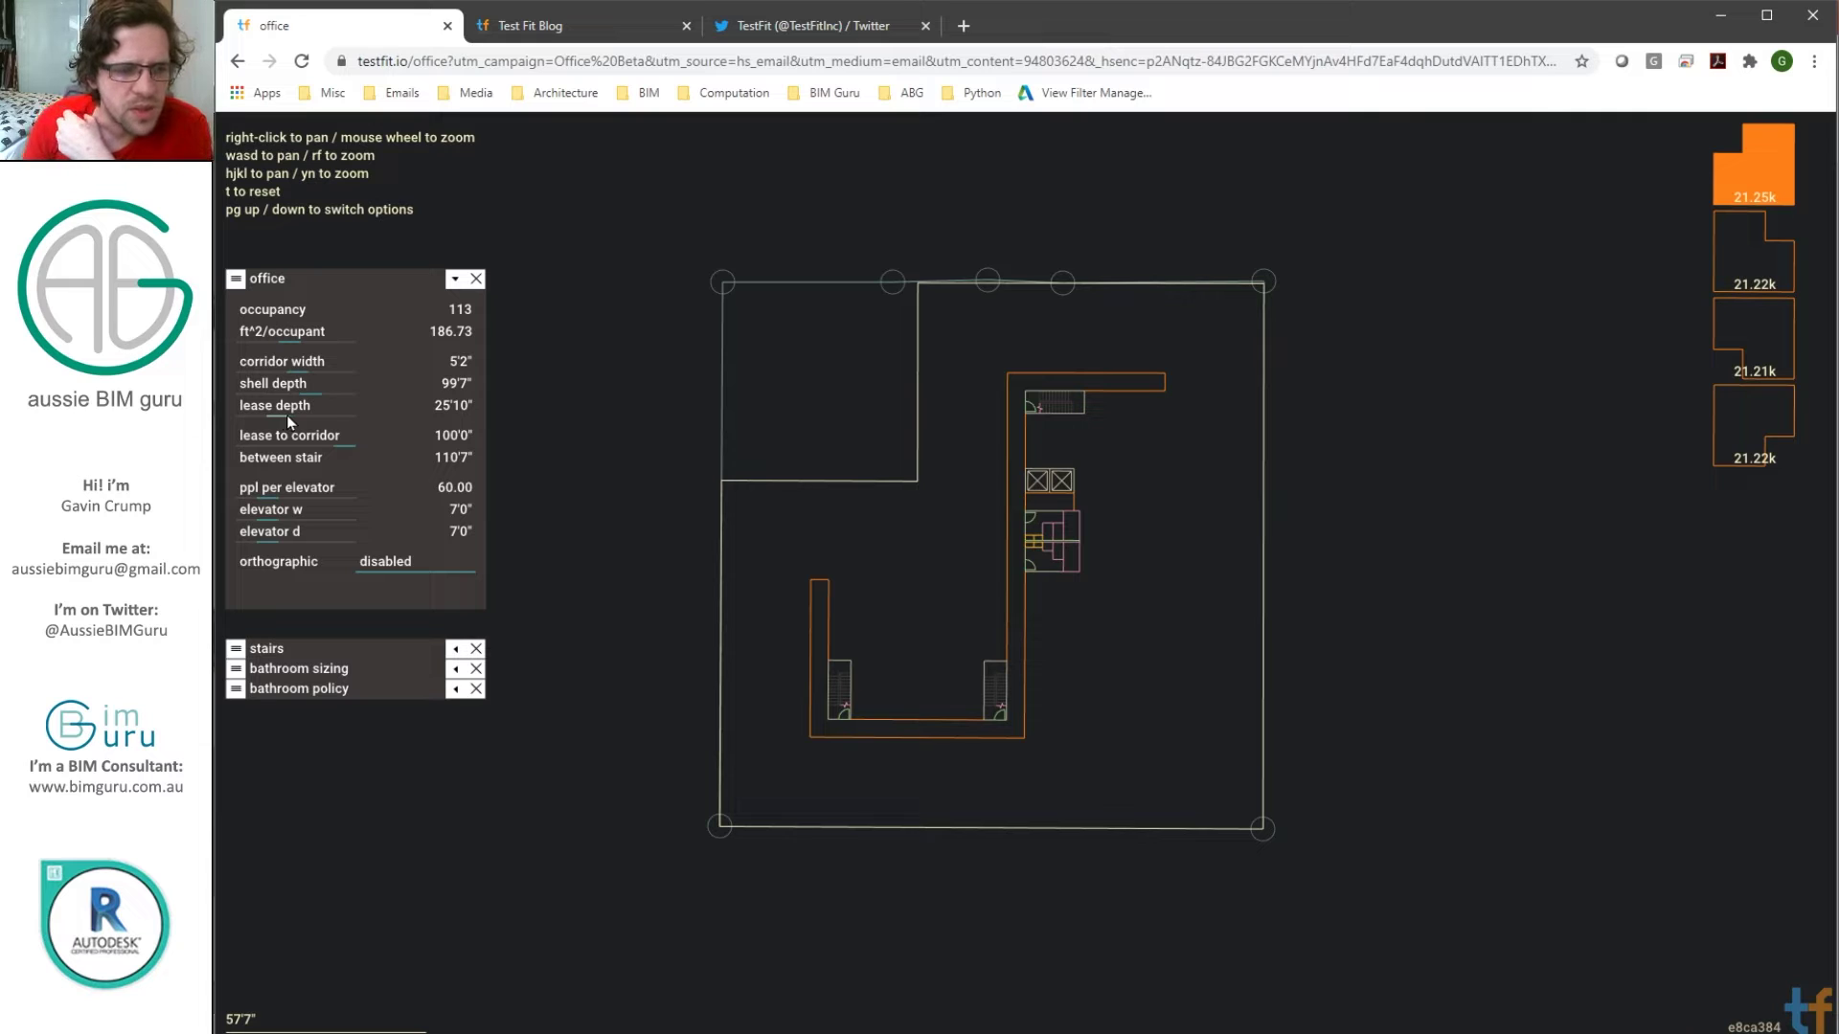
{"action": "left_click_drag", "start_coordinate": [341, 446], "coordinate": [304, 452]}
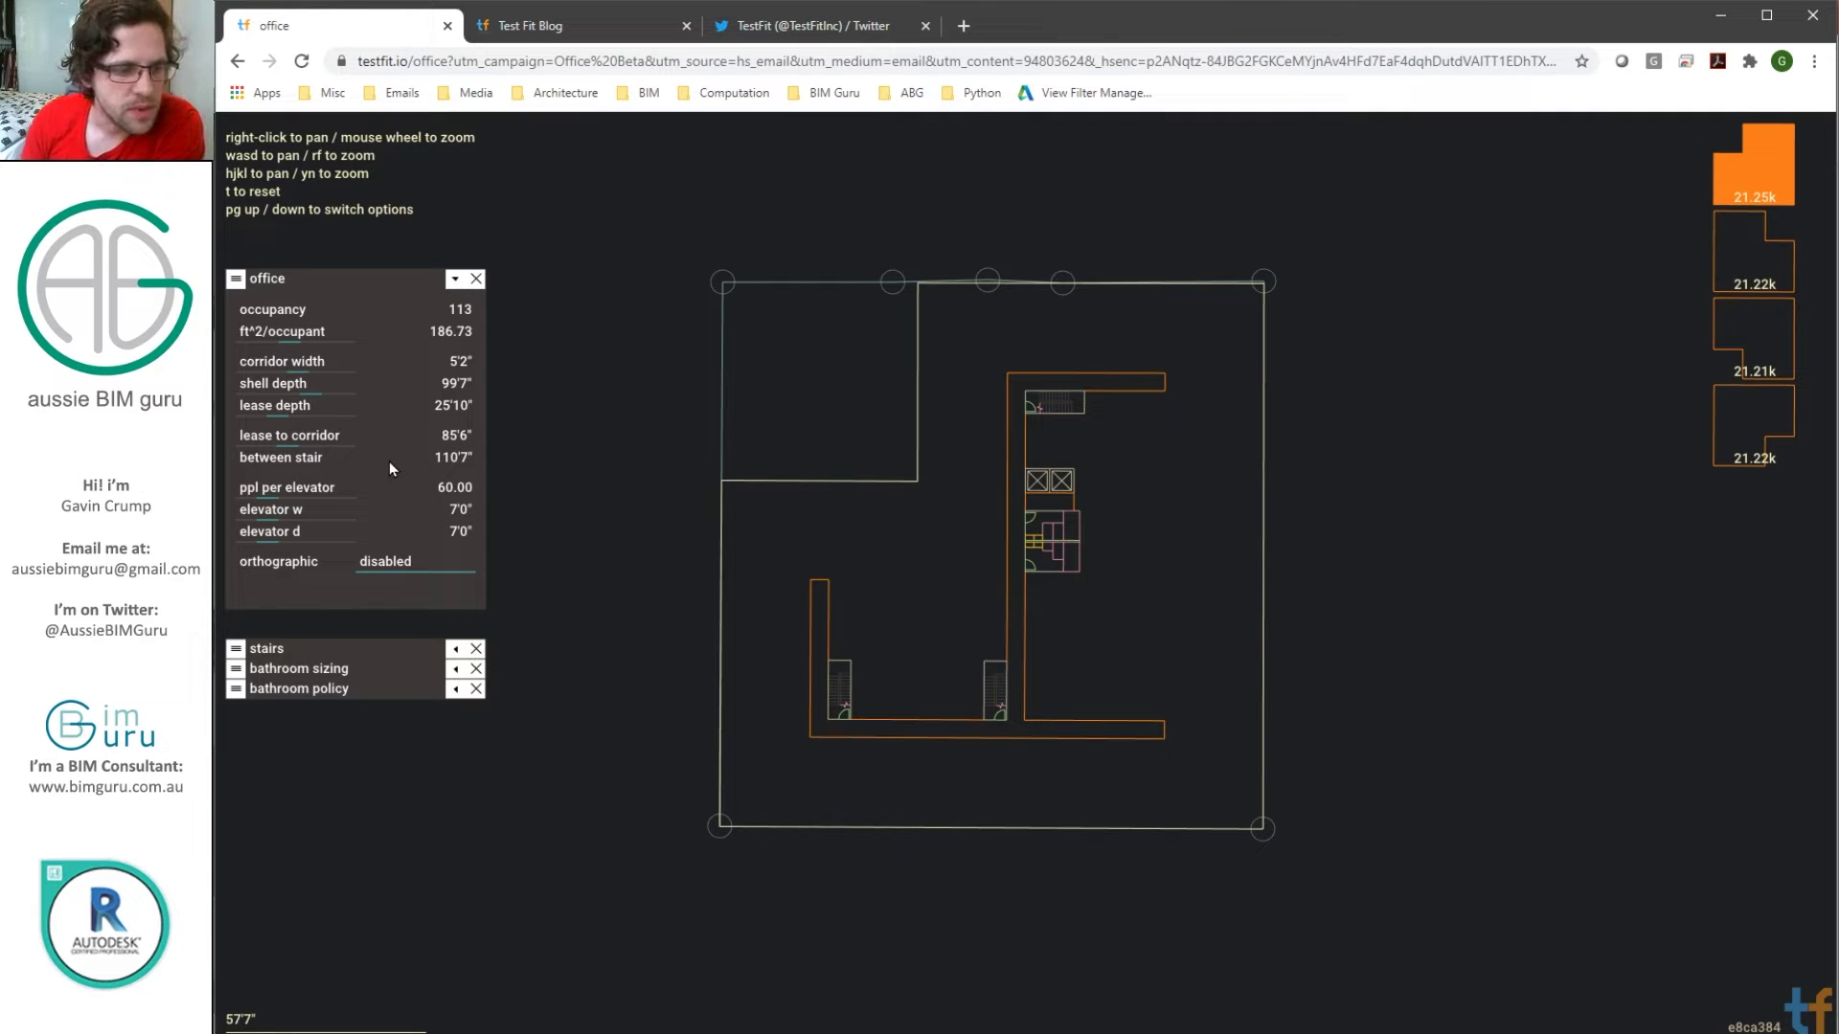
Step: Open the stair settings, try a single run, restore the double run, and collapse the settings
{"action": "left_click", "coordinate": [453, 651]}
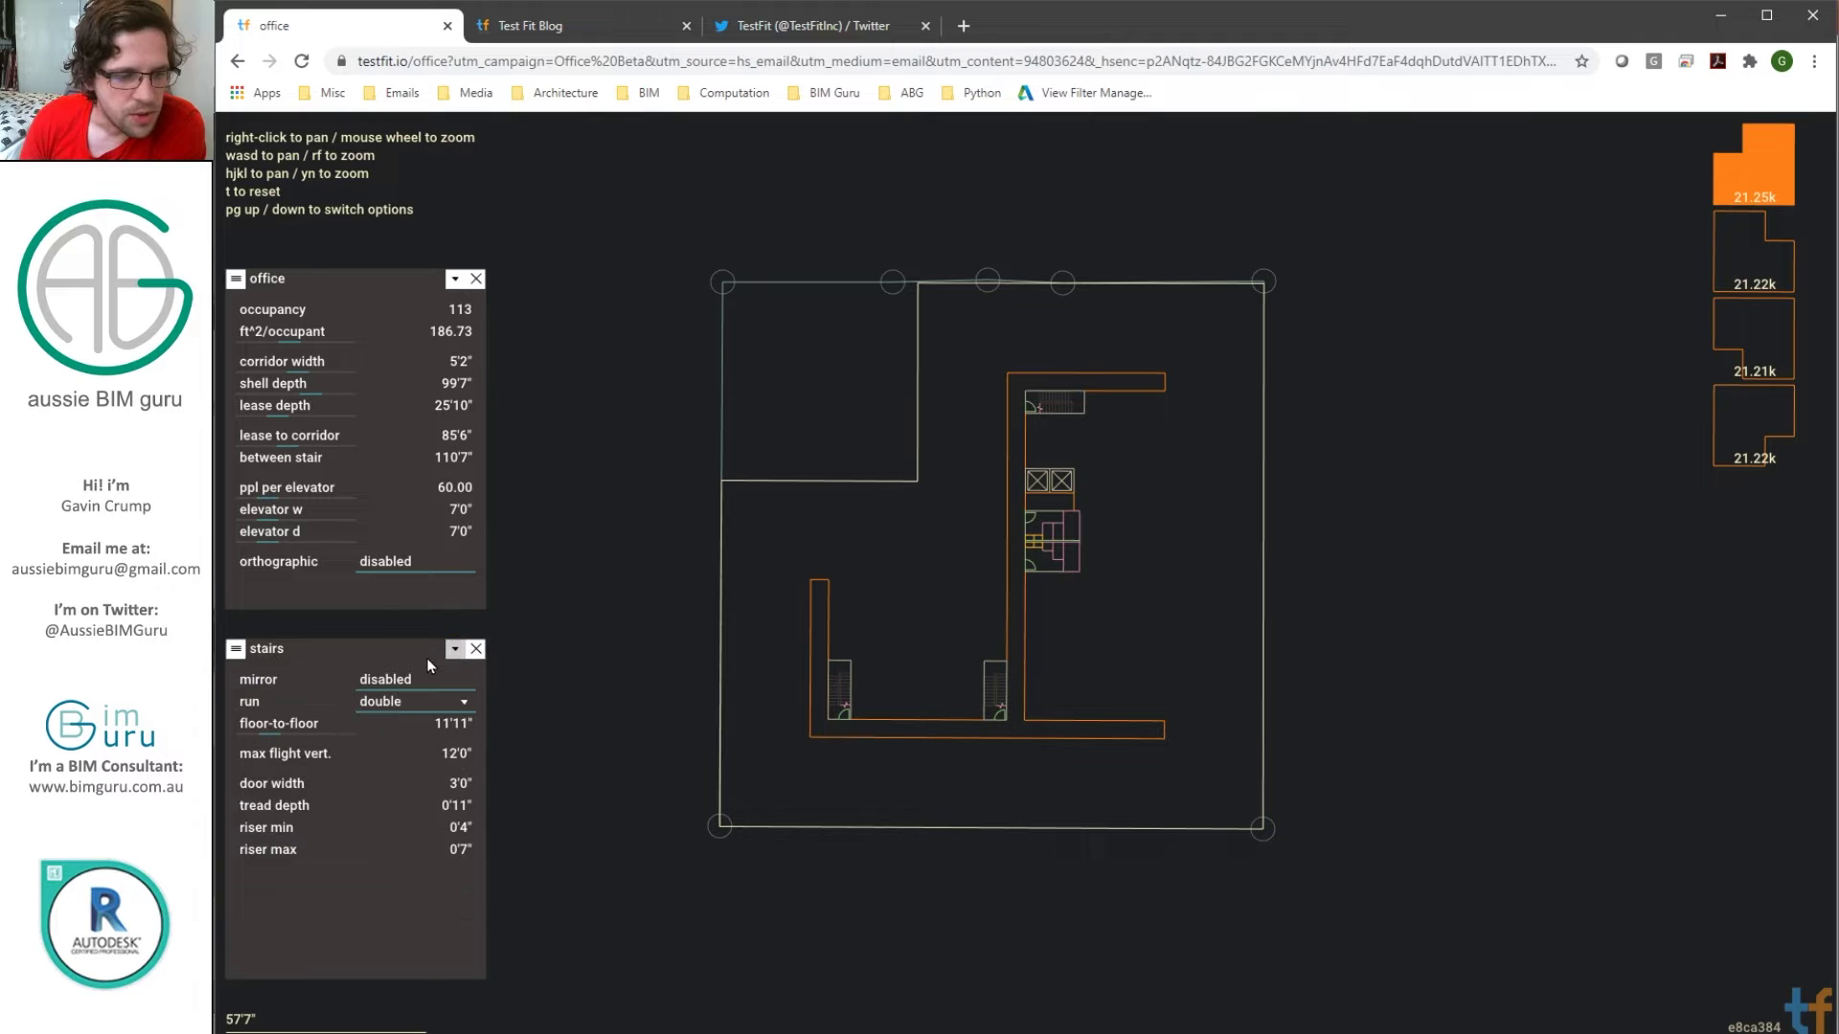
{"action": "left_click", "coordinate": [427, 707]}
{"action": "left_click", "coordinate": [386, 739]}
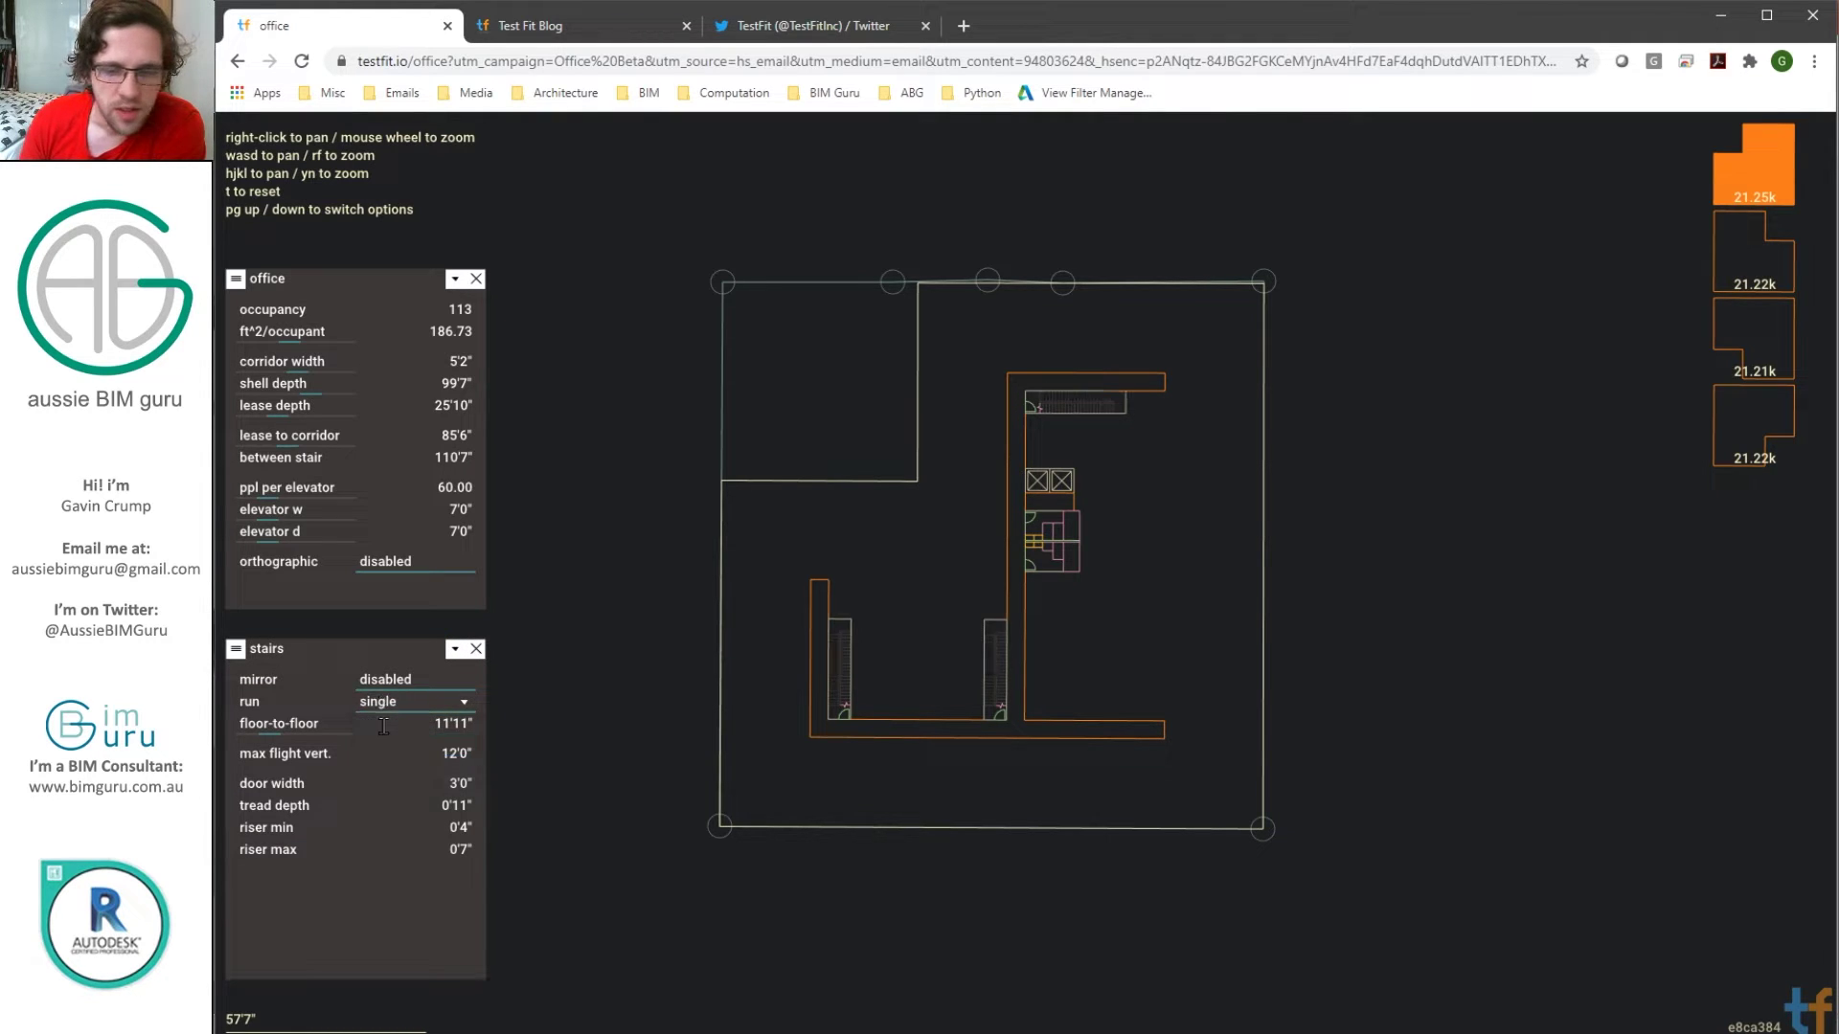
{"action": "left_click", "coordinate": [379, 709]}
{"action": "left_click", "coordinate": [390, 752]}
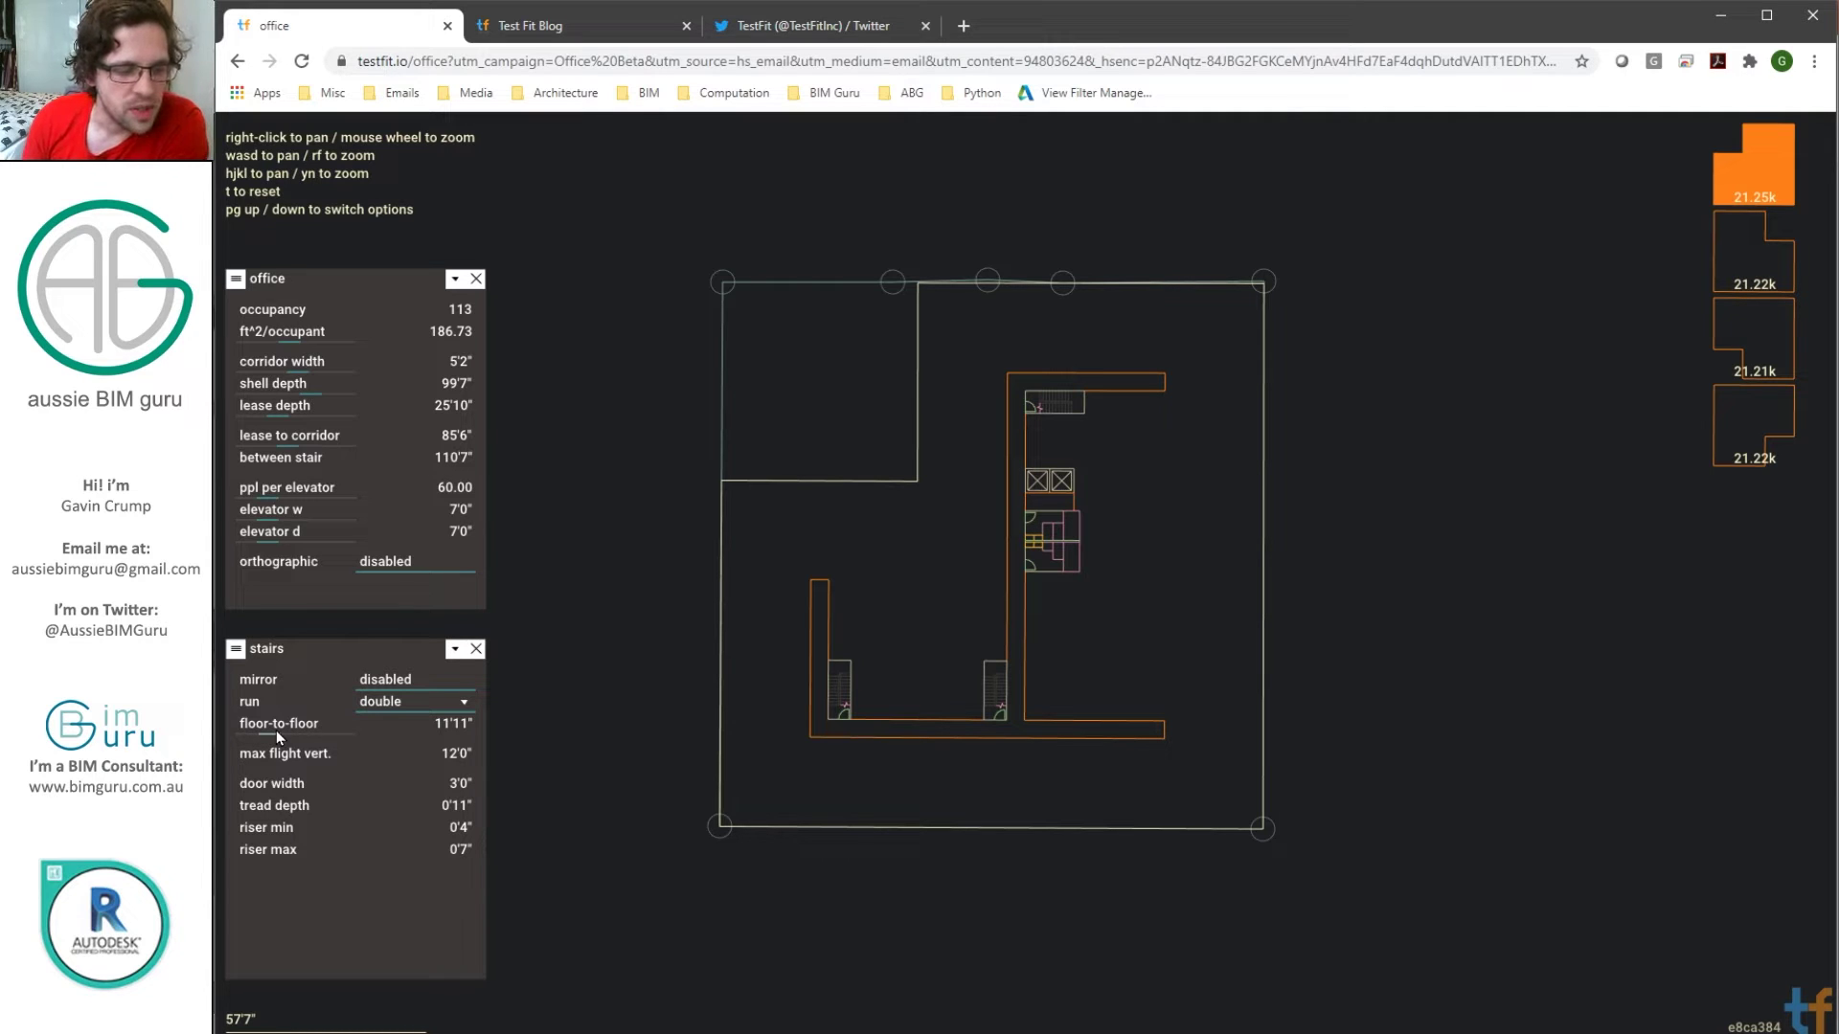
{"action": "left_click", "coordinate": [460, 784]}
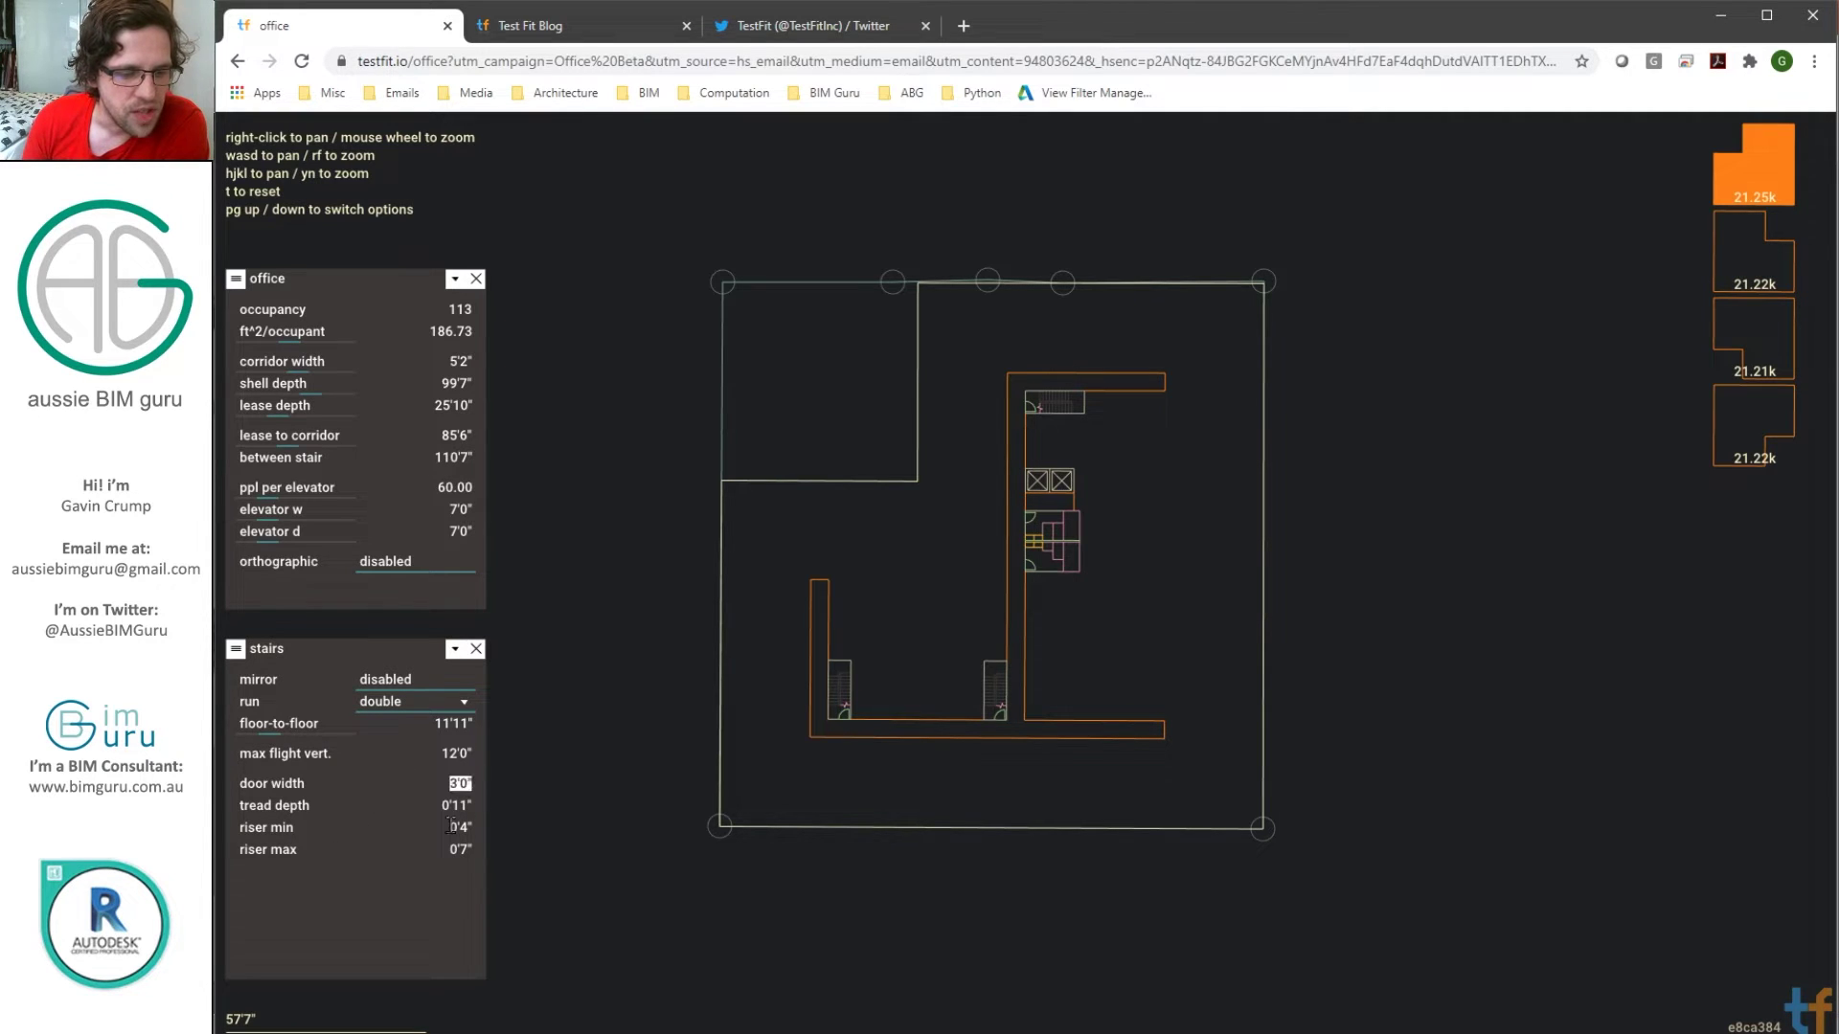
{"action": "left_click", "coordinate": [455, 651]}
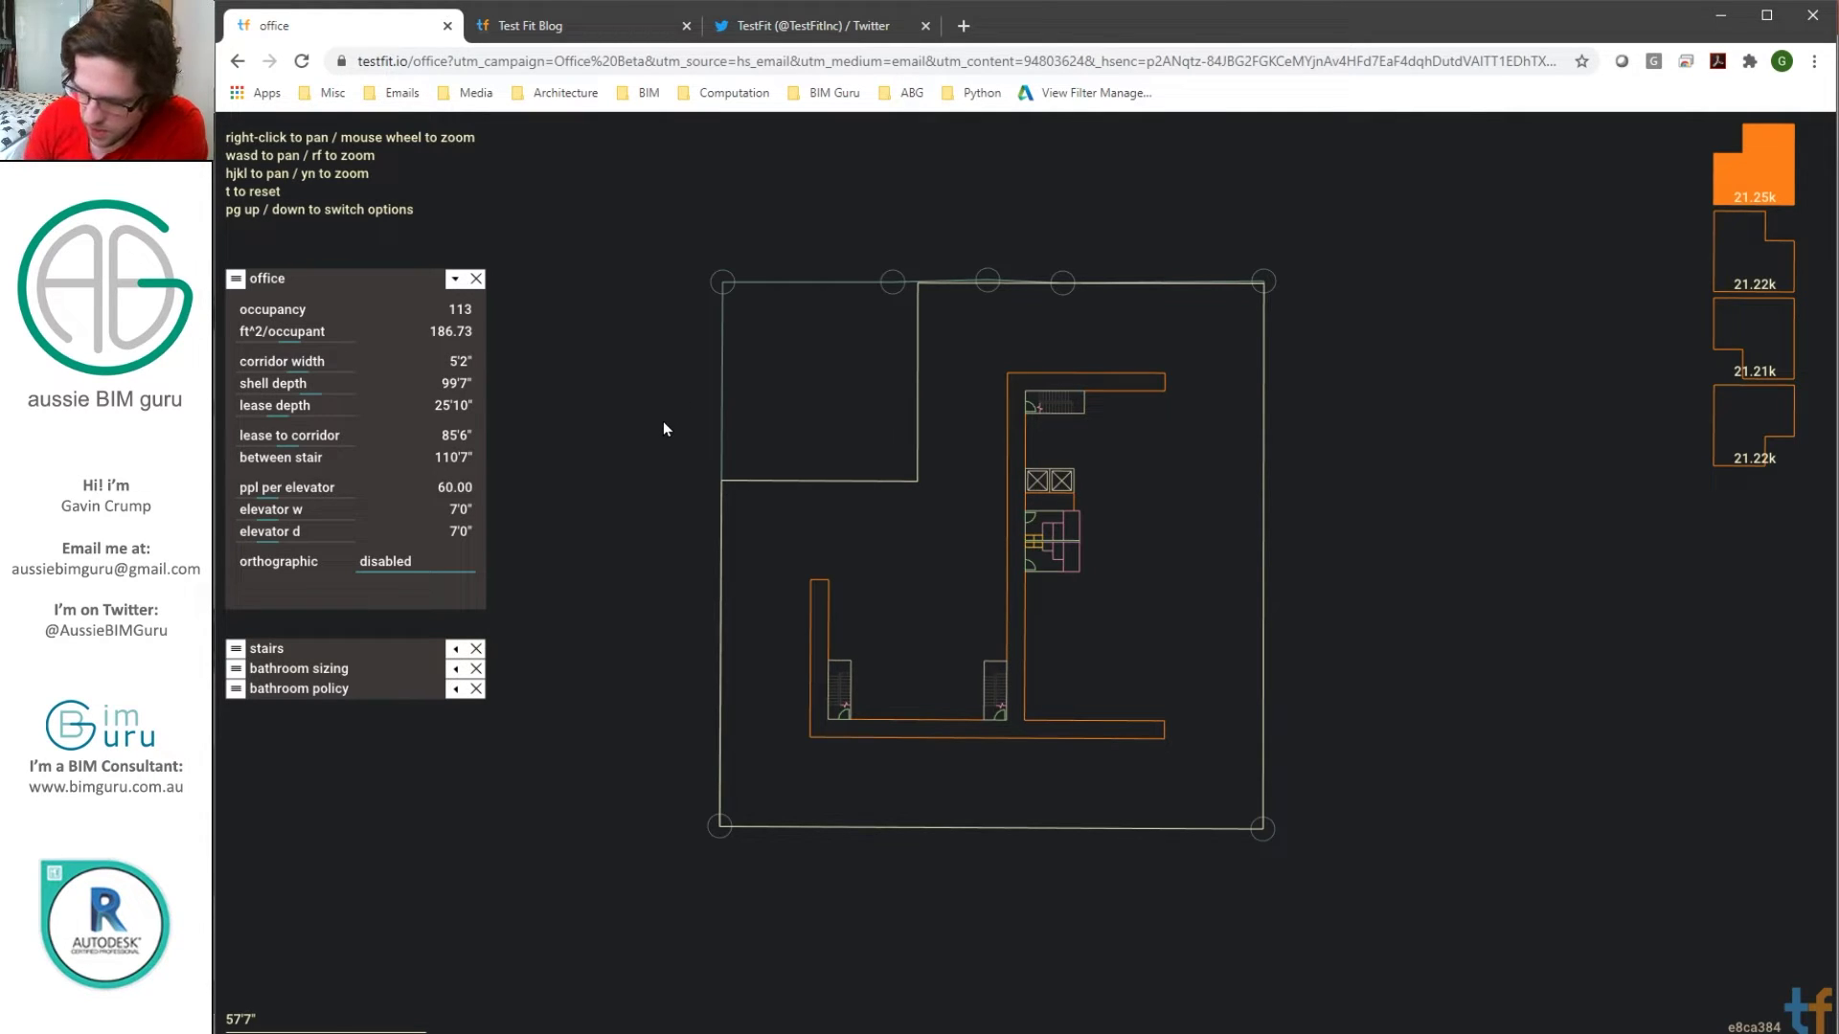
Step: Flip to a neighbouring floor plate option and return to the first one
{"action": "key", "text": "Page_Down"}
{"action": "key", "text": "Page_Up"}
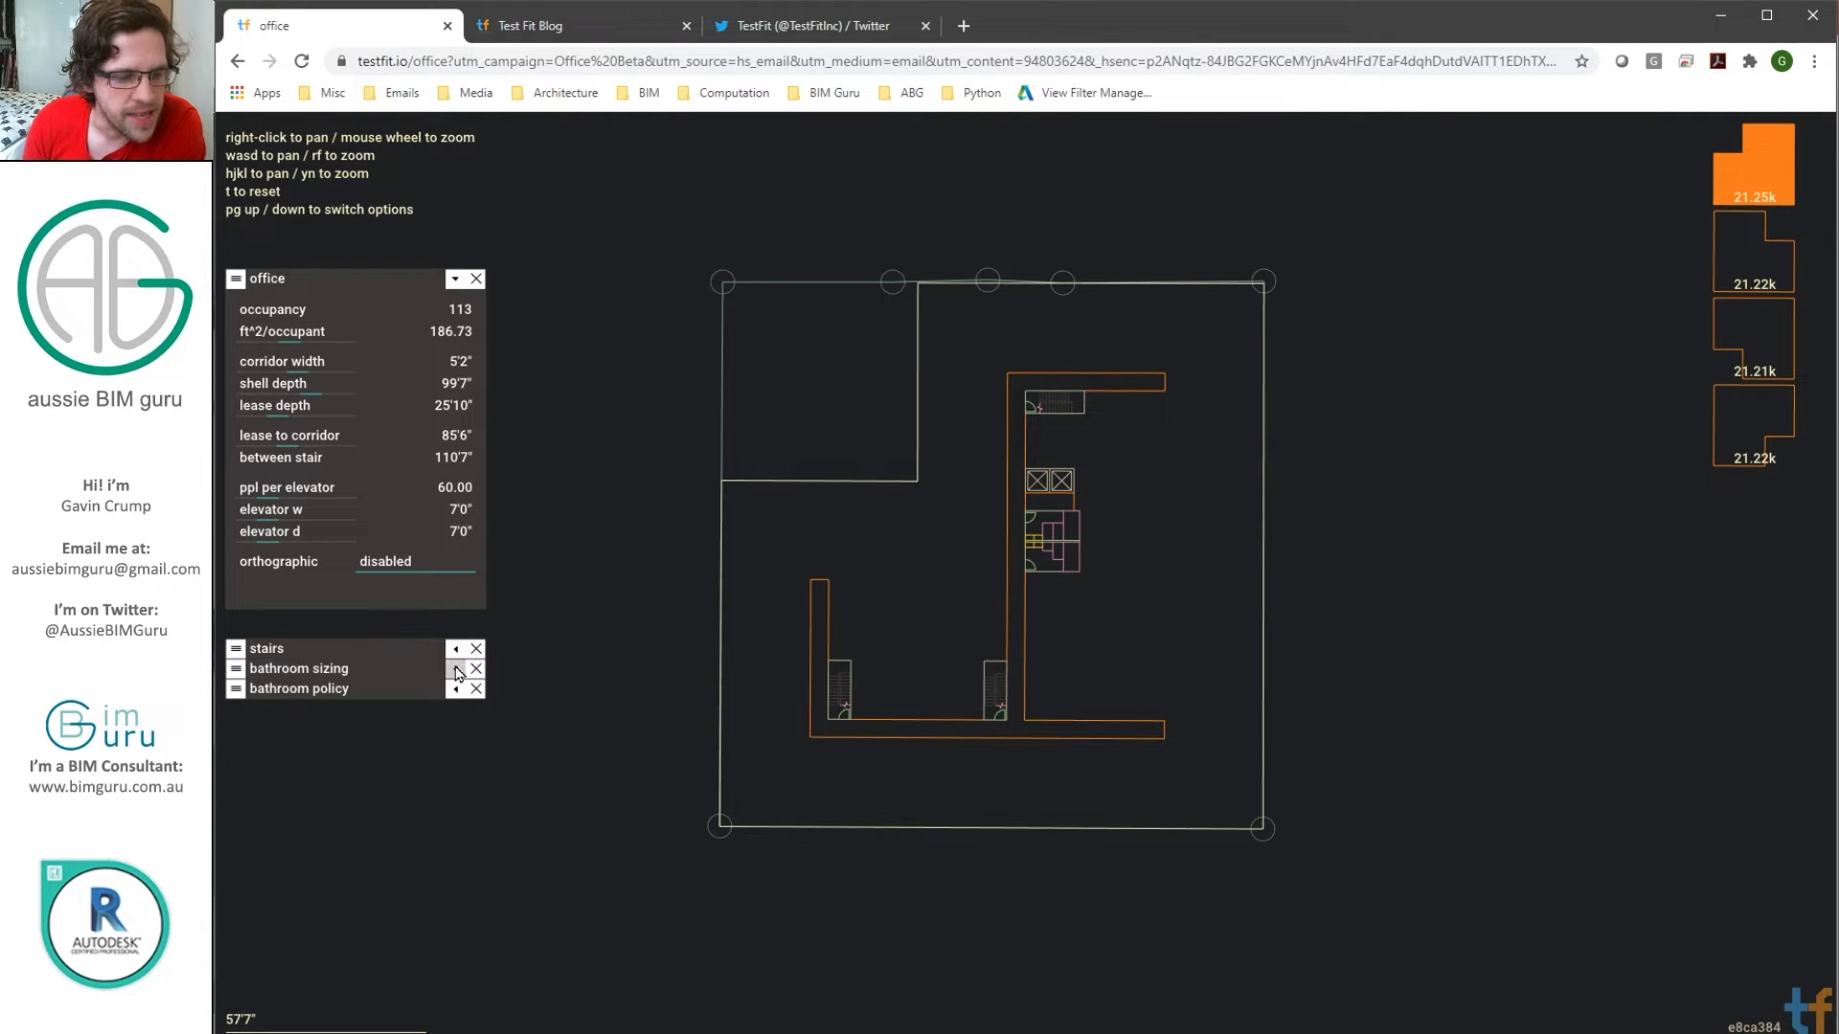
Step: Collapse the office settings, expand the bathroom sizing settings, and examine the bathroom layout beside the elevators up close
{"action": "left_click", "coordinate": [454, 280]}
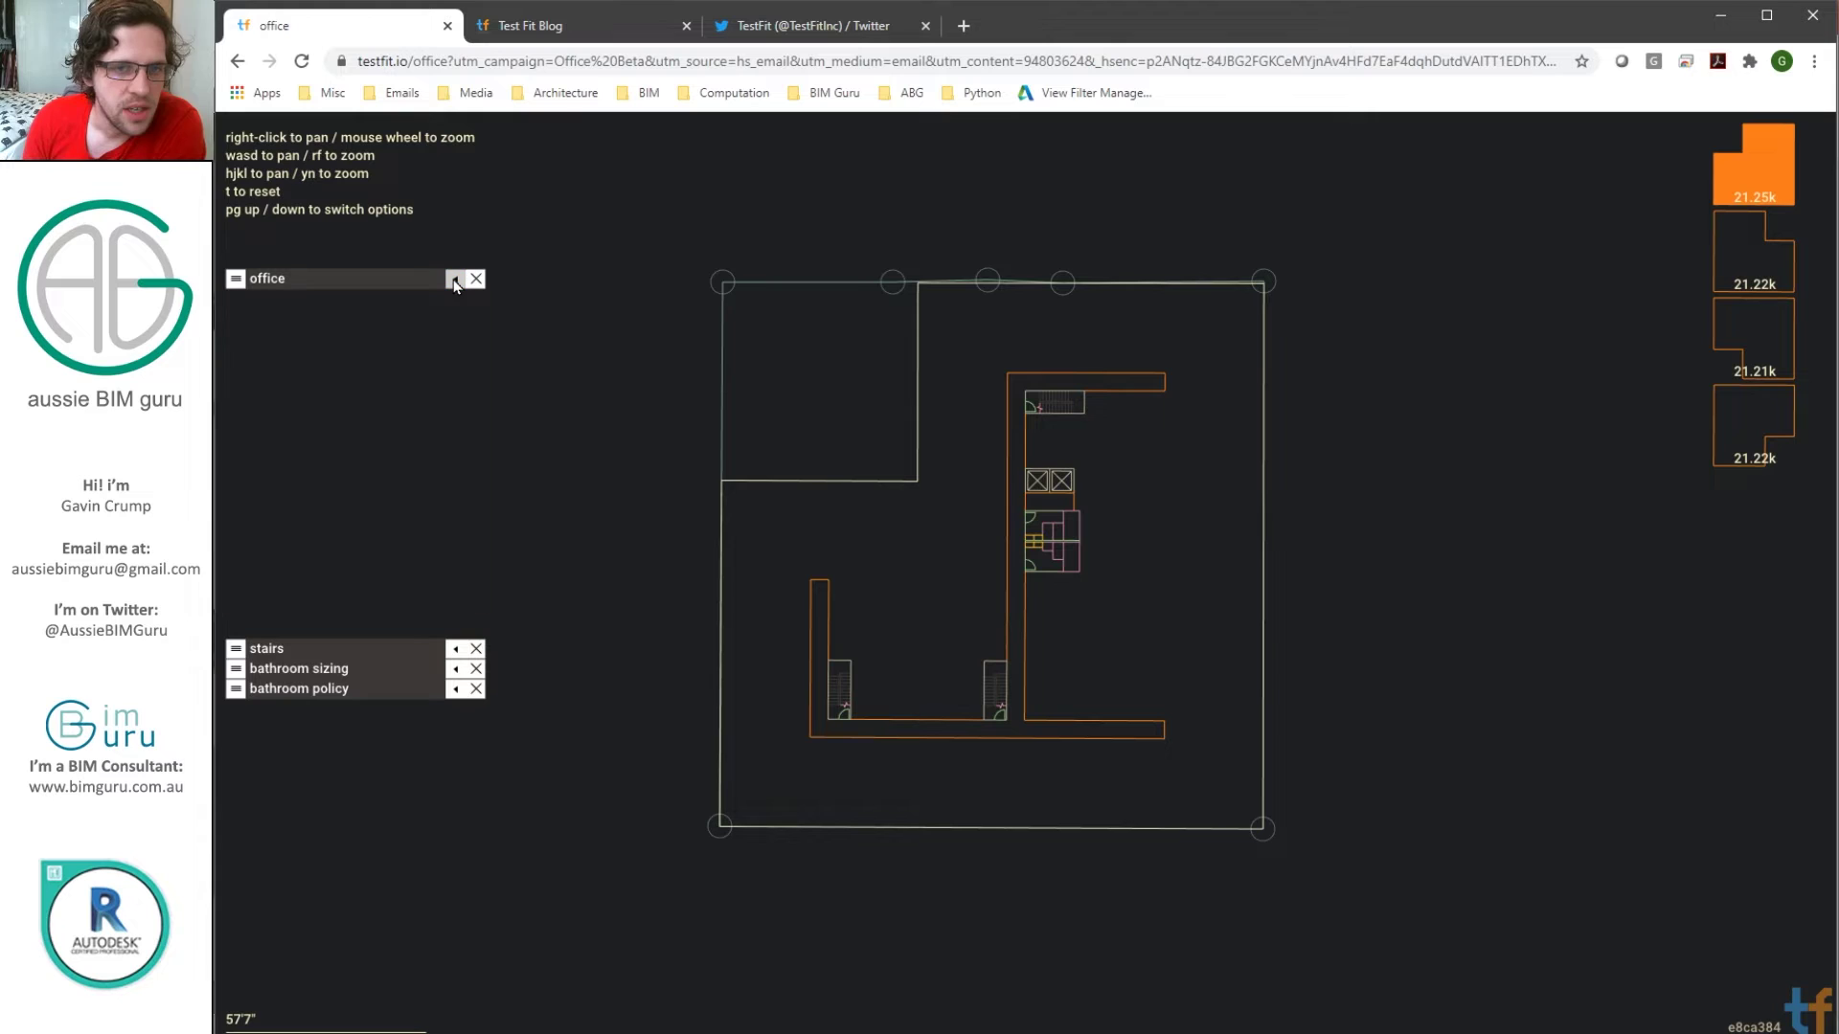
{"action": "left_click", "coordinate": [456, 669]}
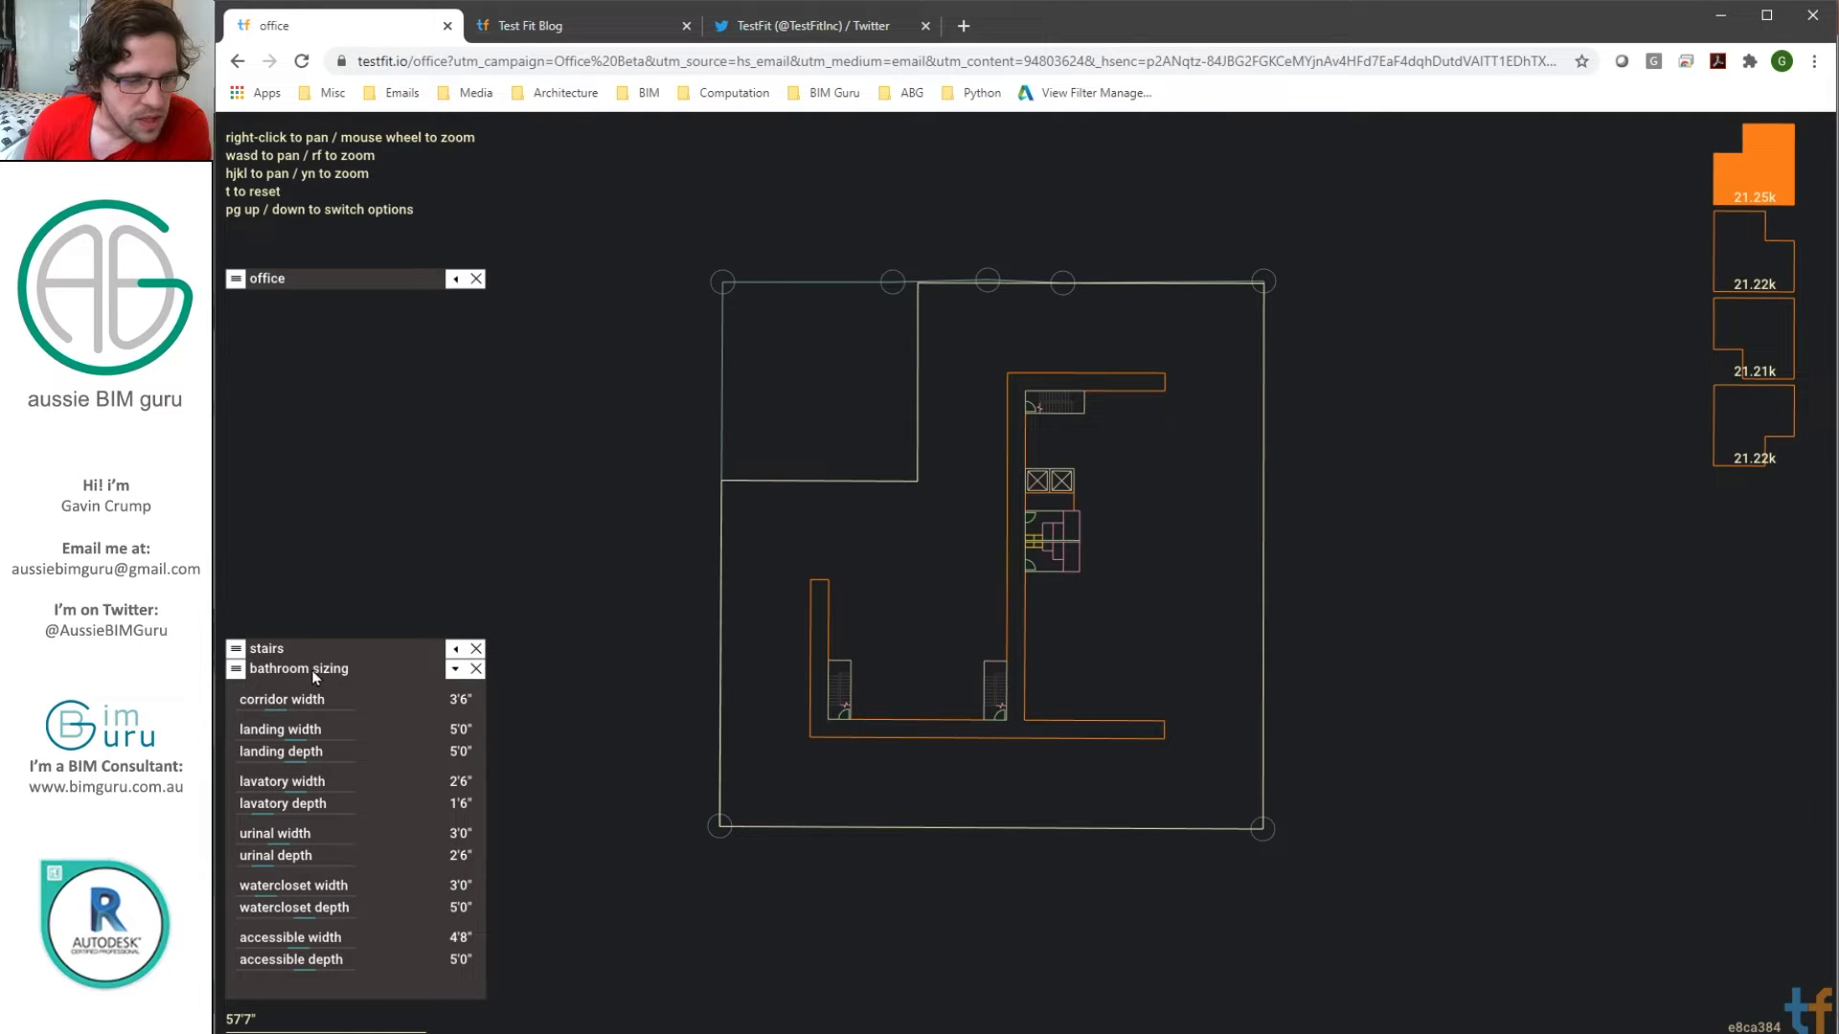
{"action": "scroll", "coordinate": [1113, 596], "scroll_direction": "up", "scroll_amount": 8}
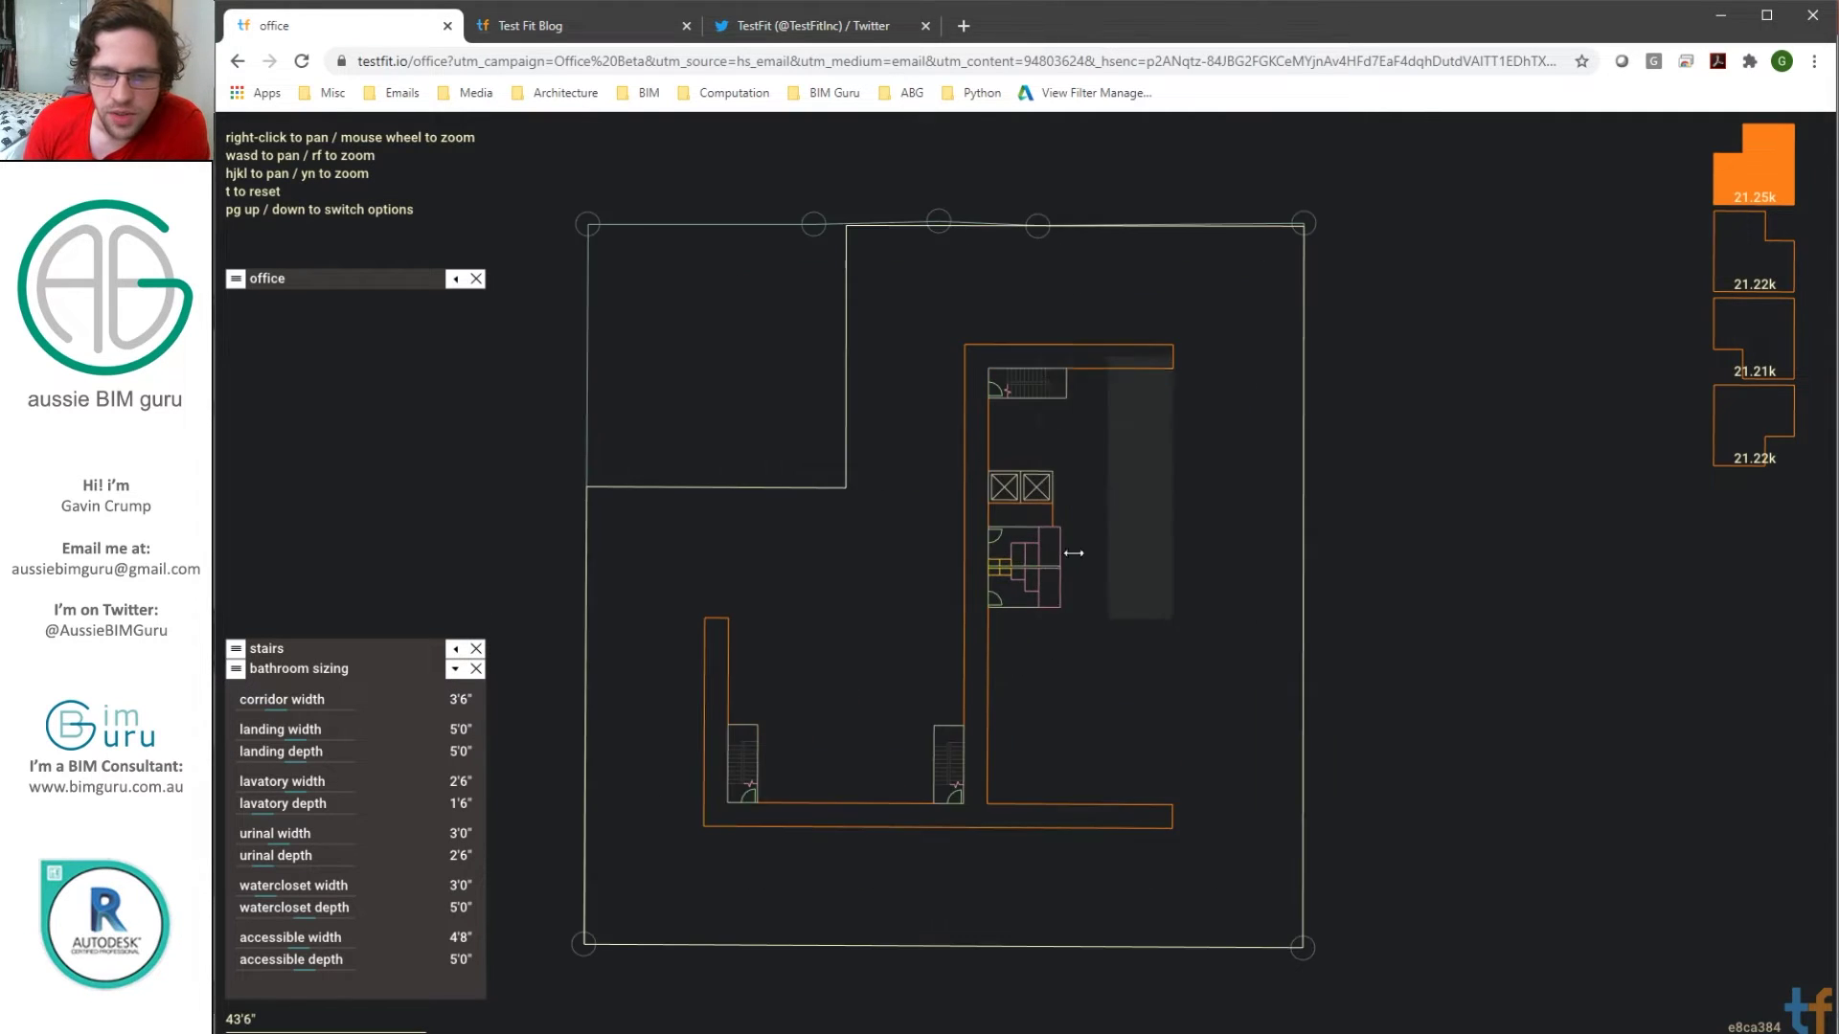
{"action": "scroll", "coordinate": [1025, 636], "scroll_direction": "up", "scroll_amount": 2}
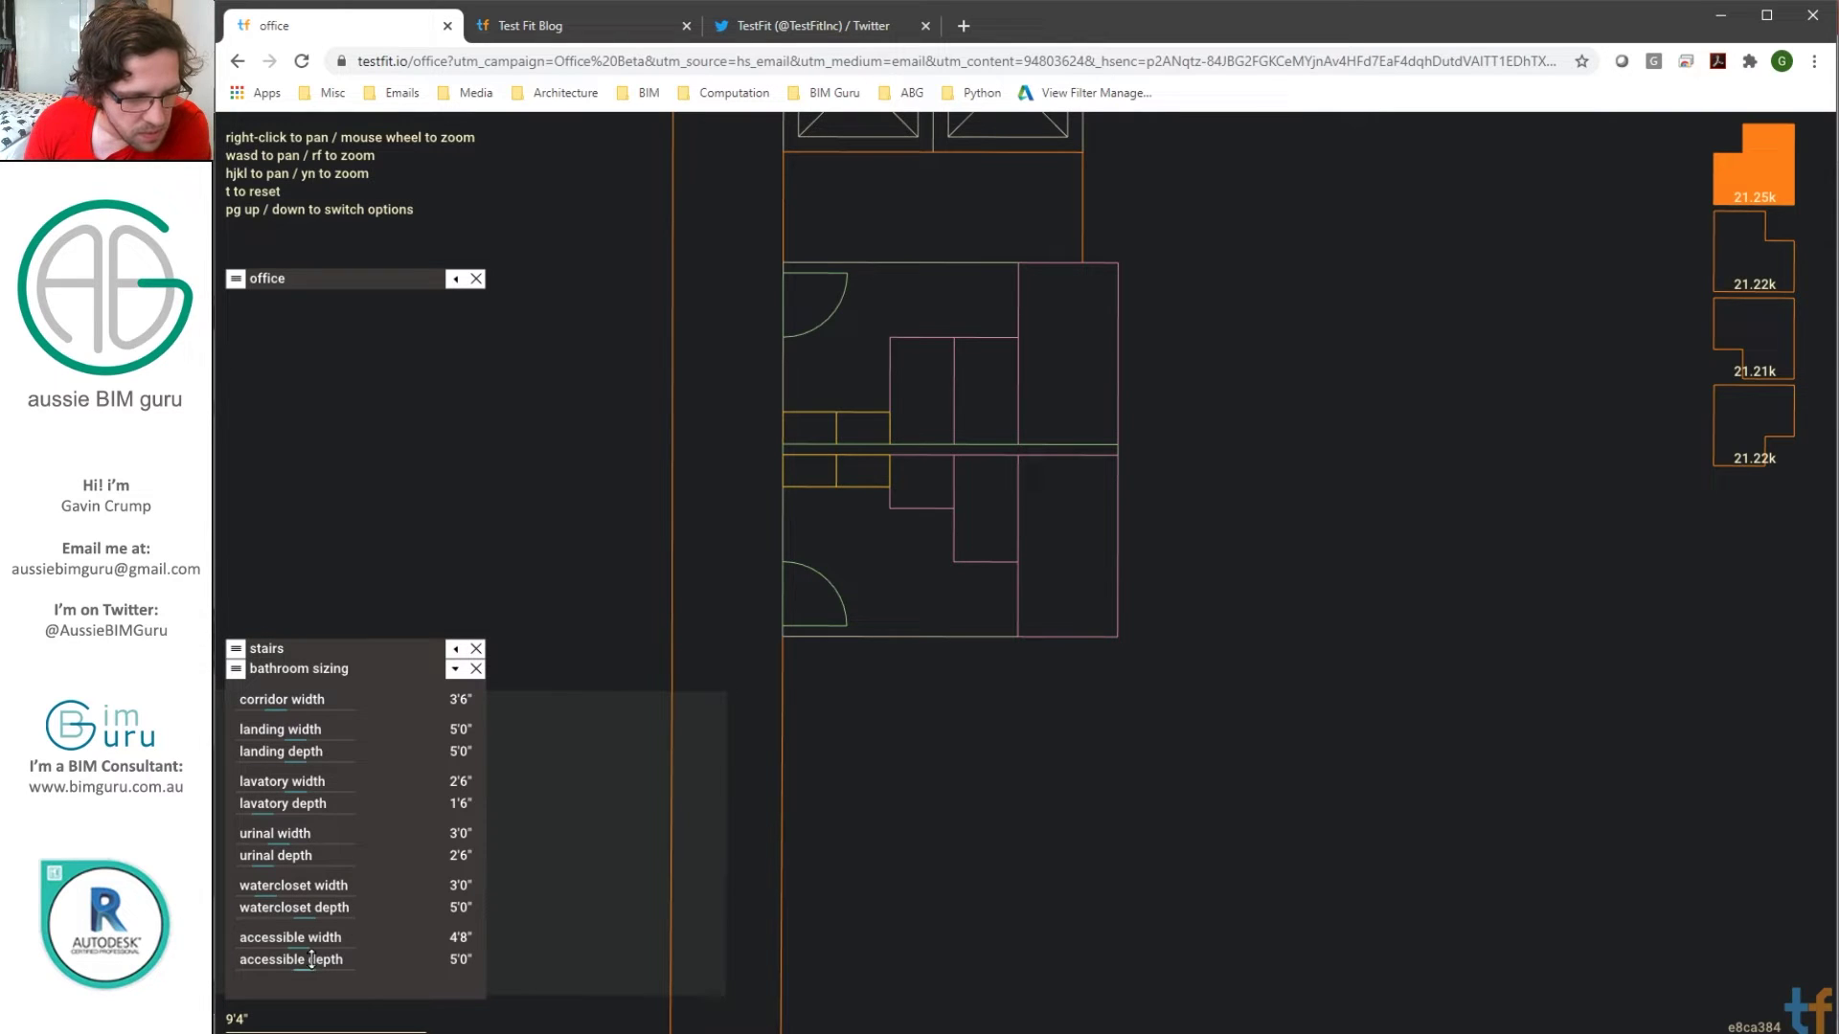
Step: Set accessible stalls to 3'3" by 4'1", lavatory width 2'8", bathroom corridor width 4'8" and landing 4'11" square, and collapse the bathroom sizing
{"action": "mouse_move", "coordinate": [294, 947]}
{"action": "left_mouse_down"}
{"action": "mouse_move", "coordinate": [245, 946]}
{"action": "mouse_move", "coordinate": [316, 967]}
{"action": "mouse_move", "coordinate": [284, 967]}
{"action": "left_mouse_up"}
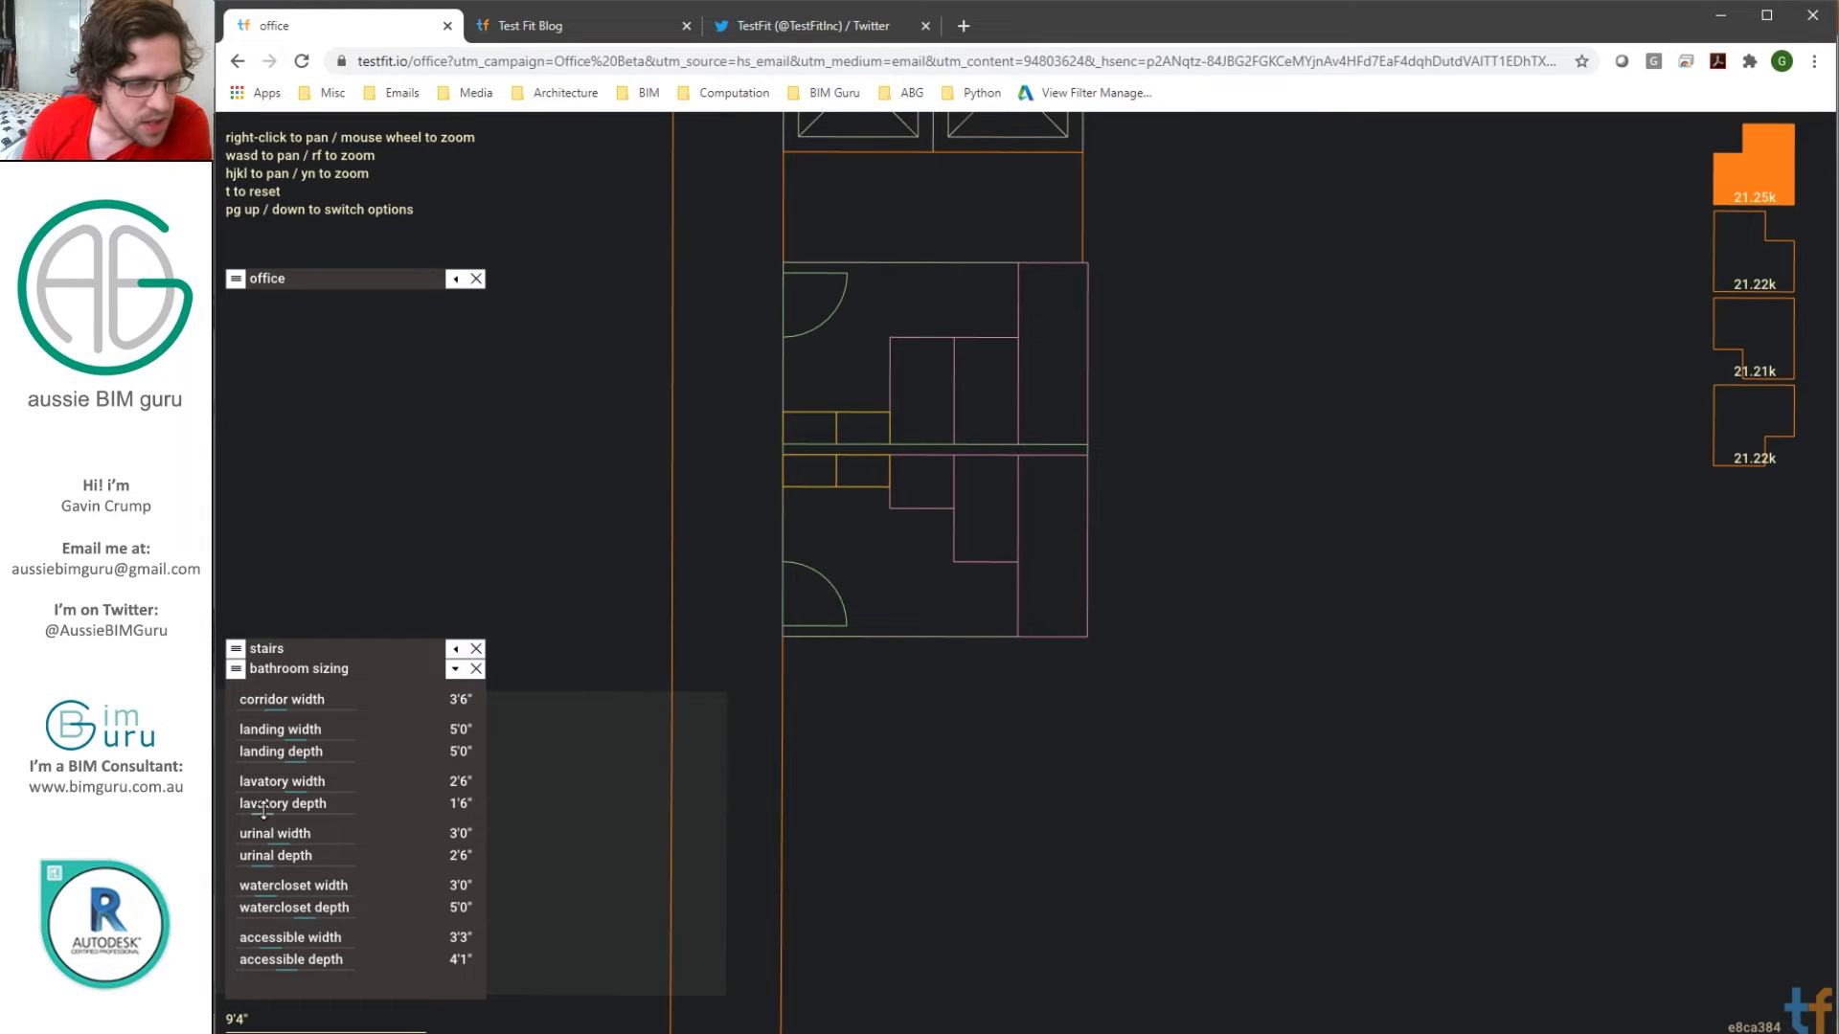
{"action": "left_click_drag", "start_coordinate": [290, 791], "coordinate": [305, 789]}
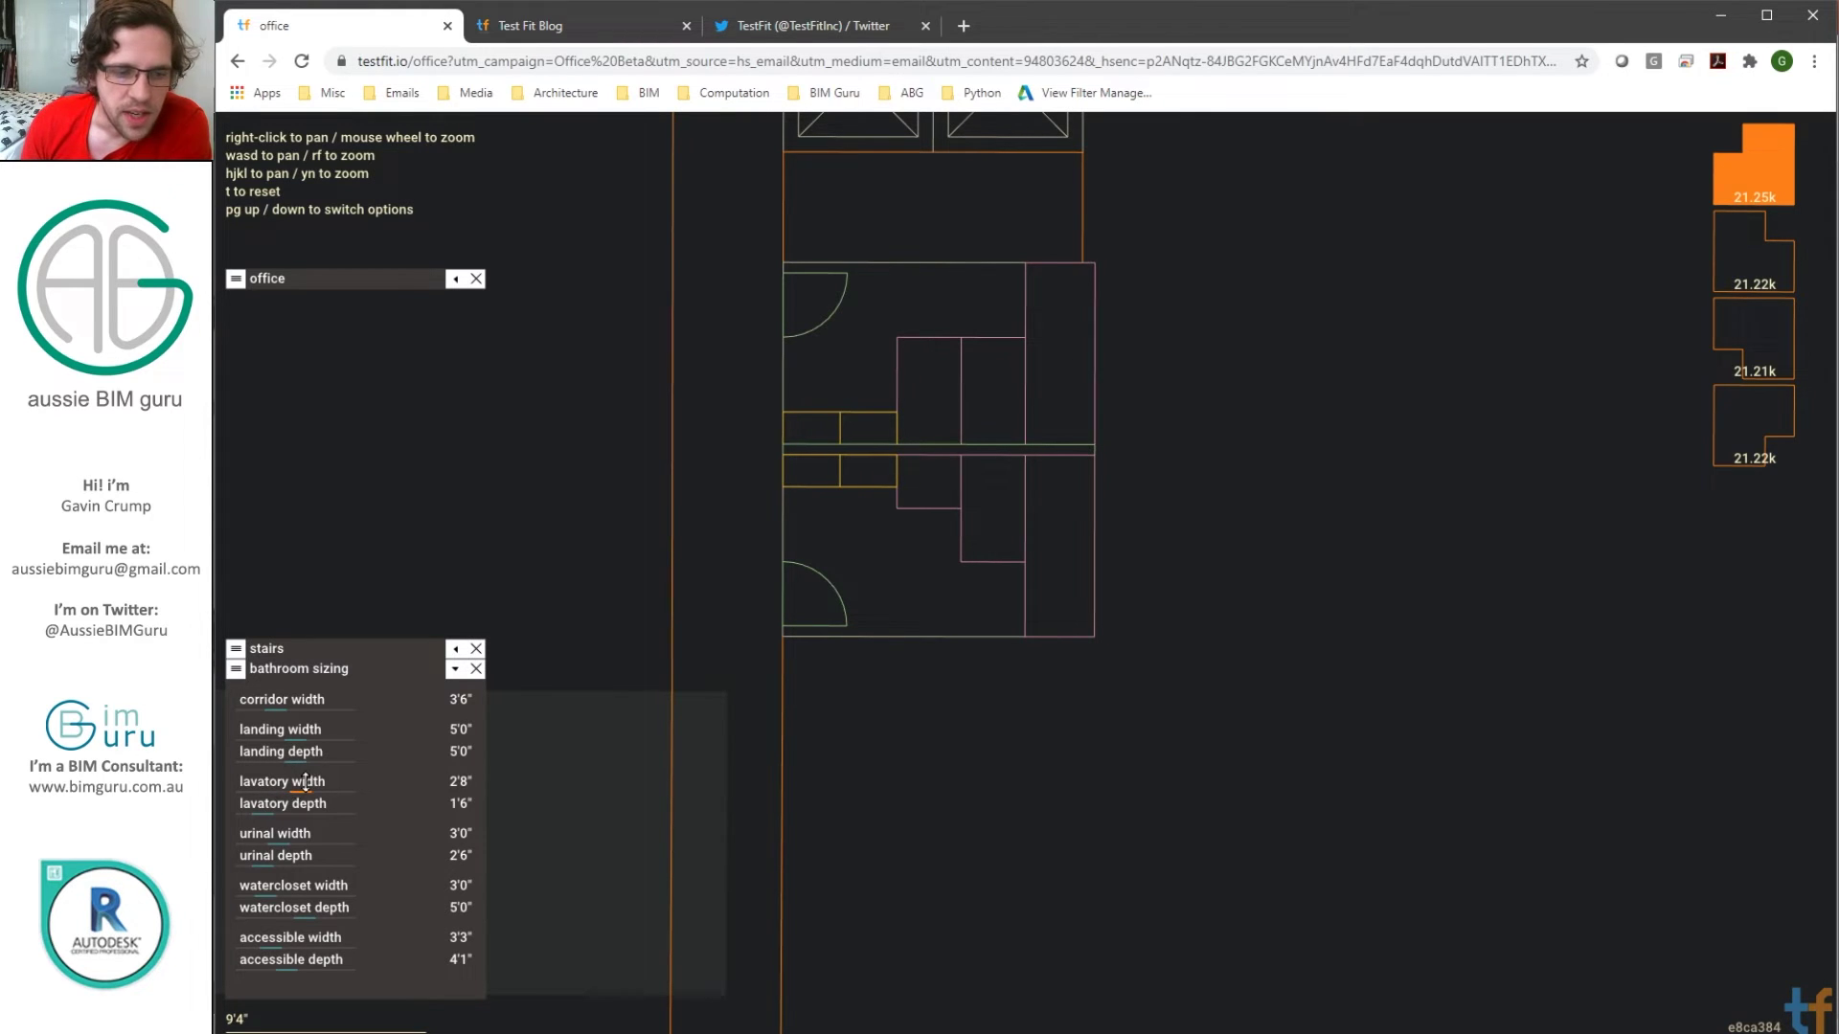
{"action": "mouse_move", "coordinate": [287, 740]}
{"action": "left_mouse_down"}
{"action": "mouse_move", "coordinate": [288, 763]}
{"action": "mouse_move", "coordinate": [301, 714]}
{"action": "left_mouse_up"}
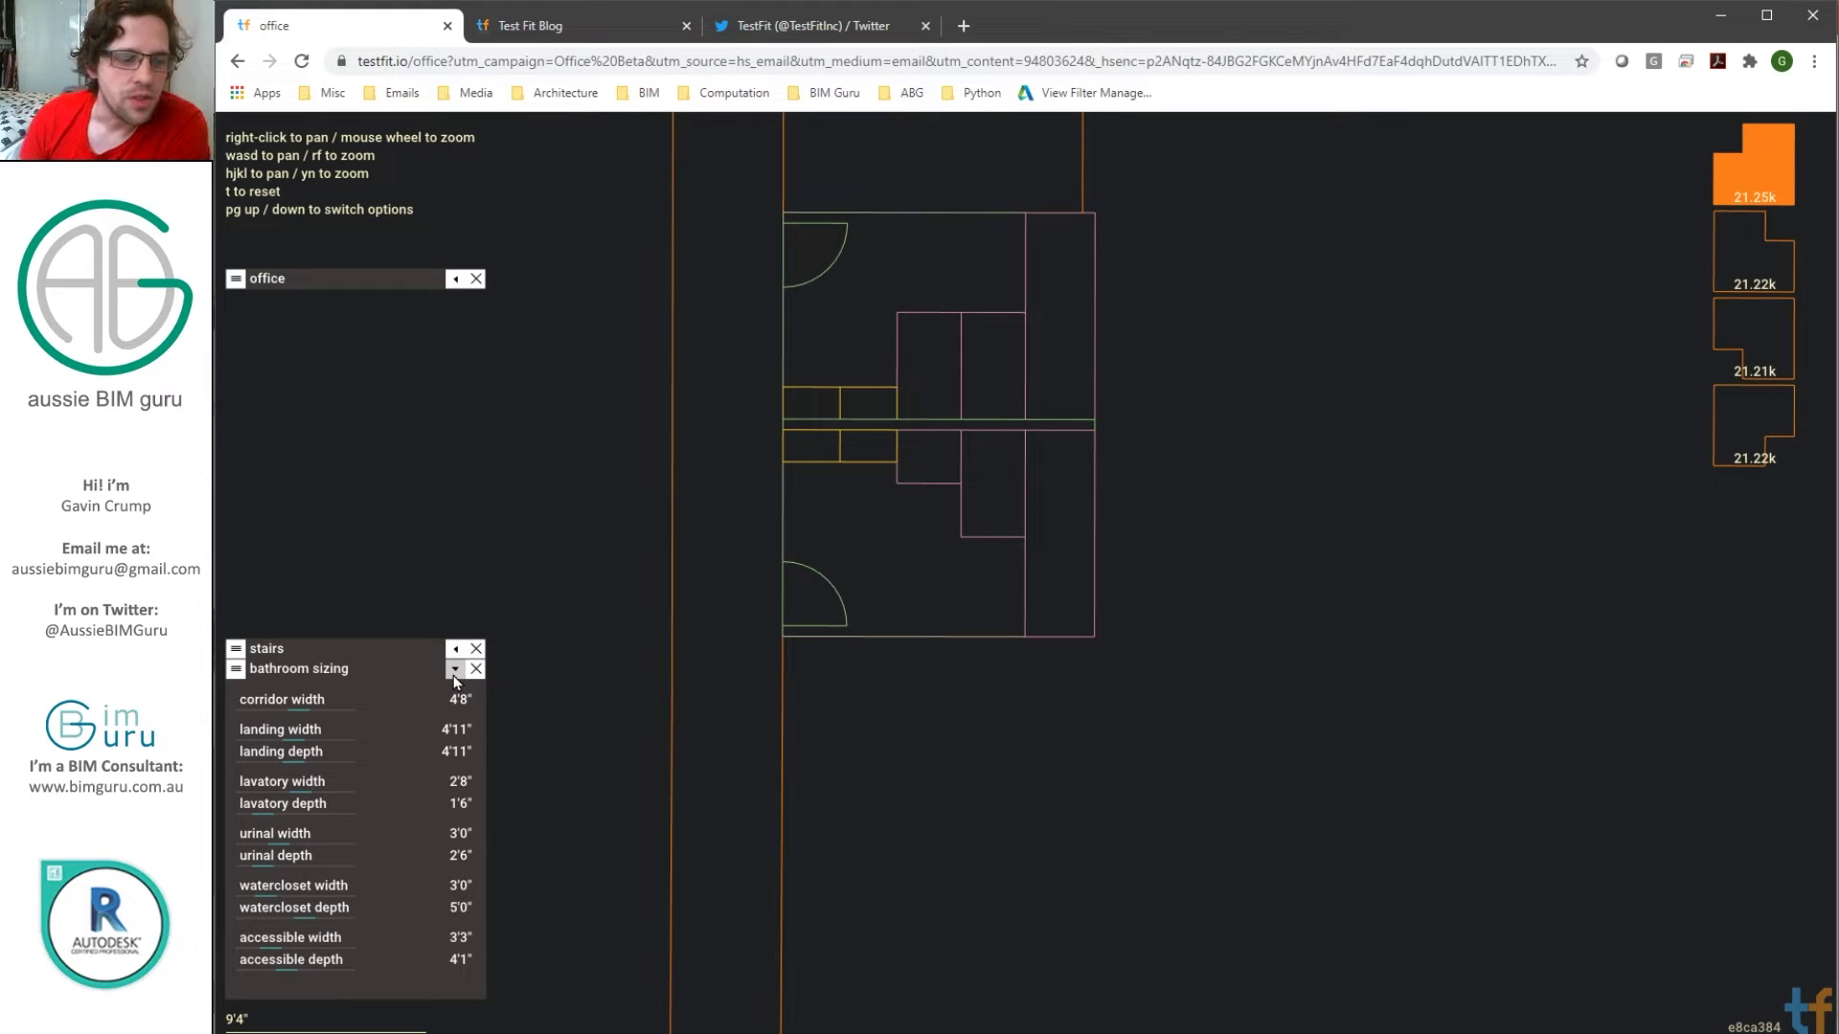
{"action": "left_click", "coordinate": [456, 669]}
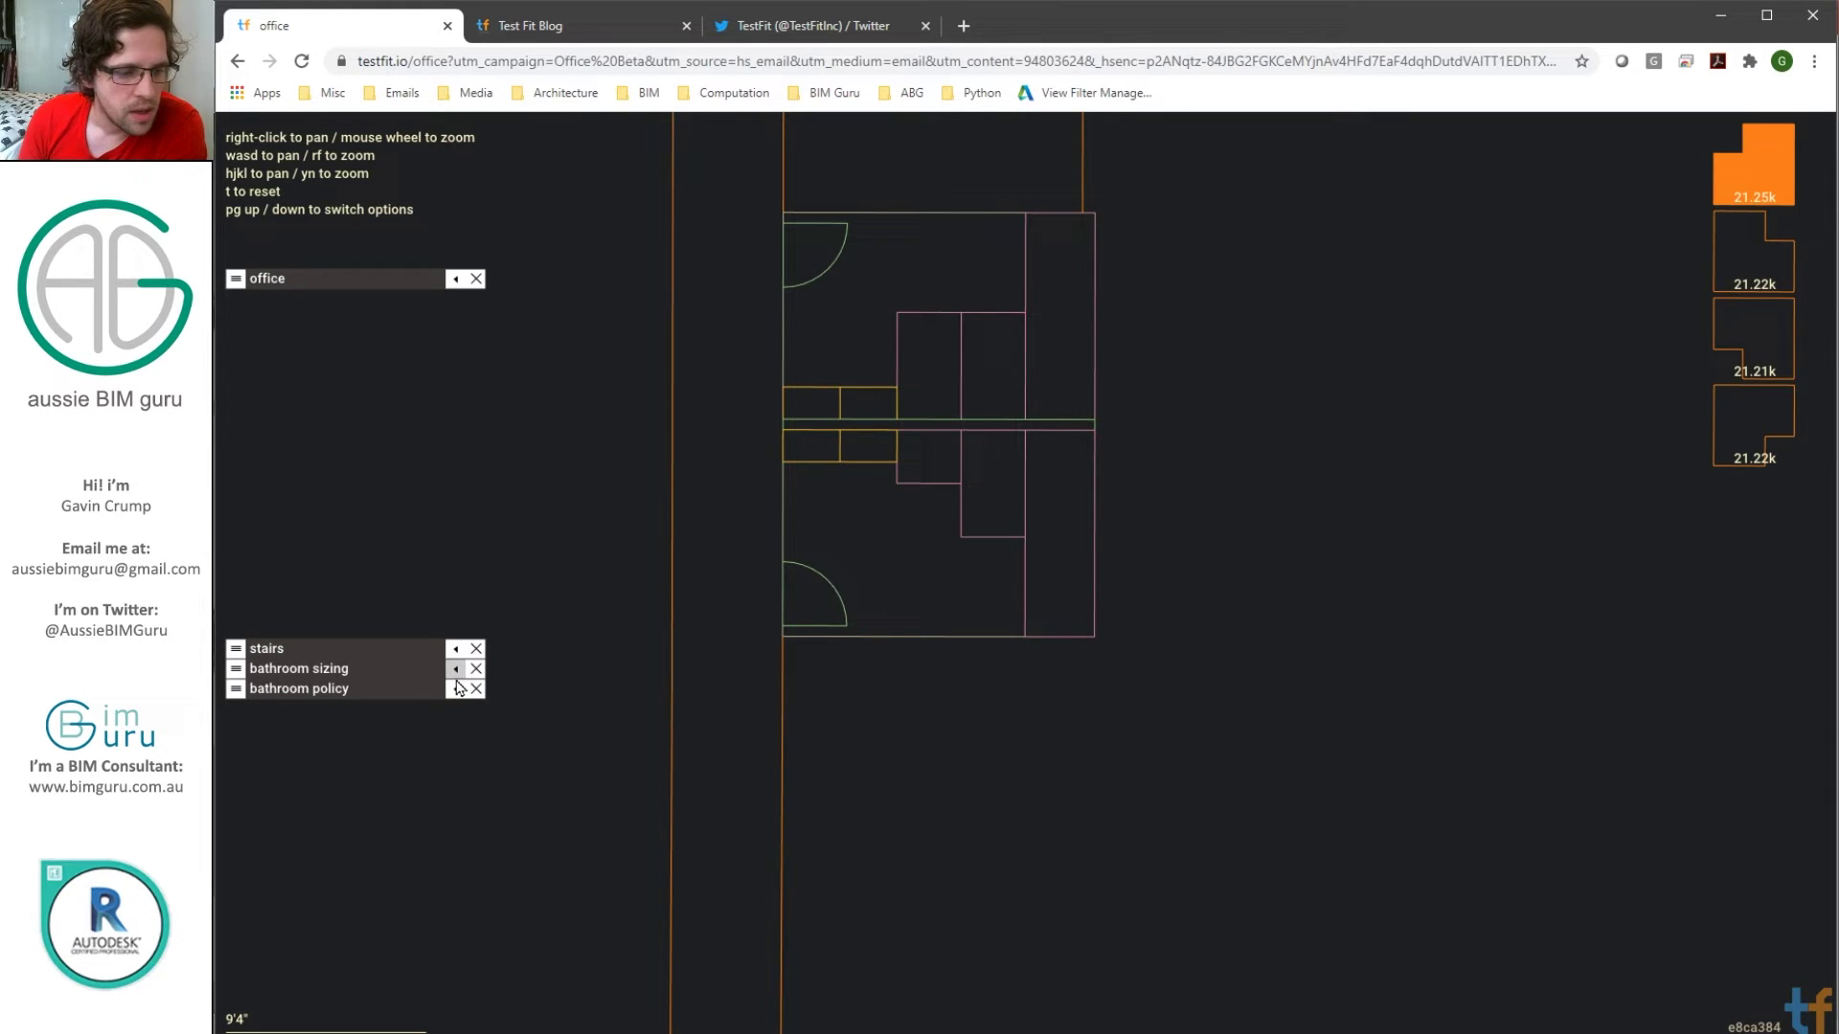
Step: Expand the bathroom policy settings and examine the stairs, elevators and bathrooms across the whole floor plate
{"action": "left_click", "coordinate": [456, 689]}
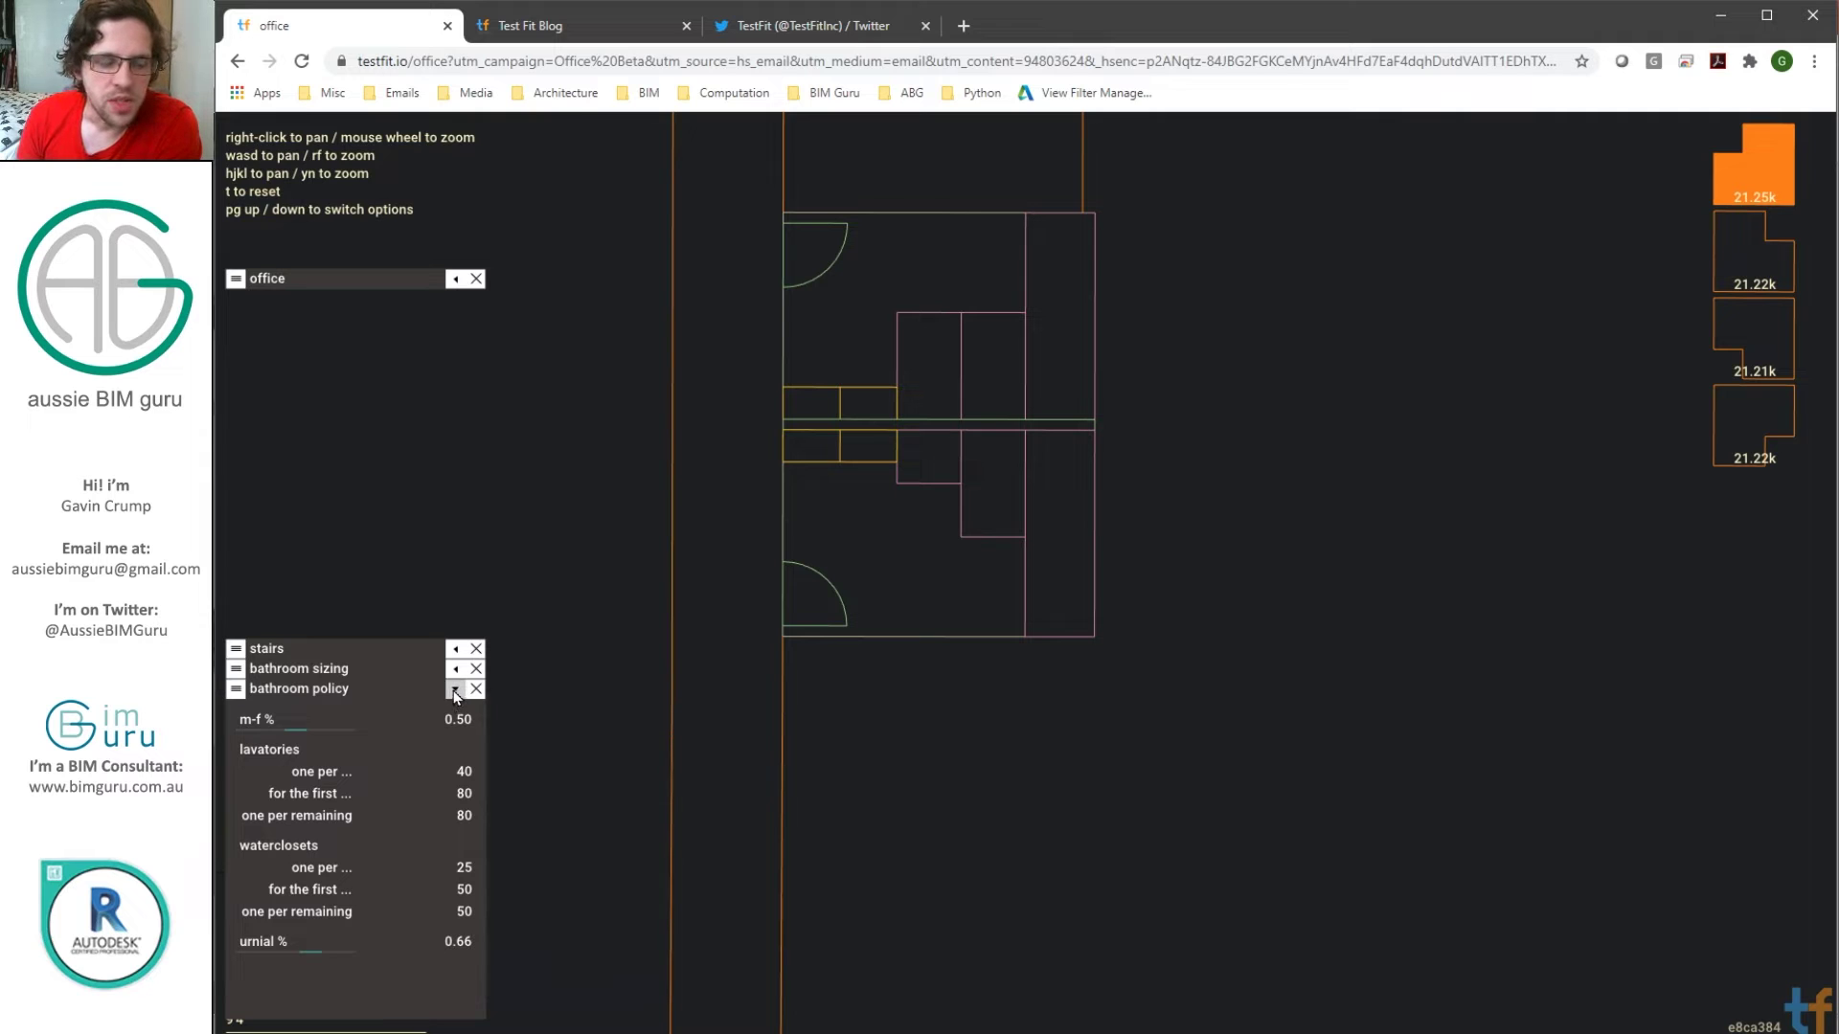
{"action": "scroll", "coordinate": [1193, 770], "scroll_direction": "down", "scroll_amount": 4}
{"action": "scroll", "coordinate": [1192, 771], "scroll_direction": "down", "scroll_amount": 4}
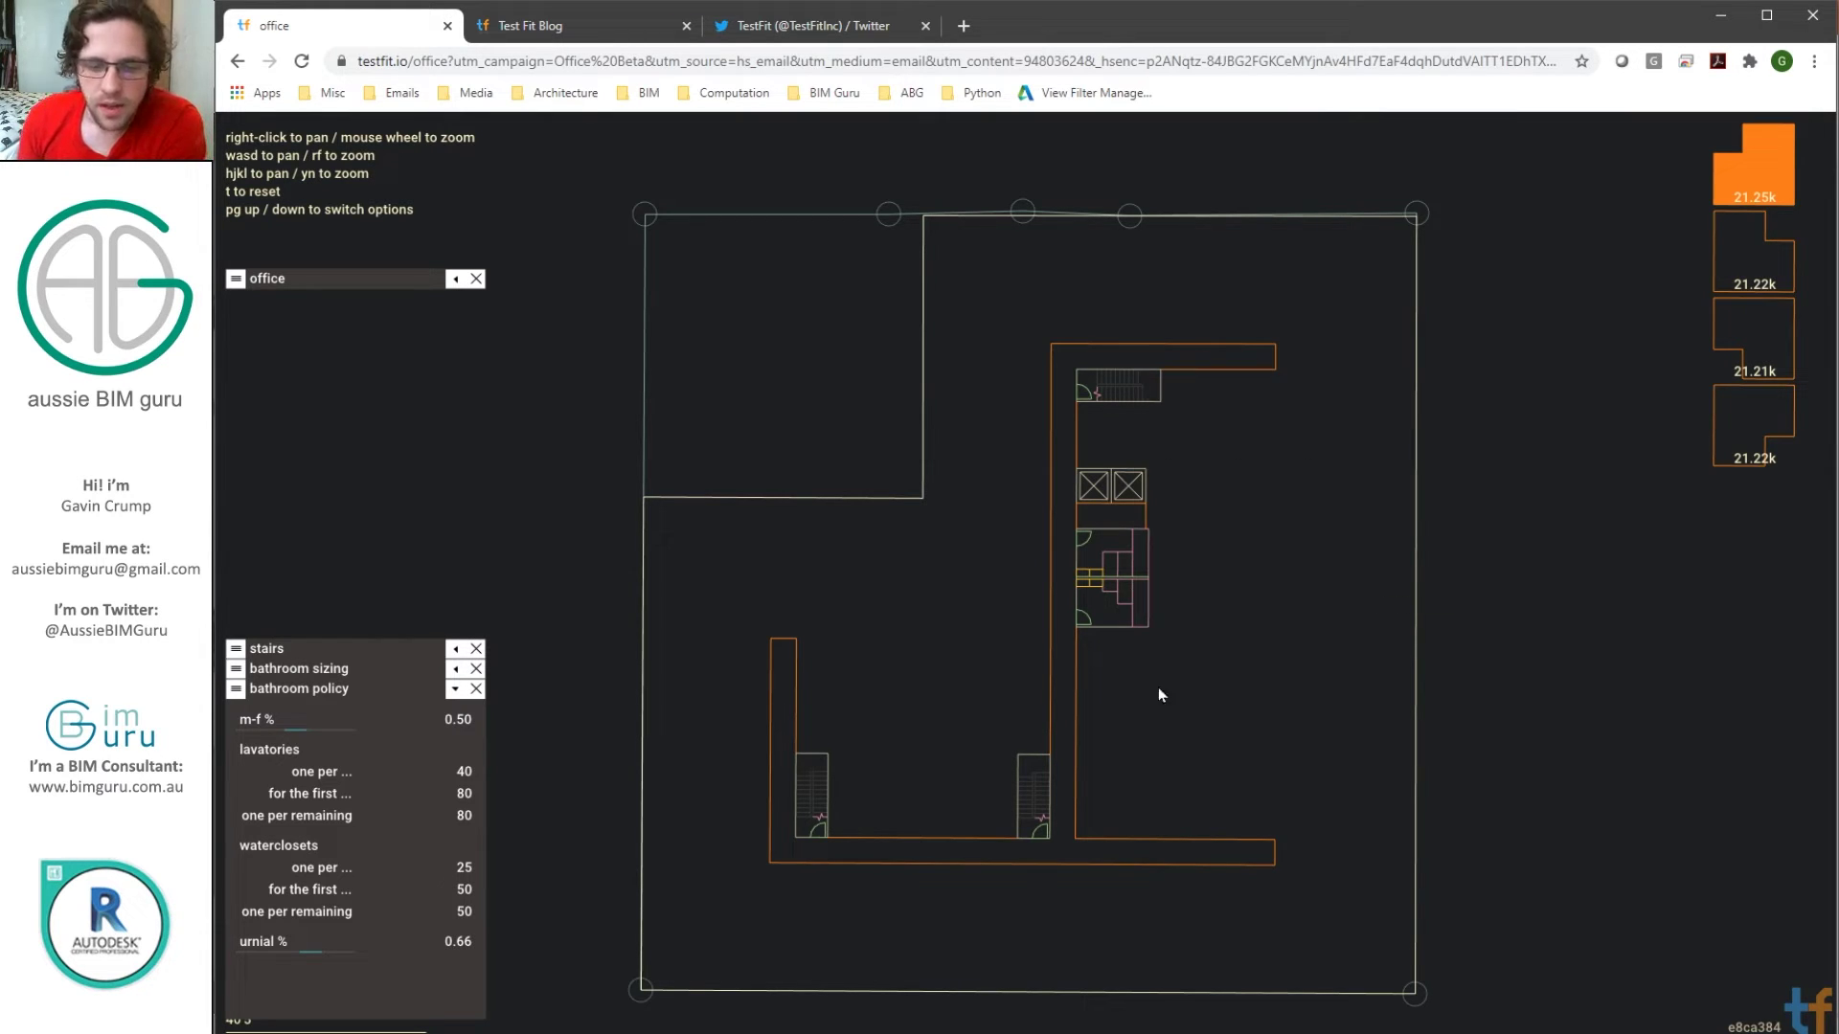
{"action": "scroll", "coordinate": [1142, 703], "scroll_direction": "up", "scroll_amount": 2}
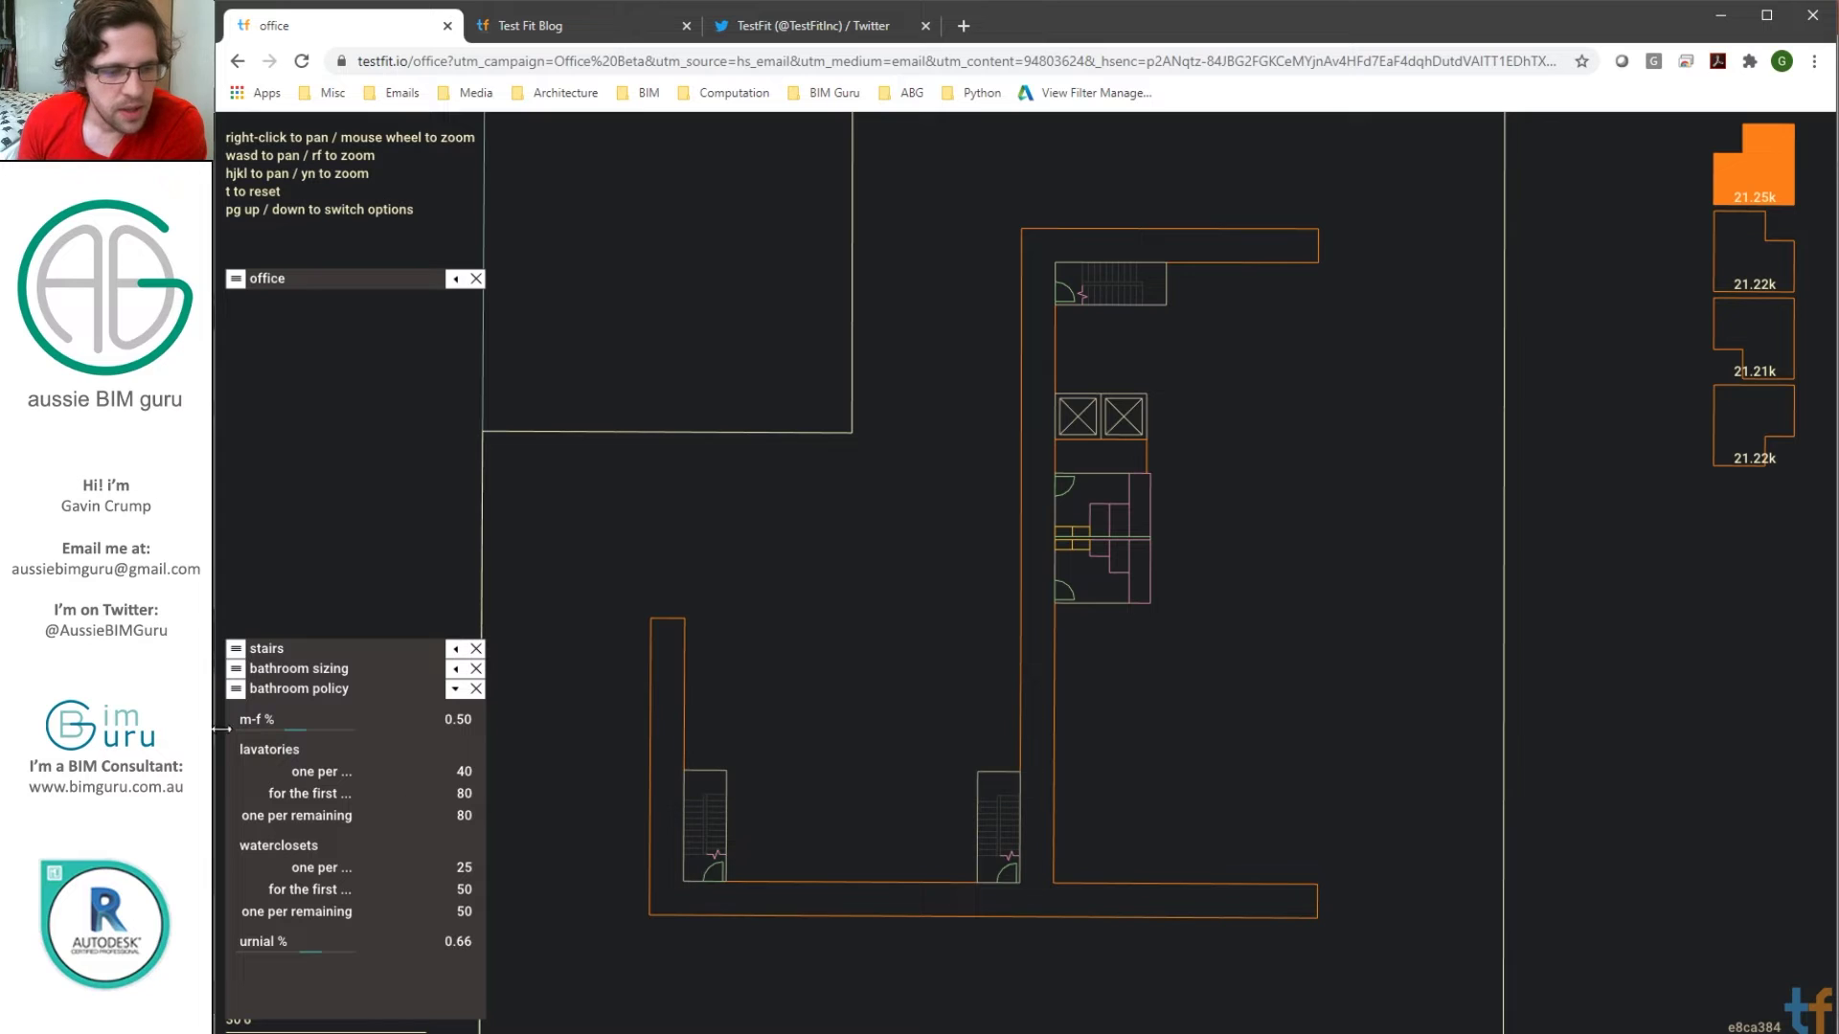
Step: Reopen the stair settings, inspect the max flight vertical value, and collapse the settings
{"action": "left_click", "coordinate": [456, 650]}
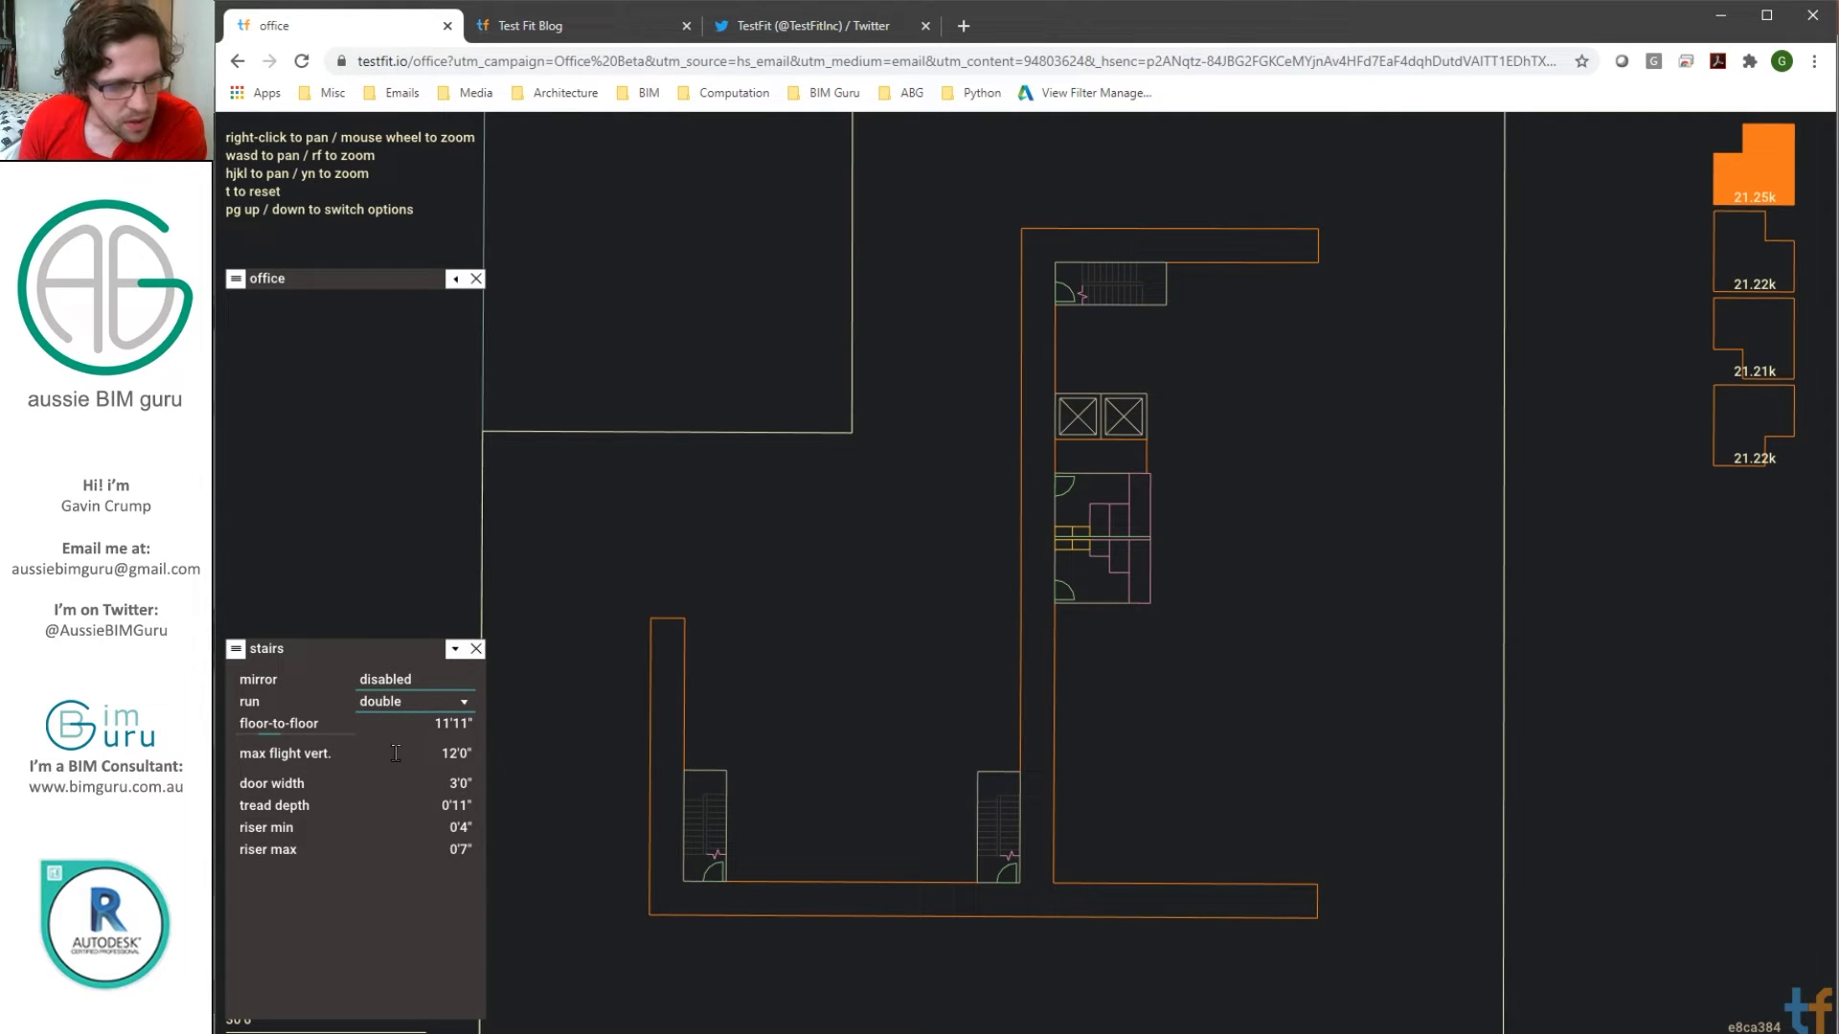
{"action": "left_click", "coordinate": [458, 753]}
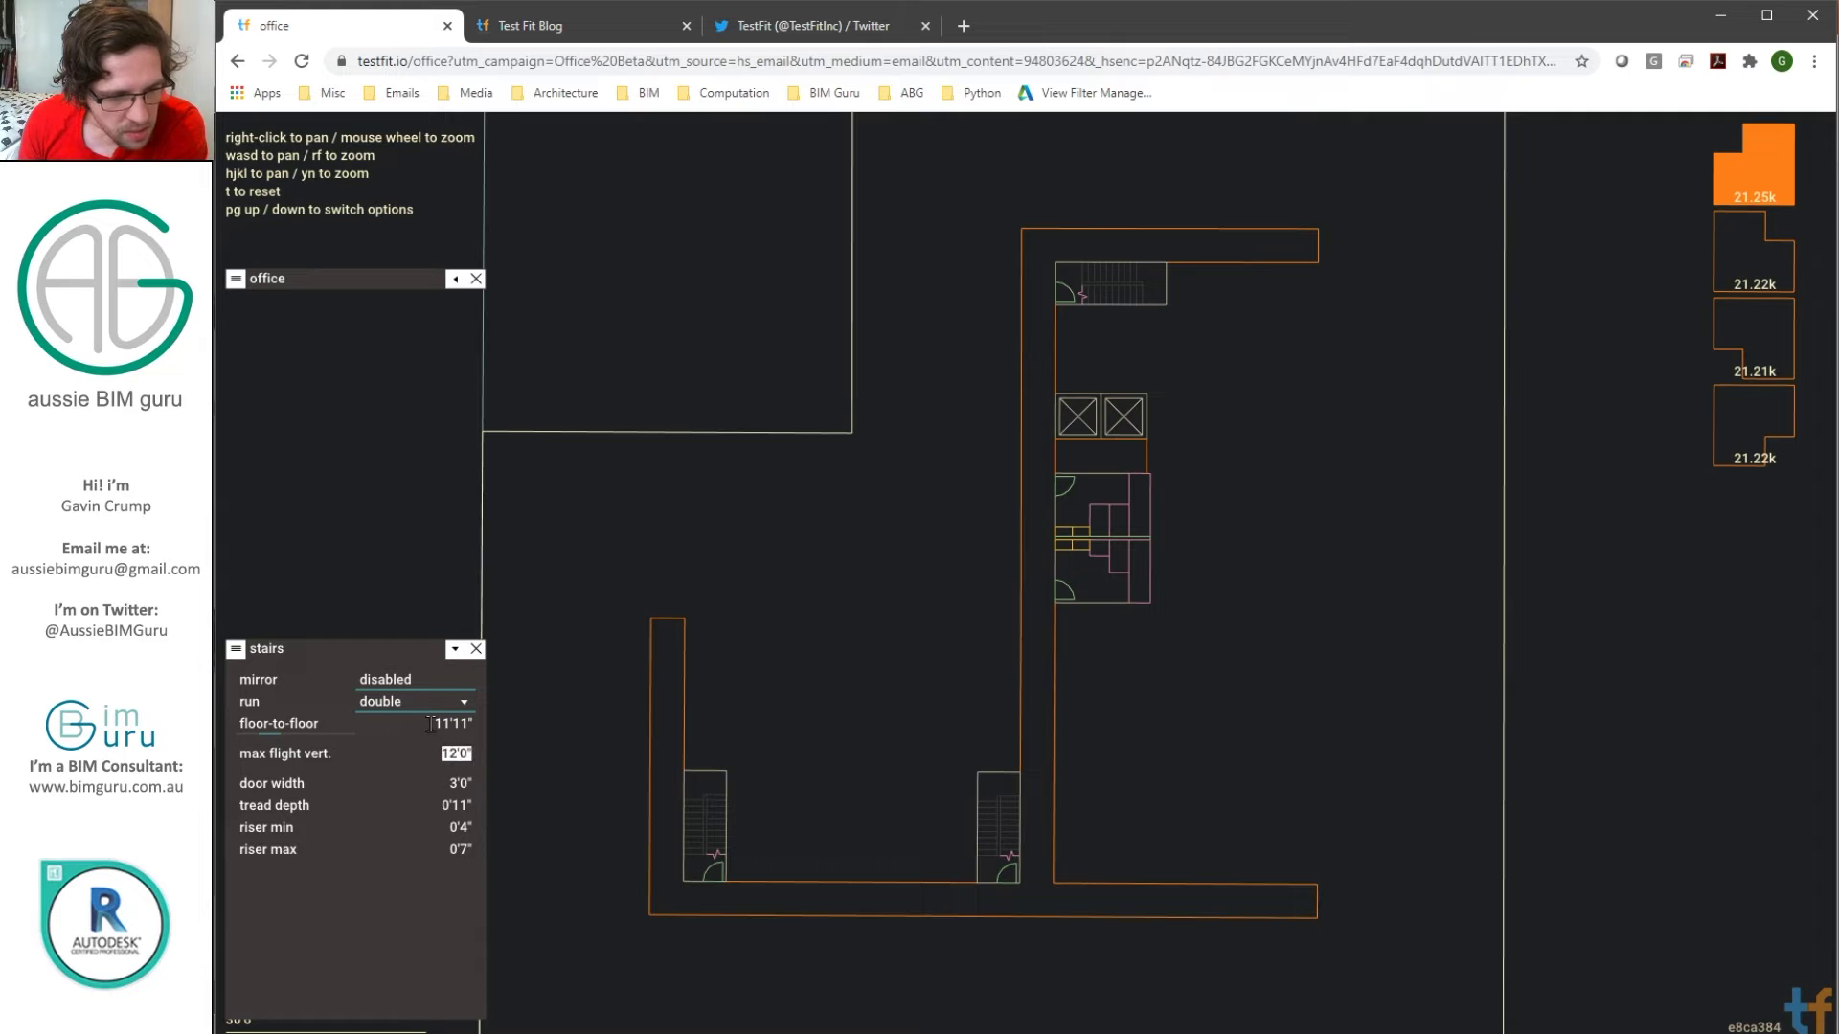
{"action": "left_click", "coordinate": [553, 576]}
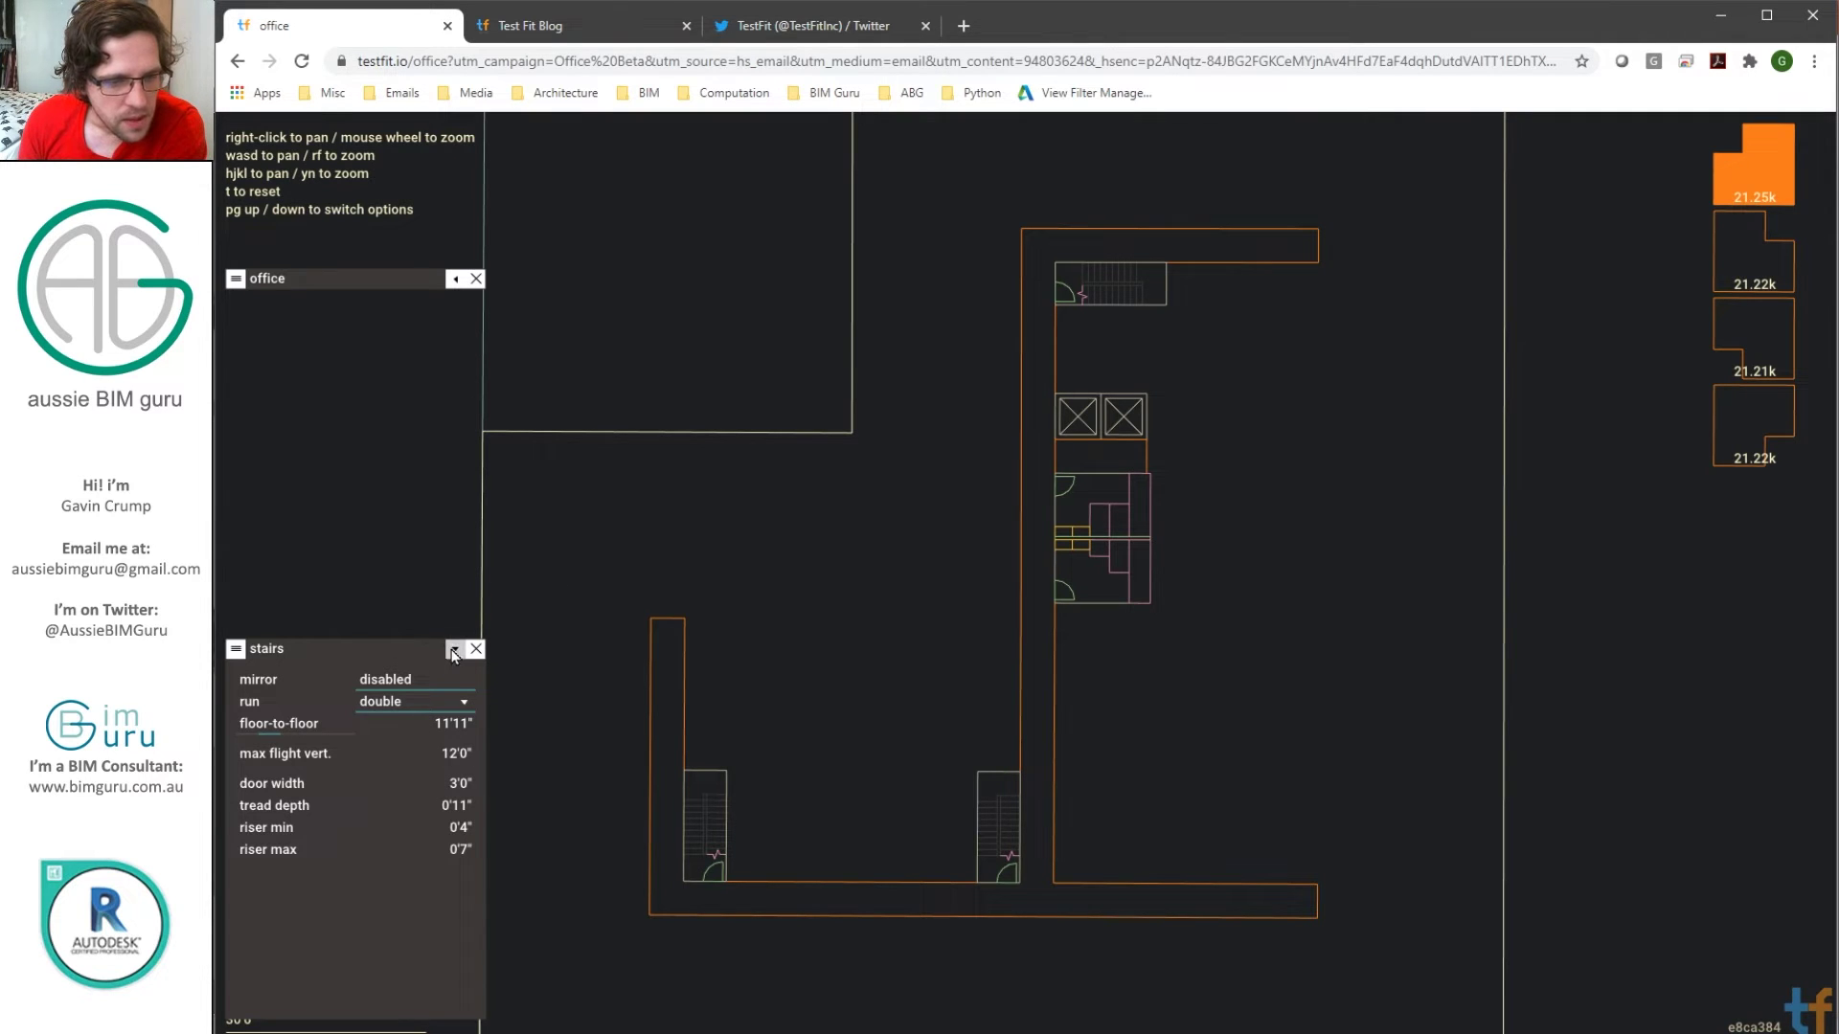
{"action": "left_click", "coordinate": [454, 652]}
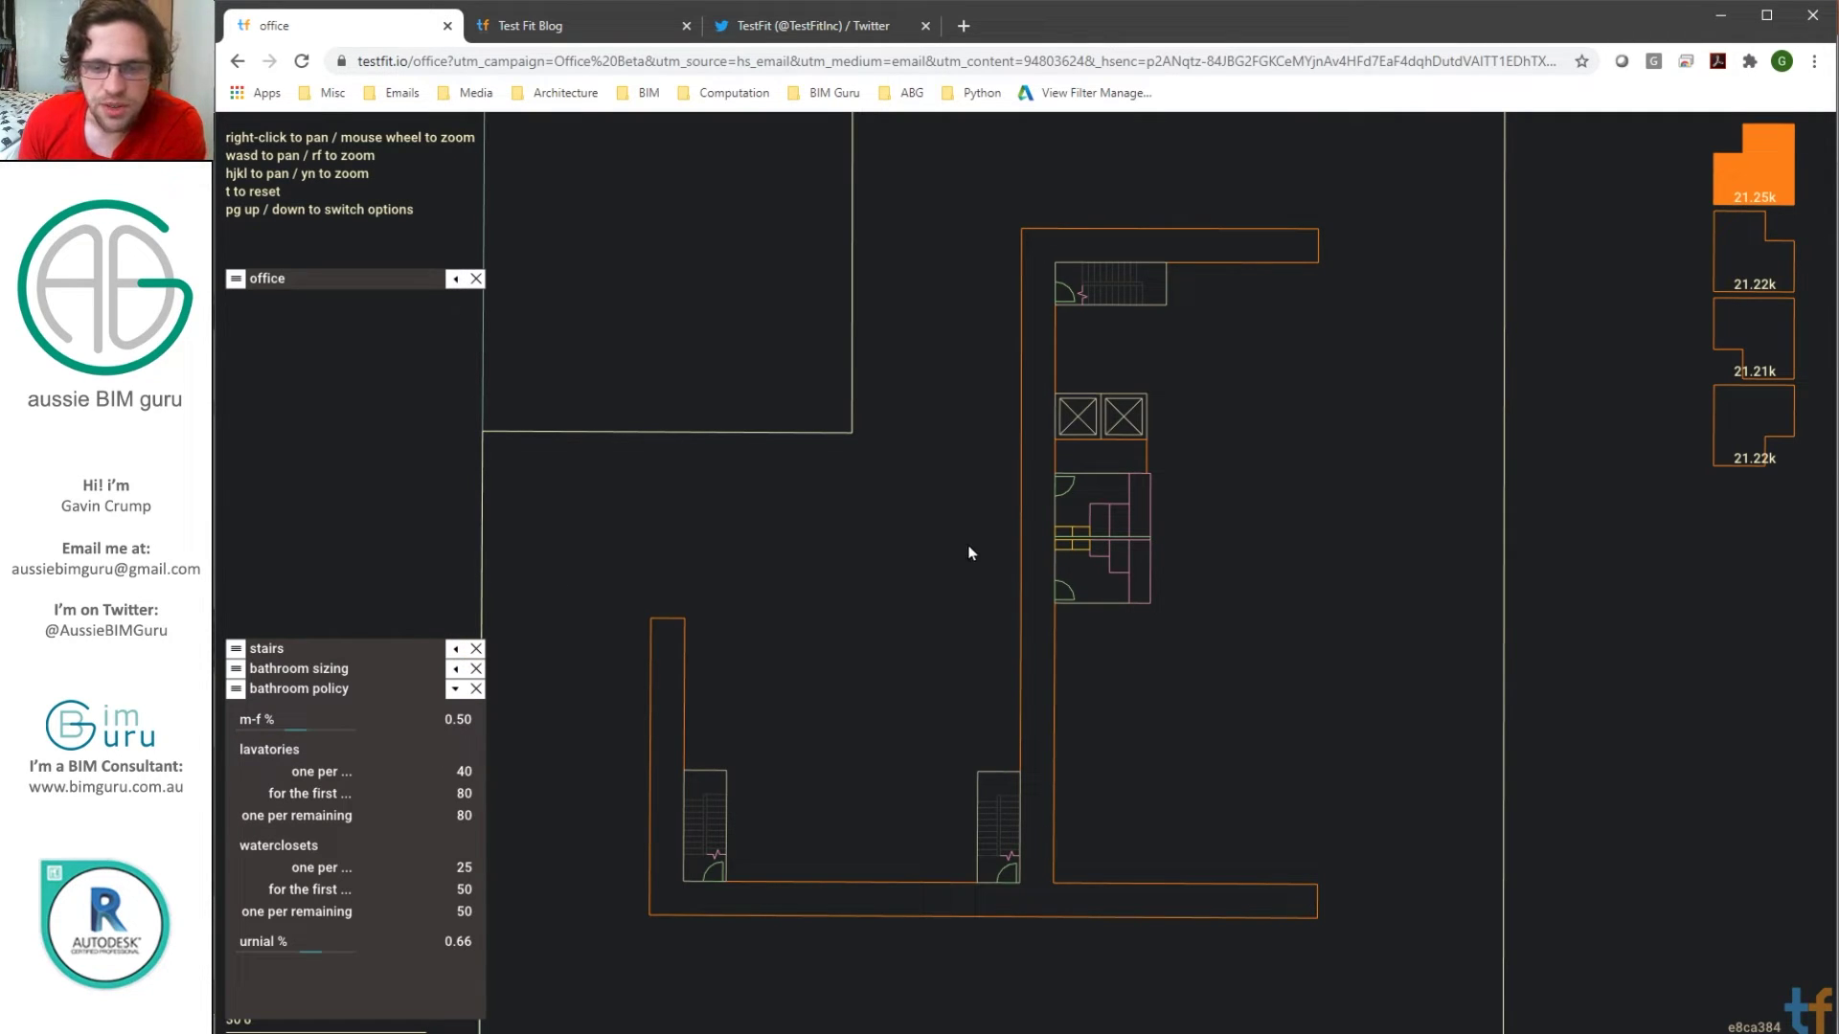
Step: Examine the whole floor plate and probe the highlighted zones around its corridor and core
{"action": "scroll", "coordinate": [969, 549], "scroll_direction": "down", "scroll_amount": 3}
{"action": "scroll", "coordinate": [970, 552], "scroll_direction": "down", "scroll_amount": 2}
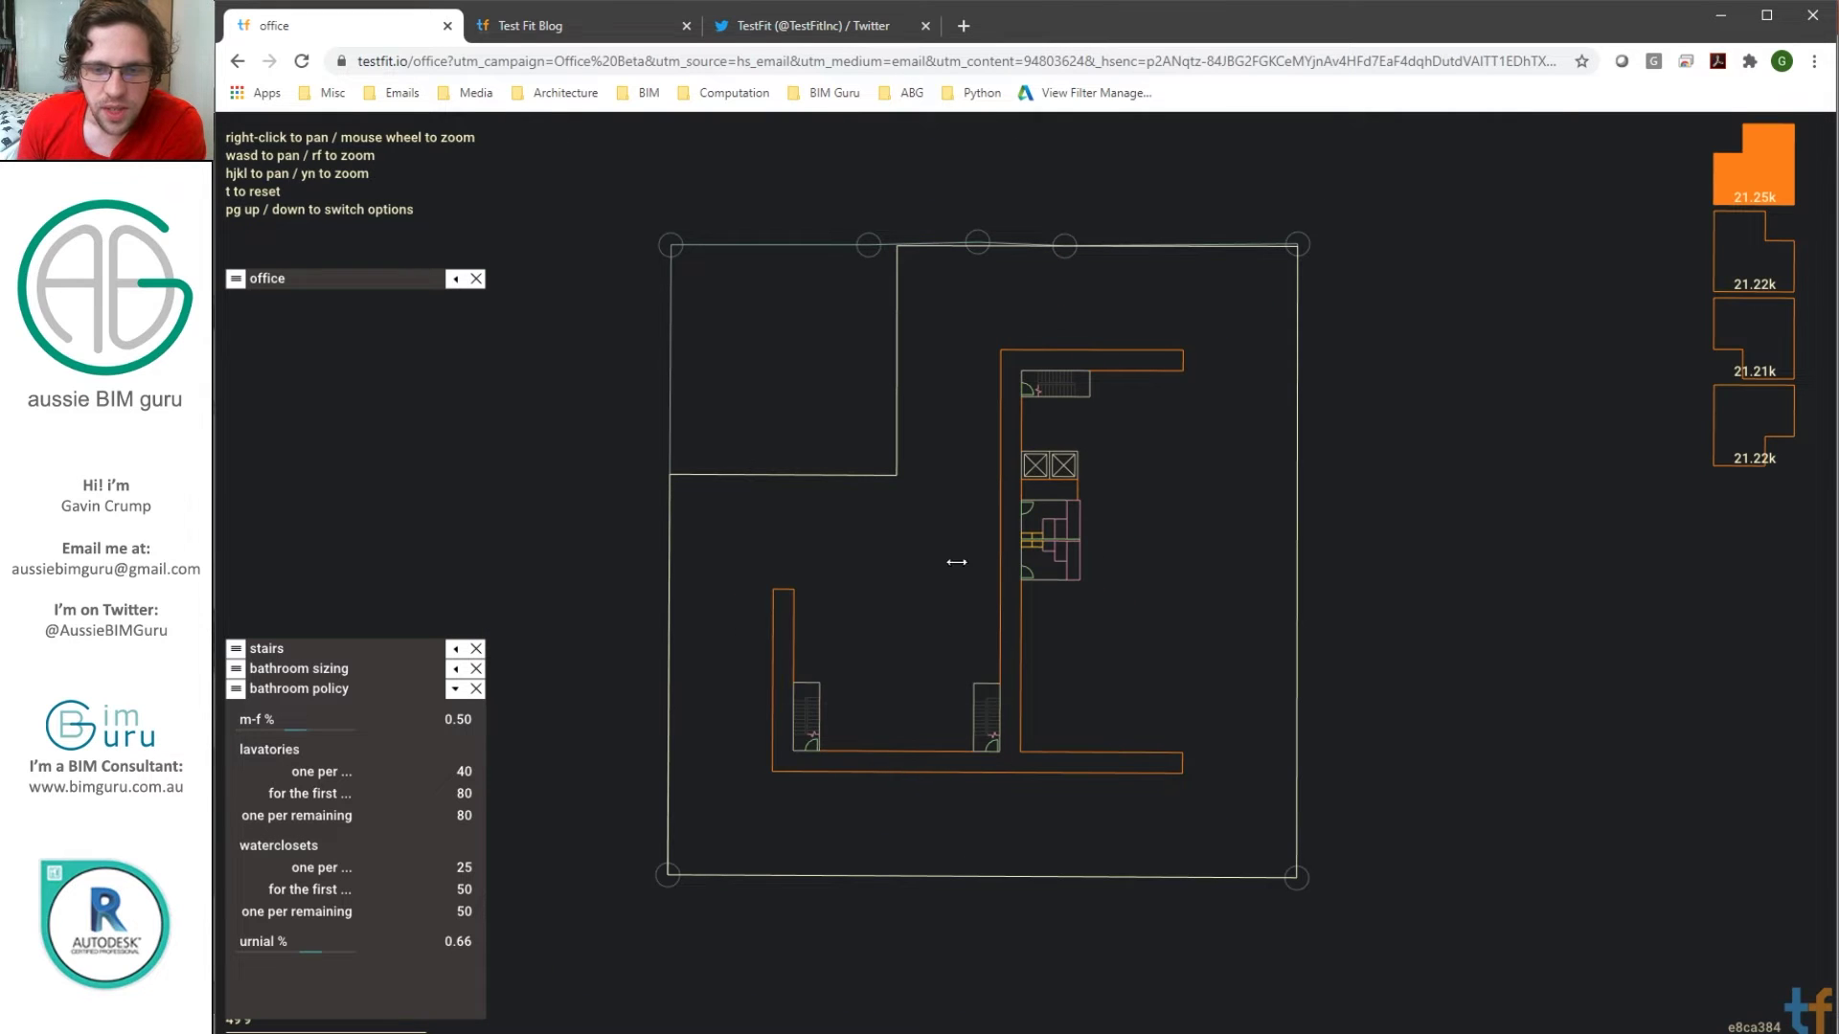
{"action": "left_click", "coordinate": [667, 594]}
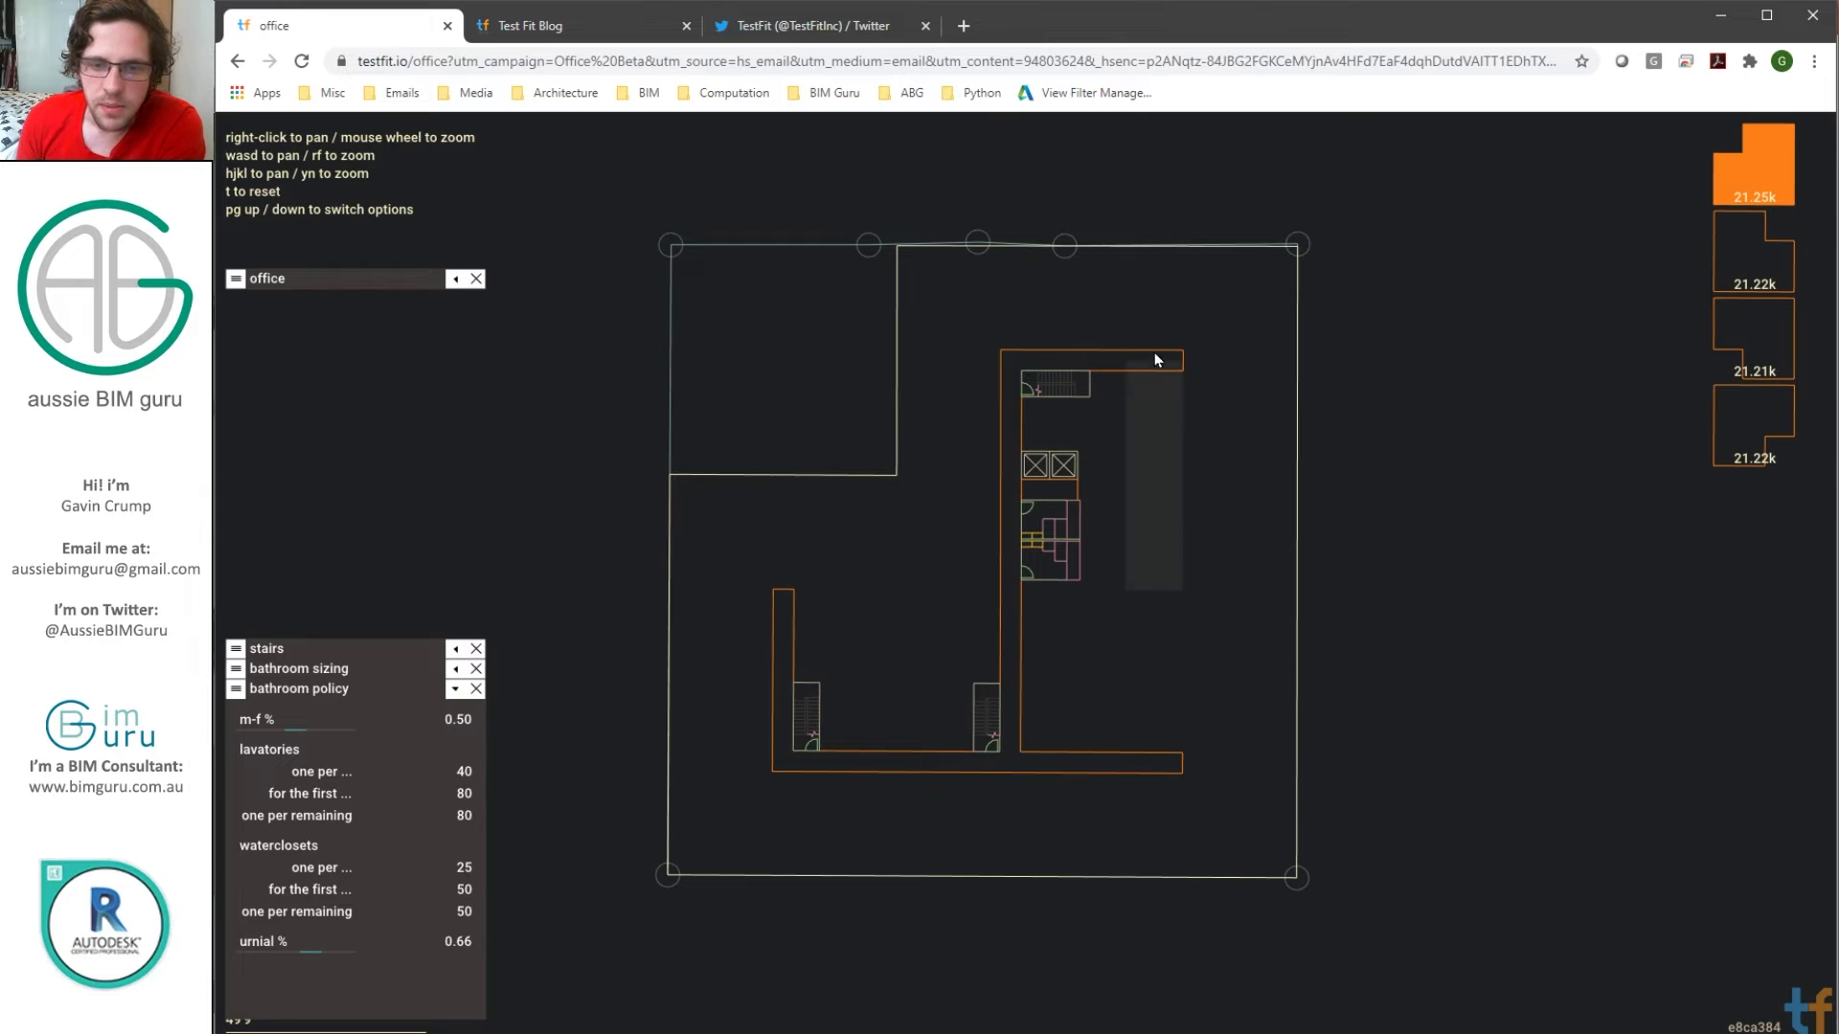
{"action": "scroll", "coordinate": [1153, 364], "scroll_direction": "up", "scroll_amount": 2}
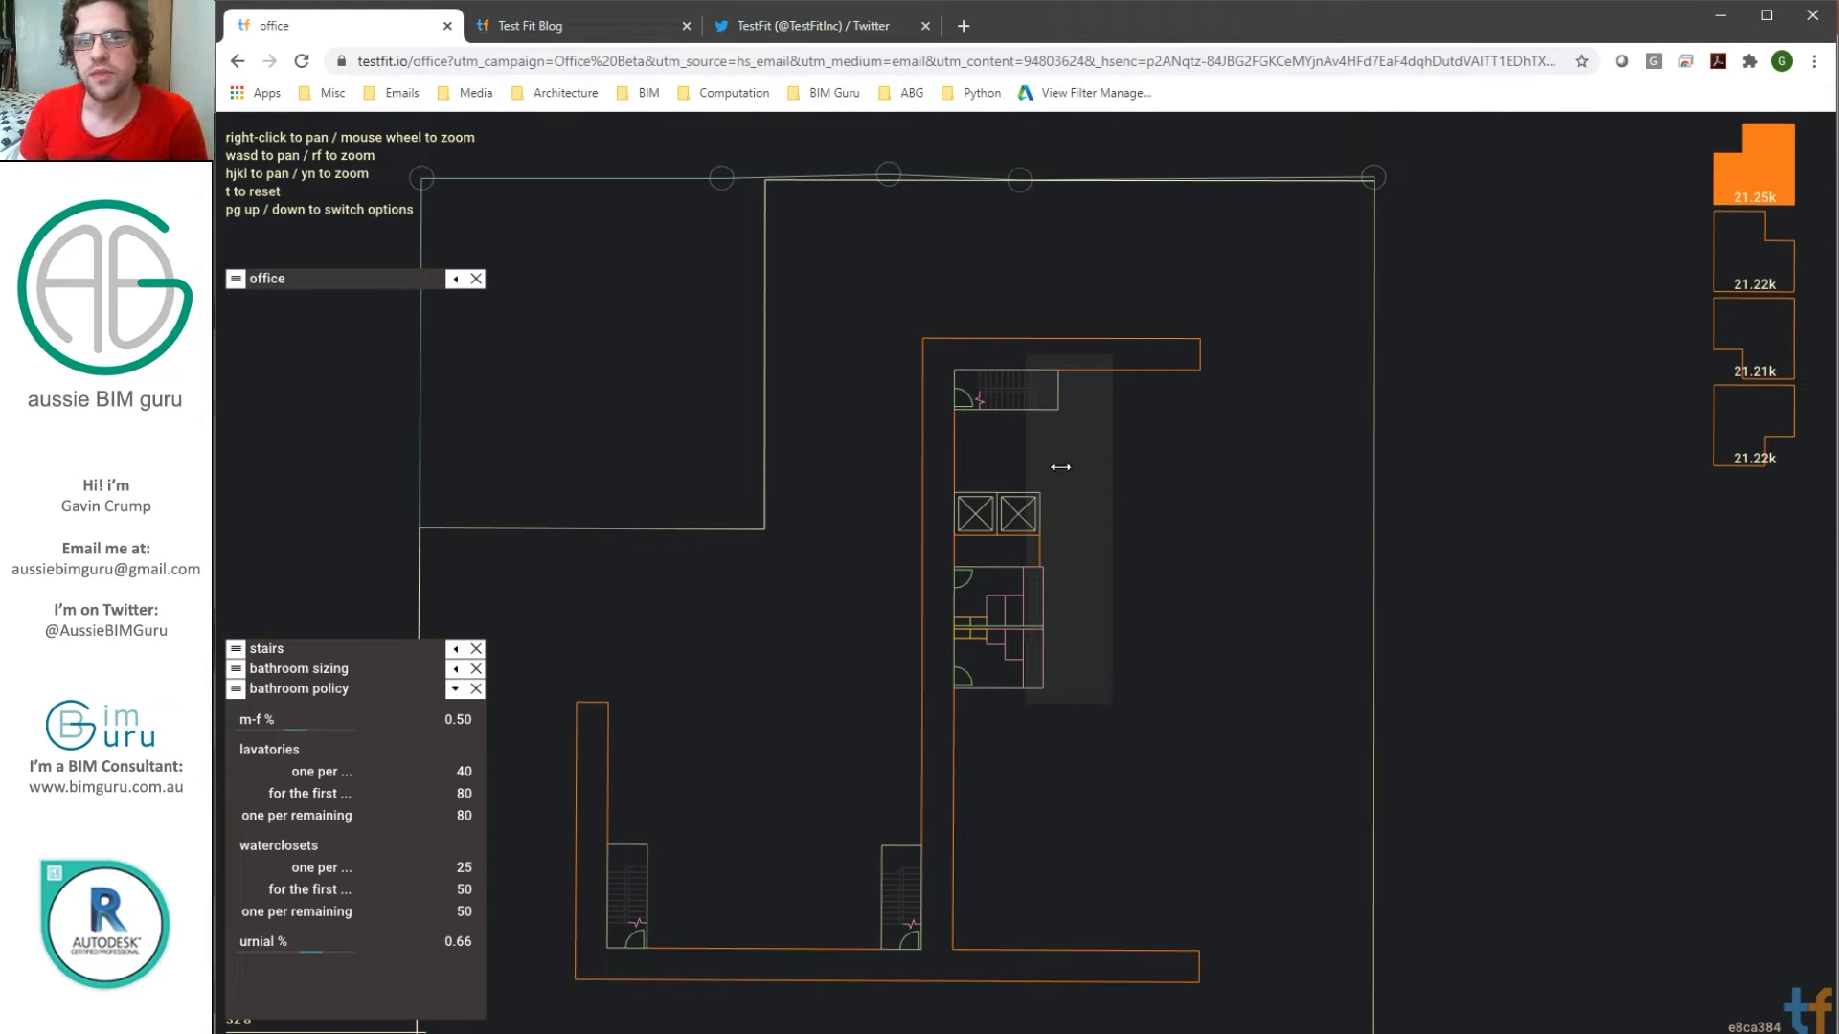
{"action": "left_click_drag", "start_coordinate": [1060, 466], "coordinate": [974, 467]}
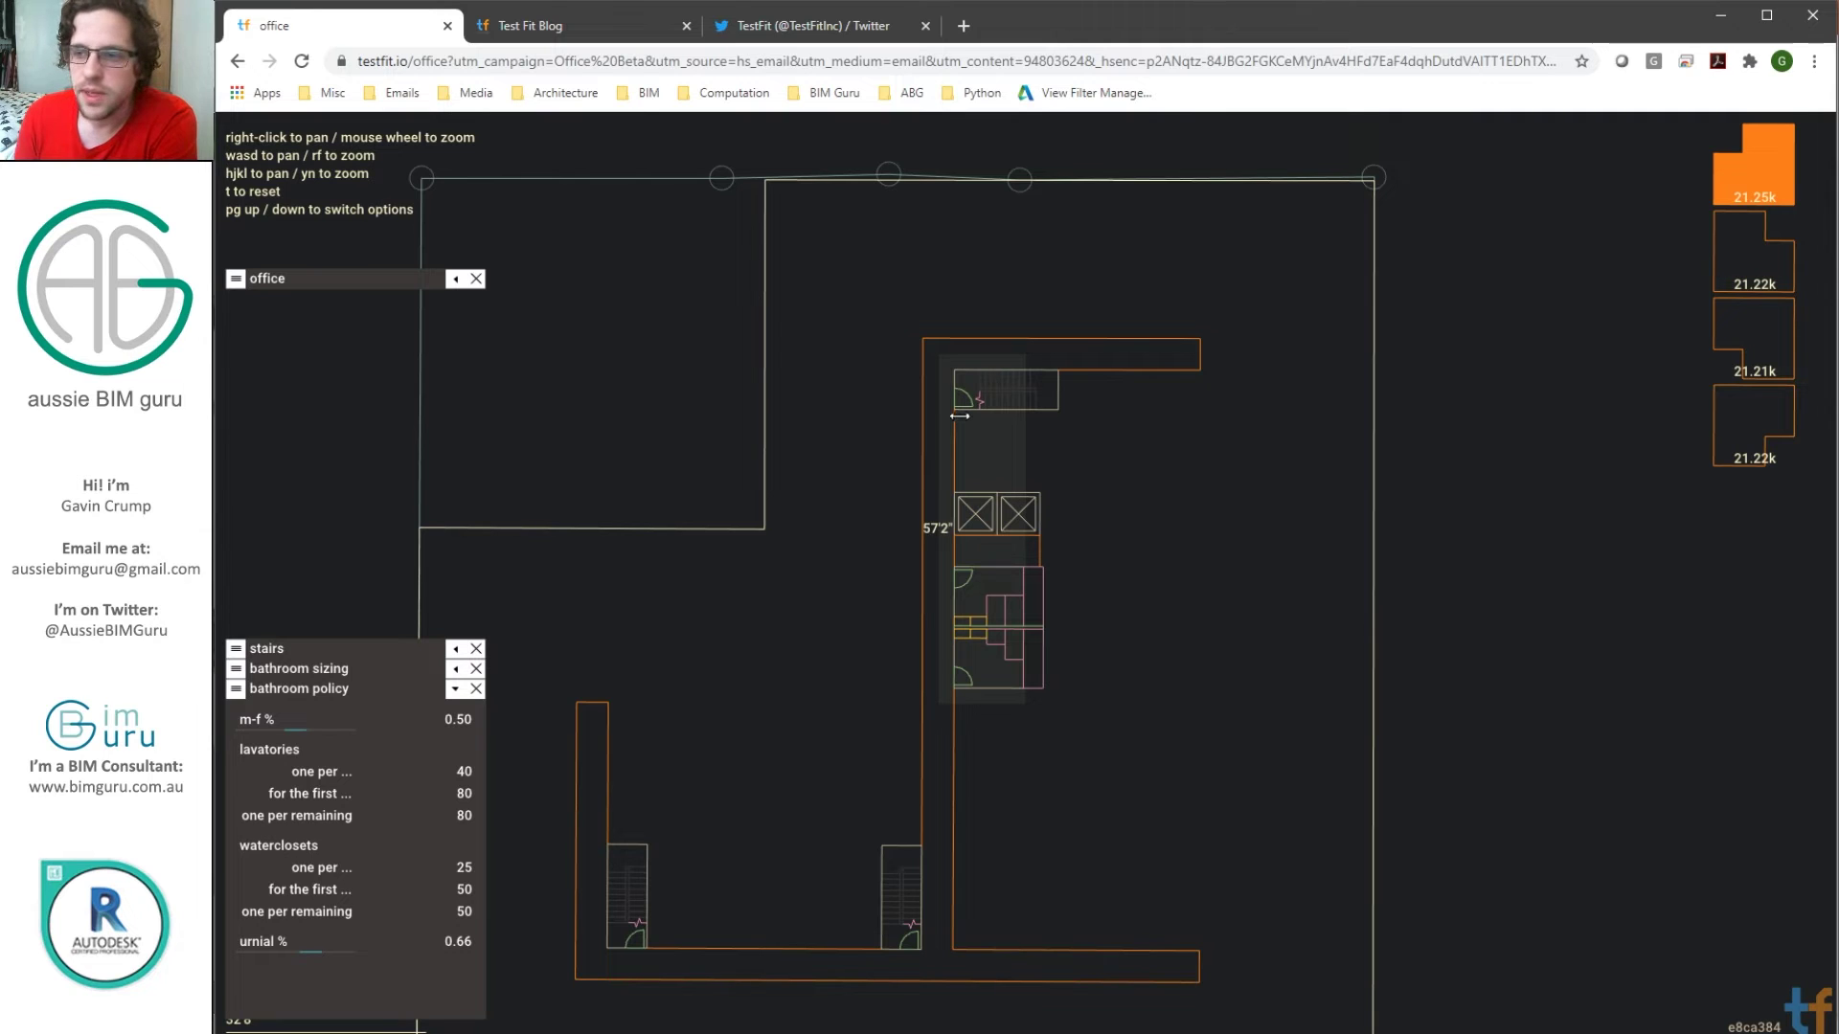
Step: Flip through the alternative floor plate options and settle on the fourth one
{"action": "left_click", "coordinate": [1747, 230]}
{"action": "left_click", "coordinate": [1776, 320]}
{"action": "left_click", "coordinate": [1761, 428]}
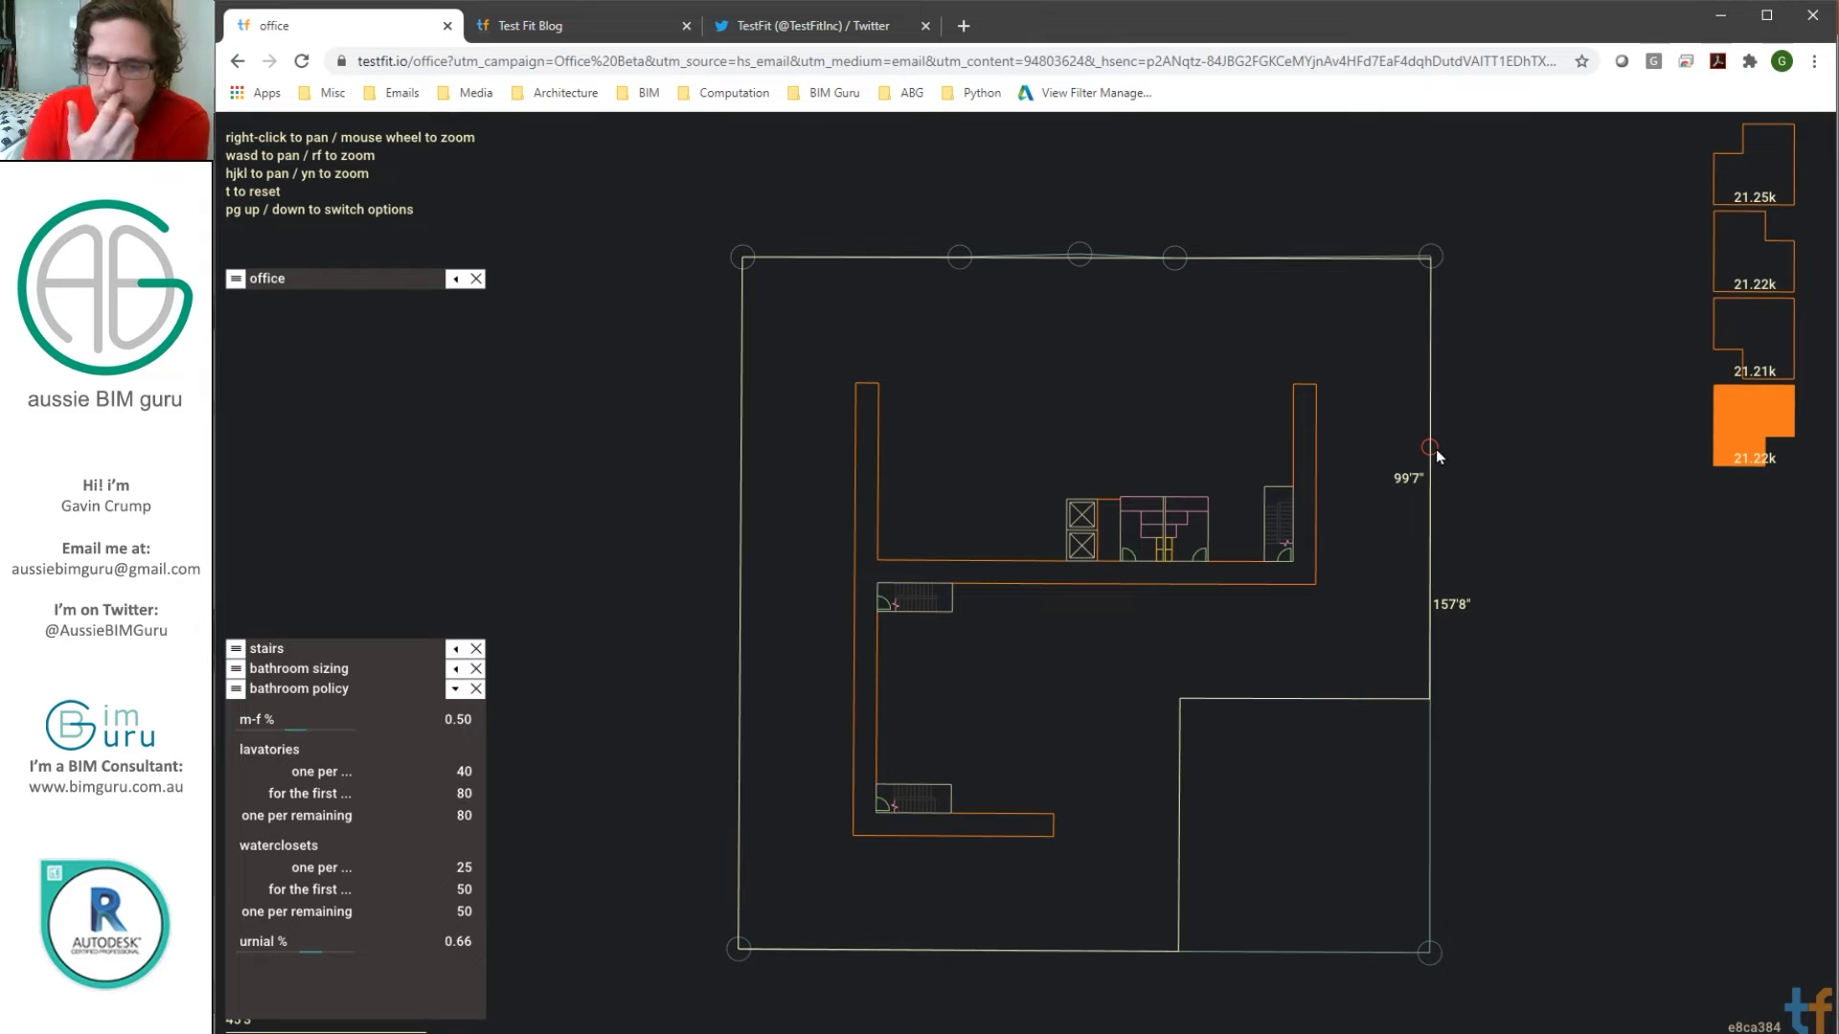
Step: Try corridor routes on the floor plate: reroute the cross corridor along the north, shift the core corridor inward, and toggle the western corridor
{"action": "left_click", "coordinate": [1150, 466]}
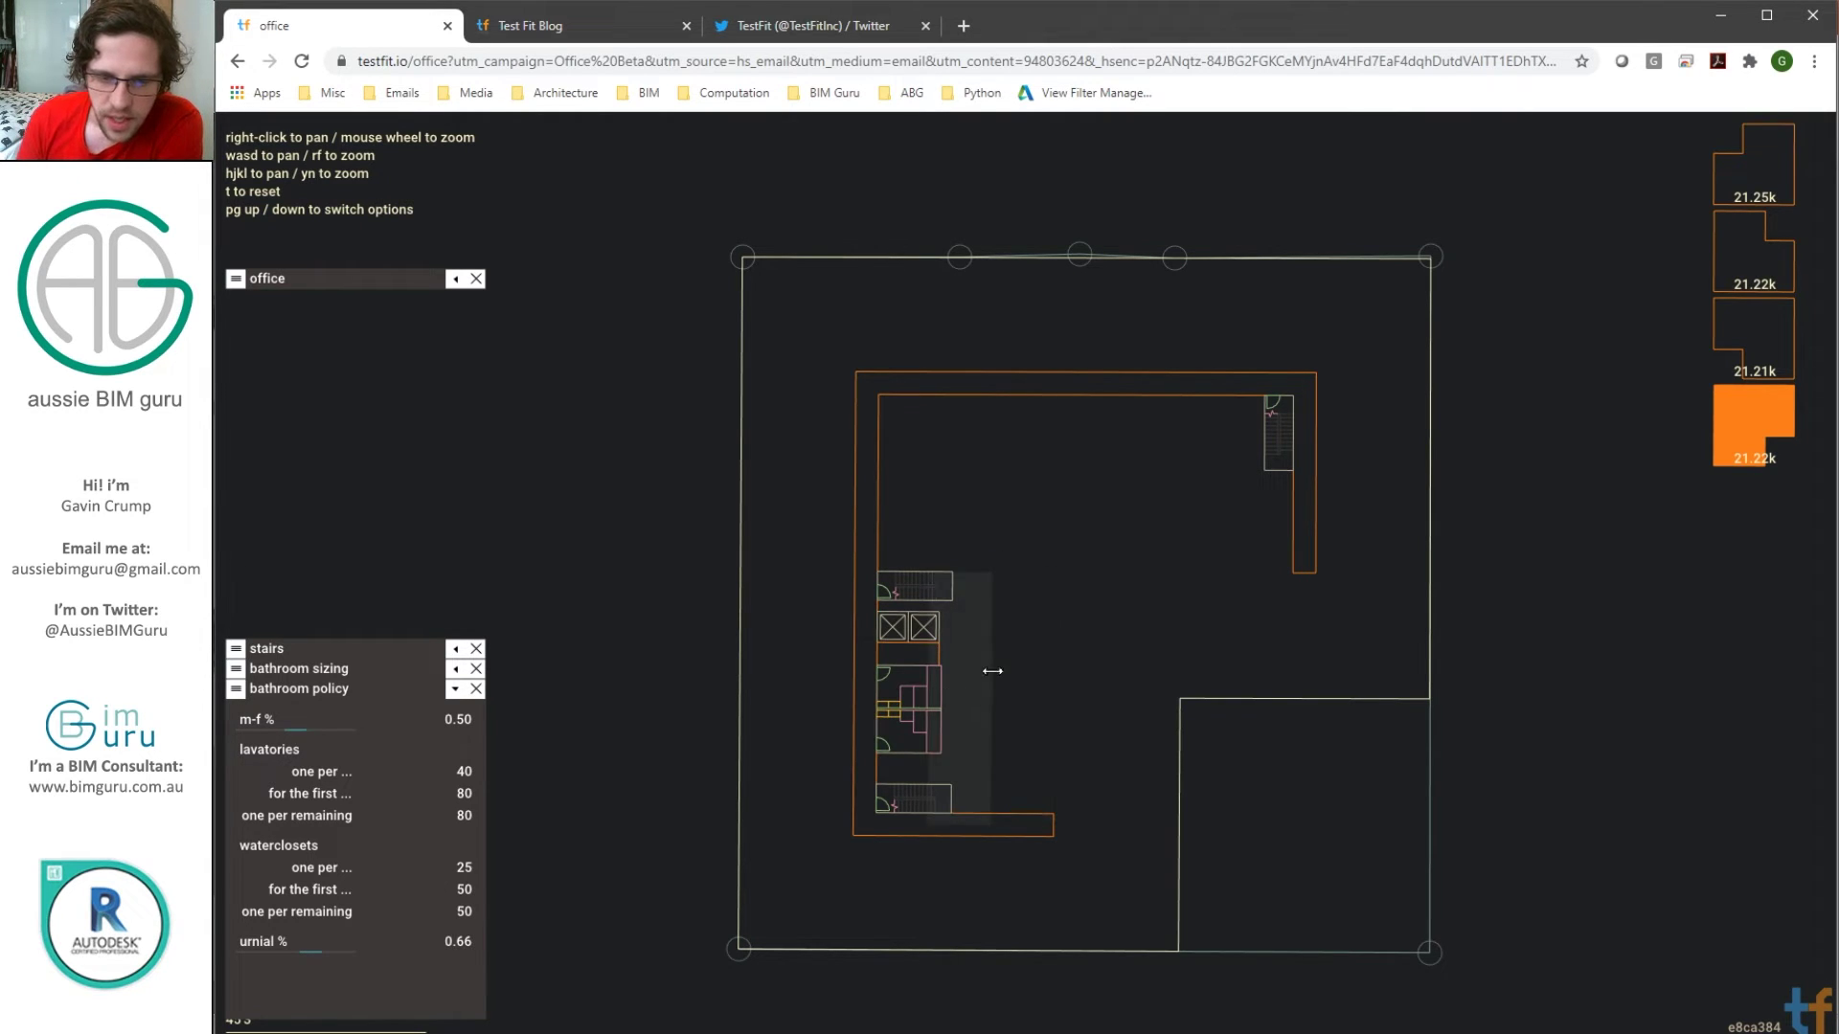
{"action": "left_click", "coordinate": [992, 670]}
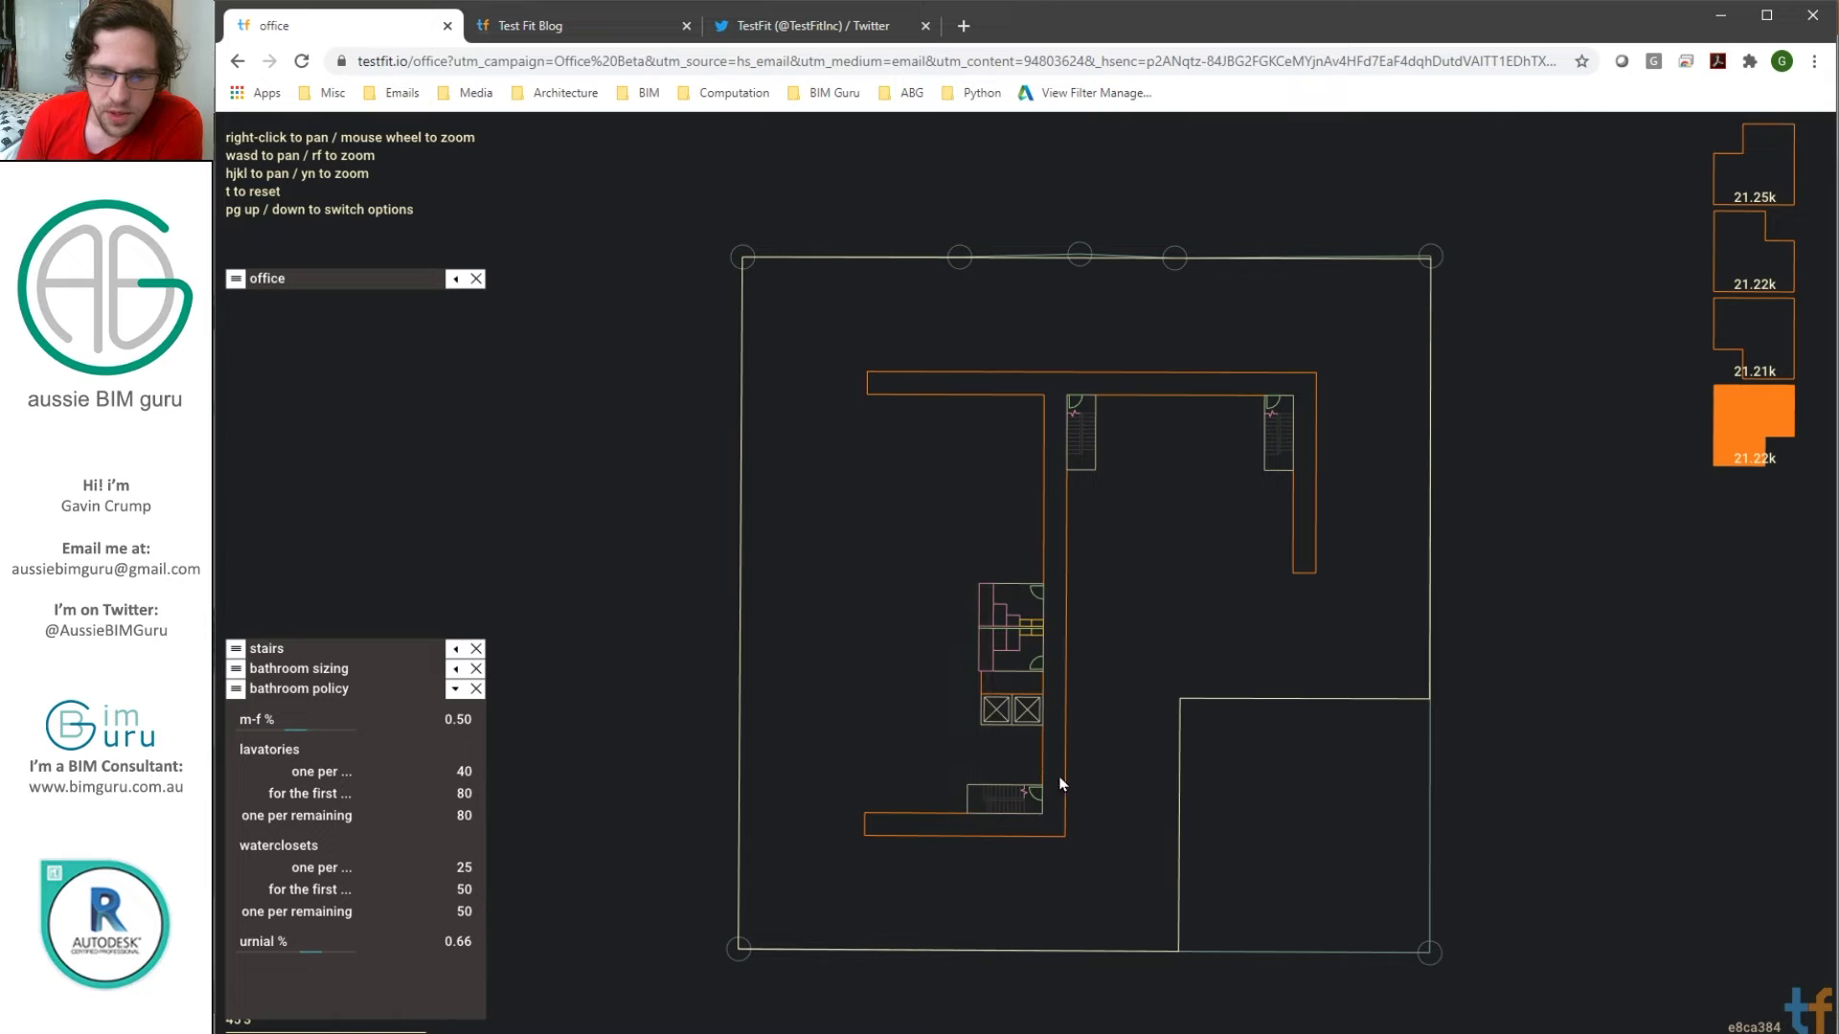
{"action": "left_click", "coordinate": [917, 618]}
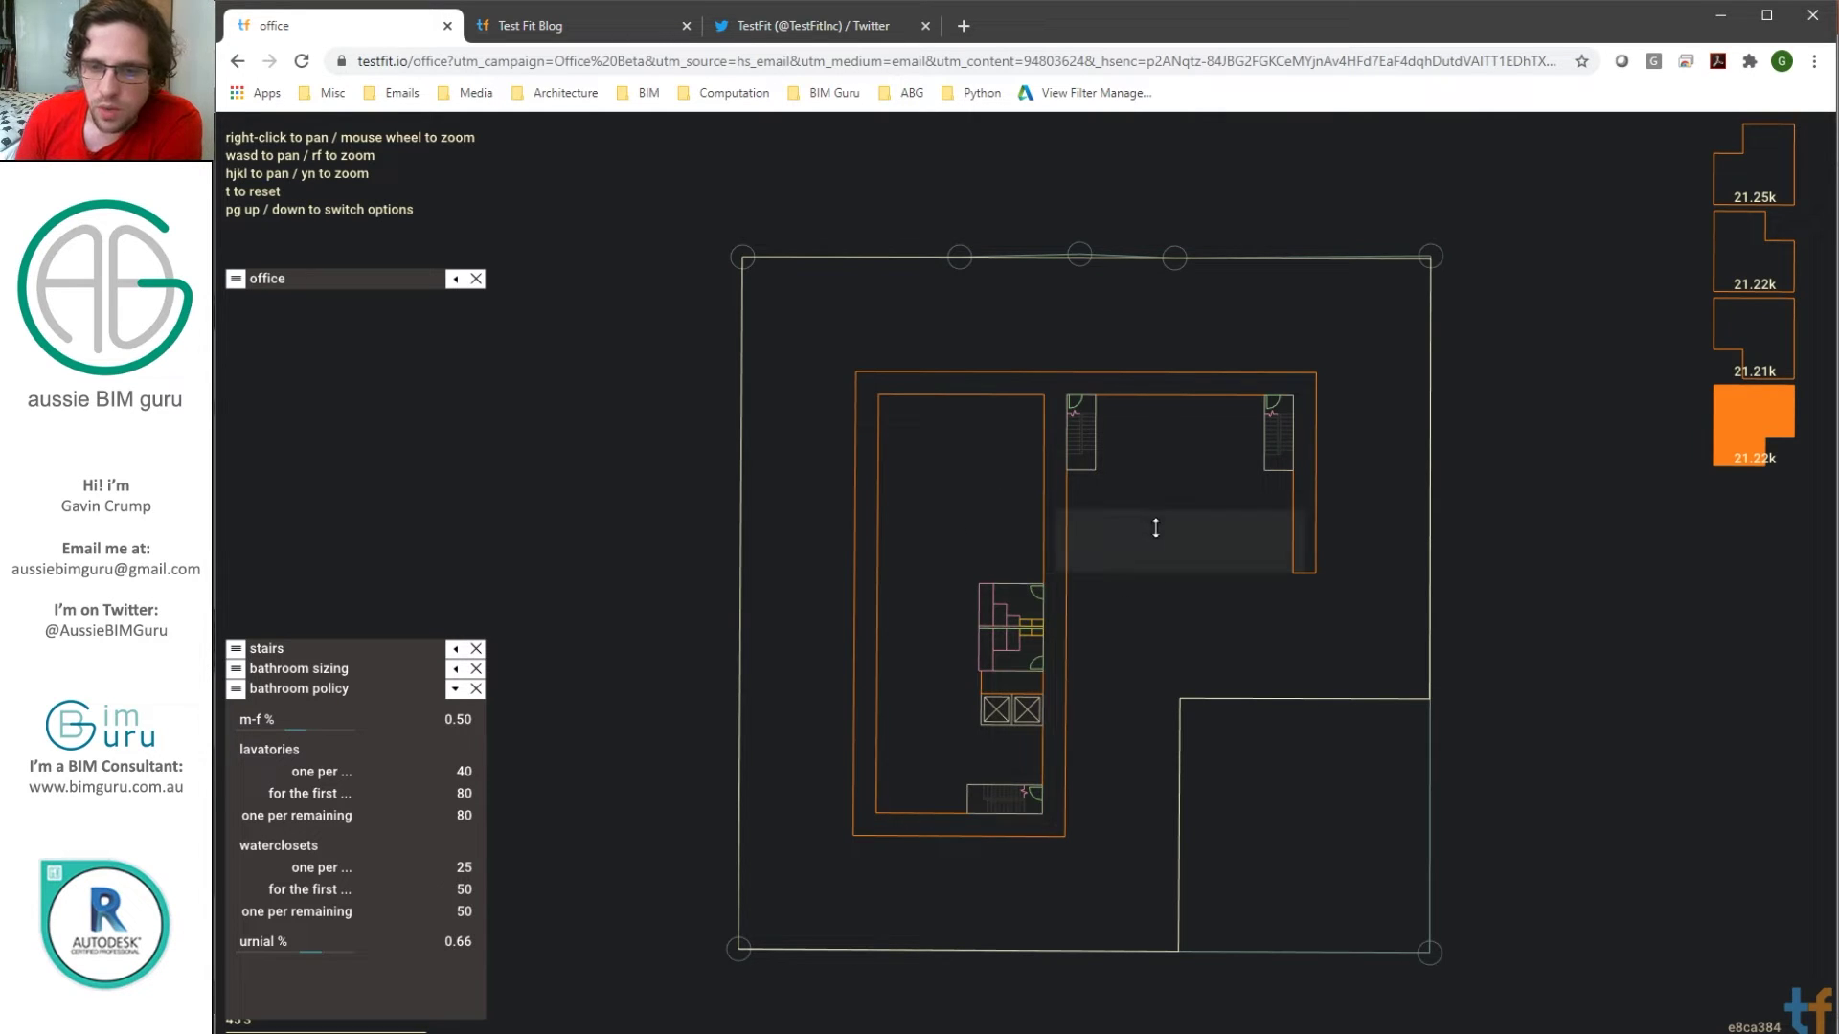
{"action": "left_click", "coordinate": [1154, 563]}
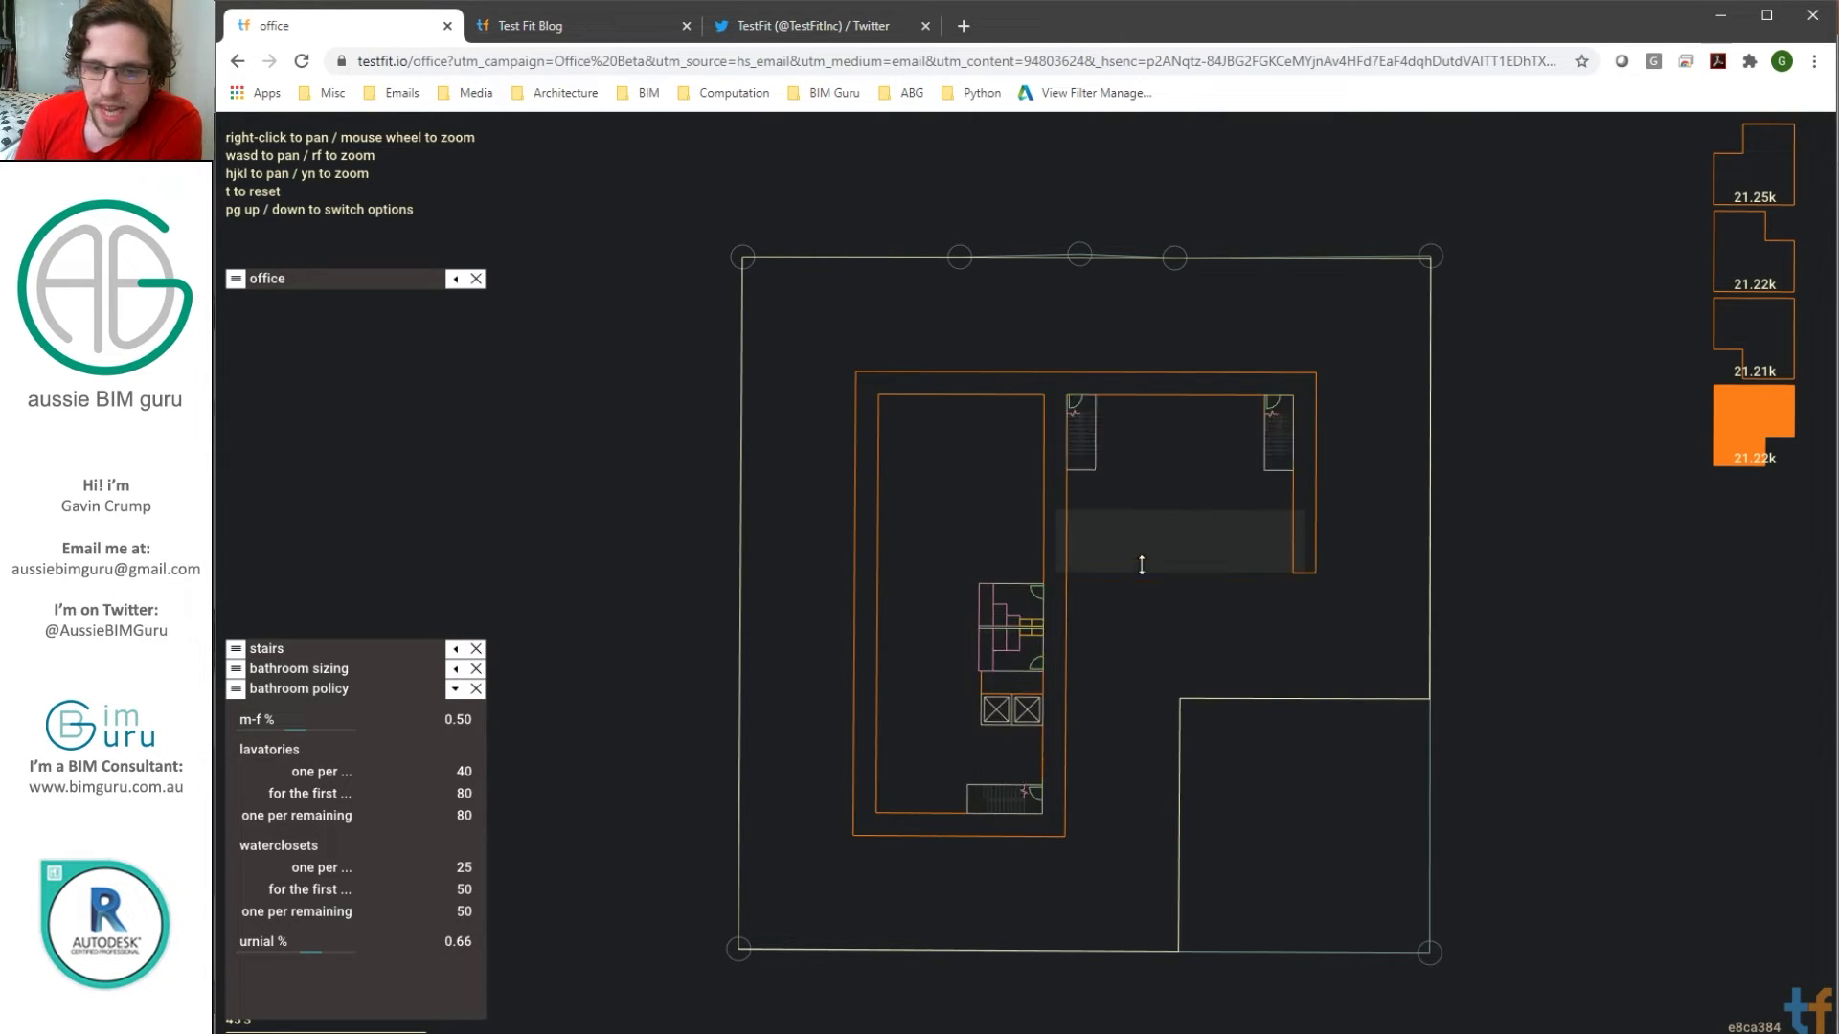
{"action": "left_click", "coordinate": [868, 643]}
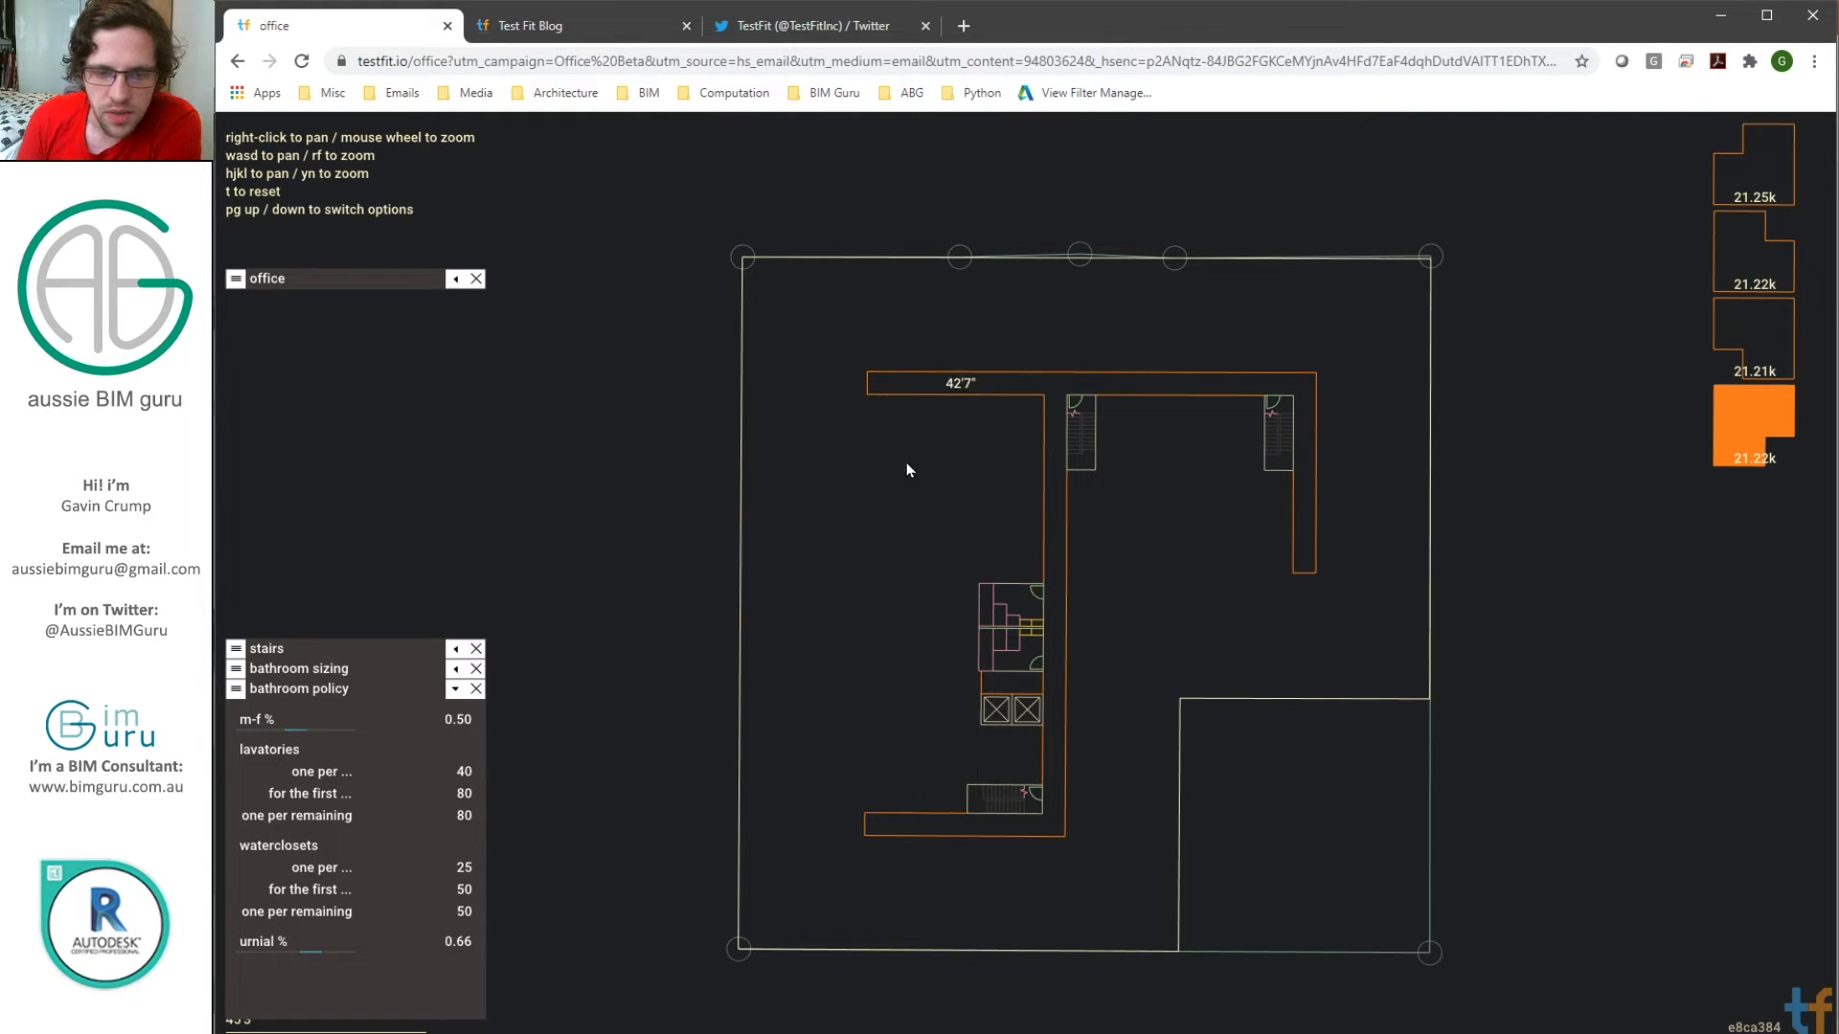
Step: Close the corridor loop around the west wing, and try a second loop around the northeast wing before reopening it
{"action": "left_click", "coordinate": [941, 612]}
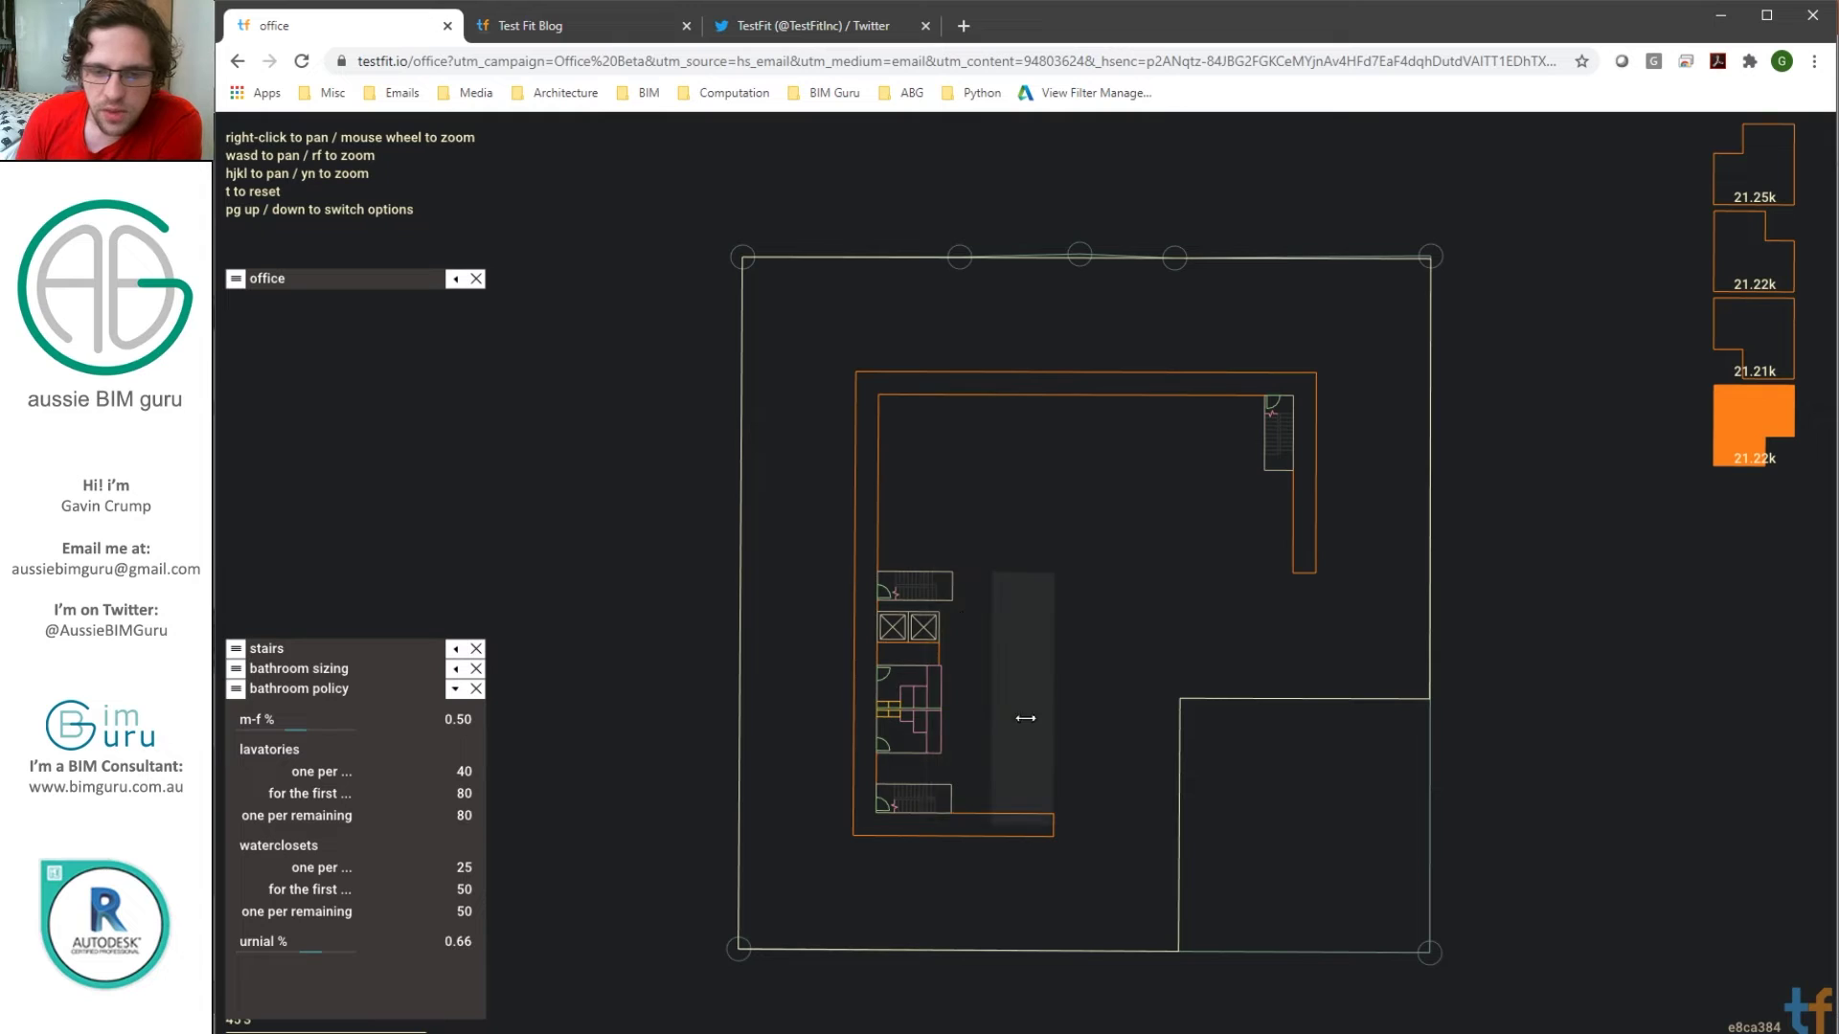
{"action": "left_click", "coordinate": [1034, 699]}
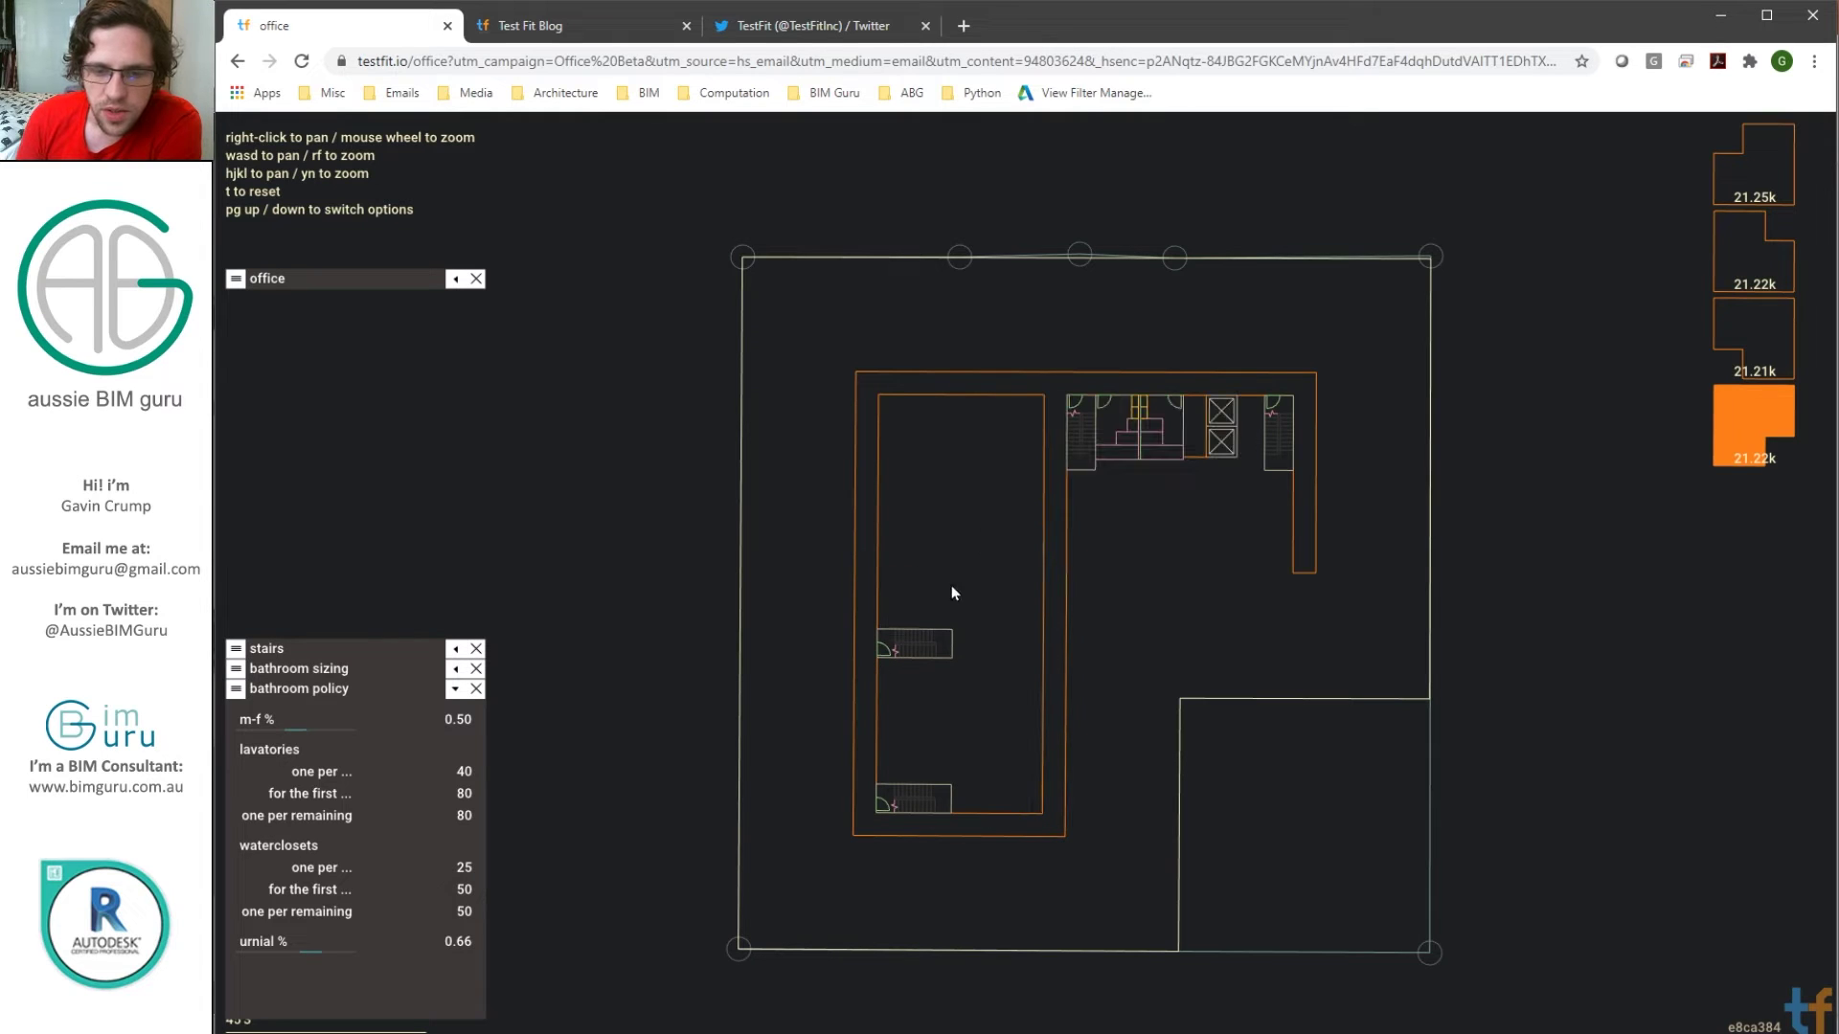
{"action": "left_click", "coordinate": [1167, 541]}
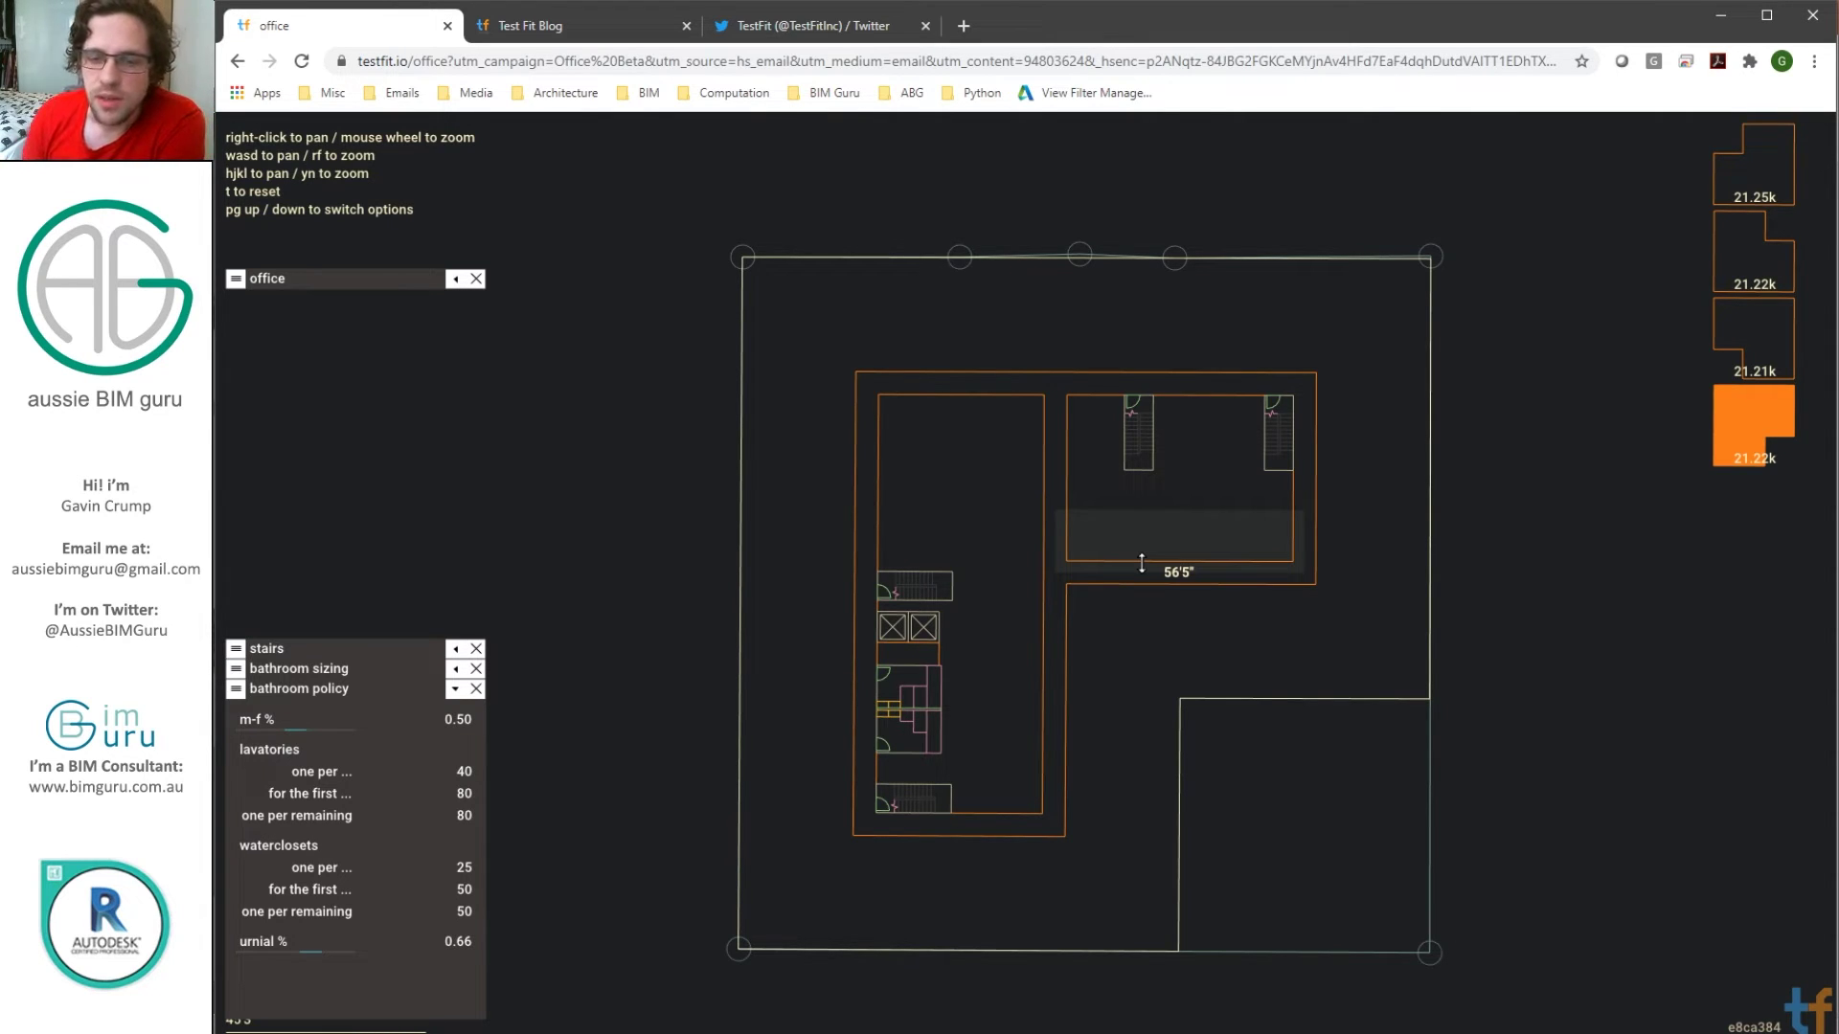
{"action": "left_click_drag", "start_coordinate": [1165, 561], "coordinate": [1190, 532]}
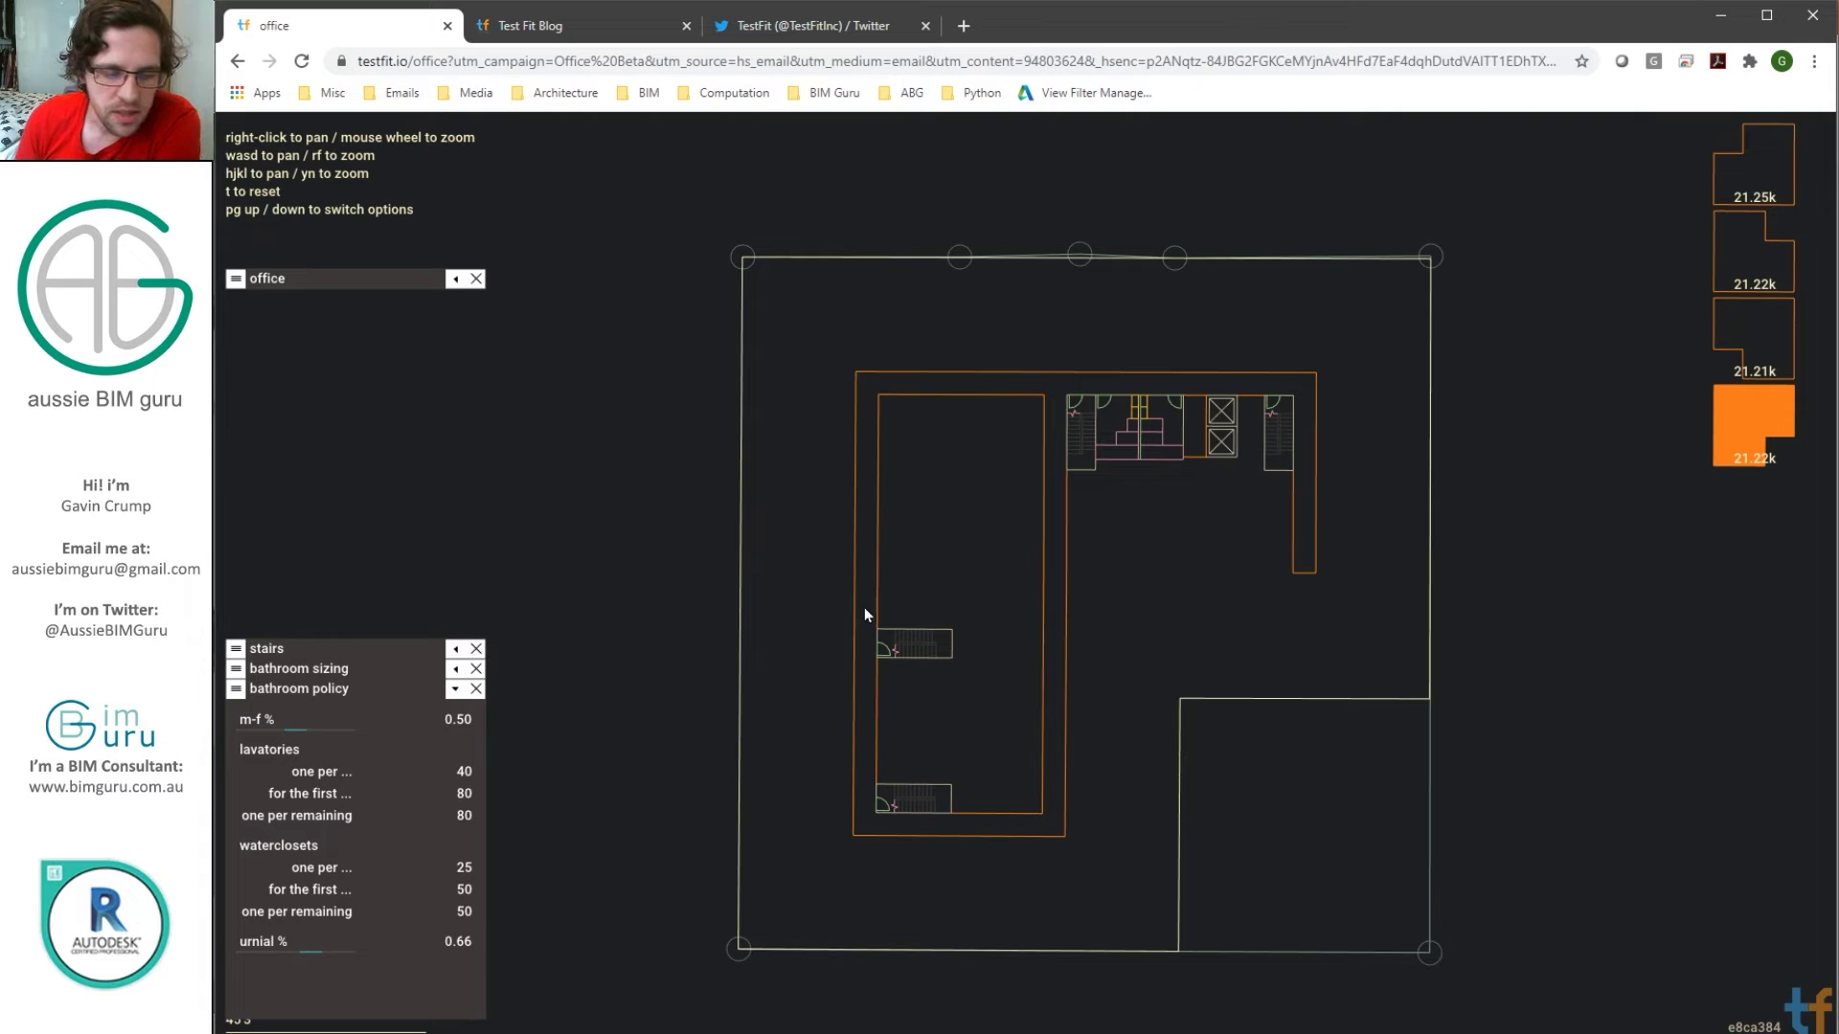
Step: Switch to the PowerPoint Presentation PDF in Adobe Acrobat and advance to the First Impressions slide
{"action": "mouse_move", "coordinate": [672, 1033]}
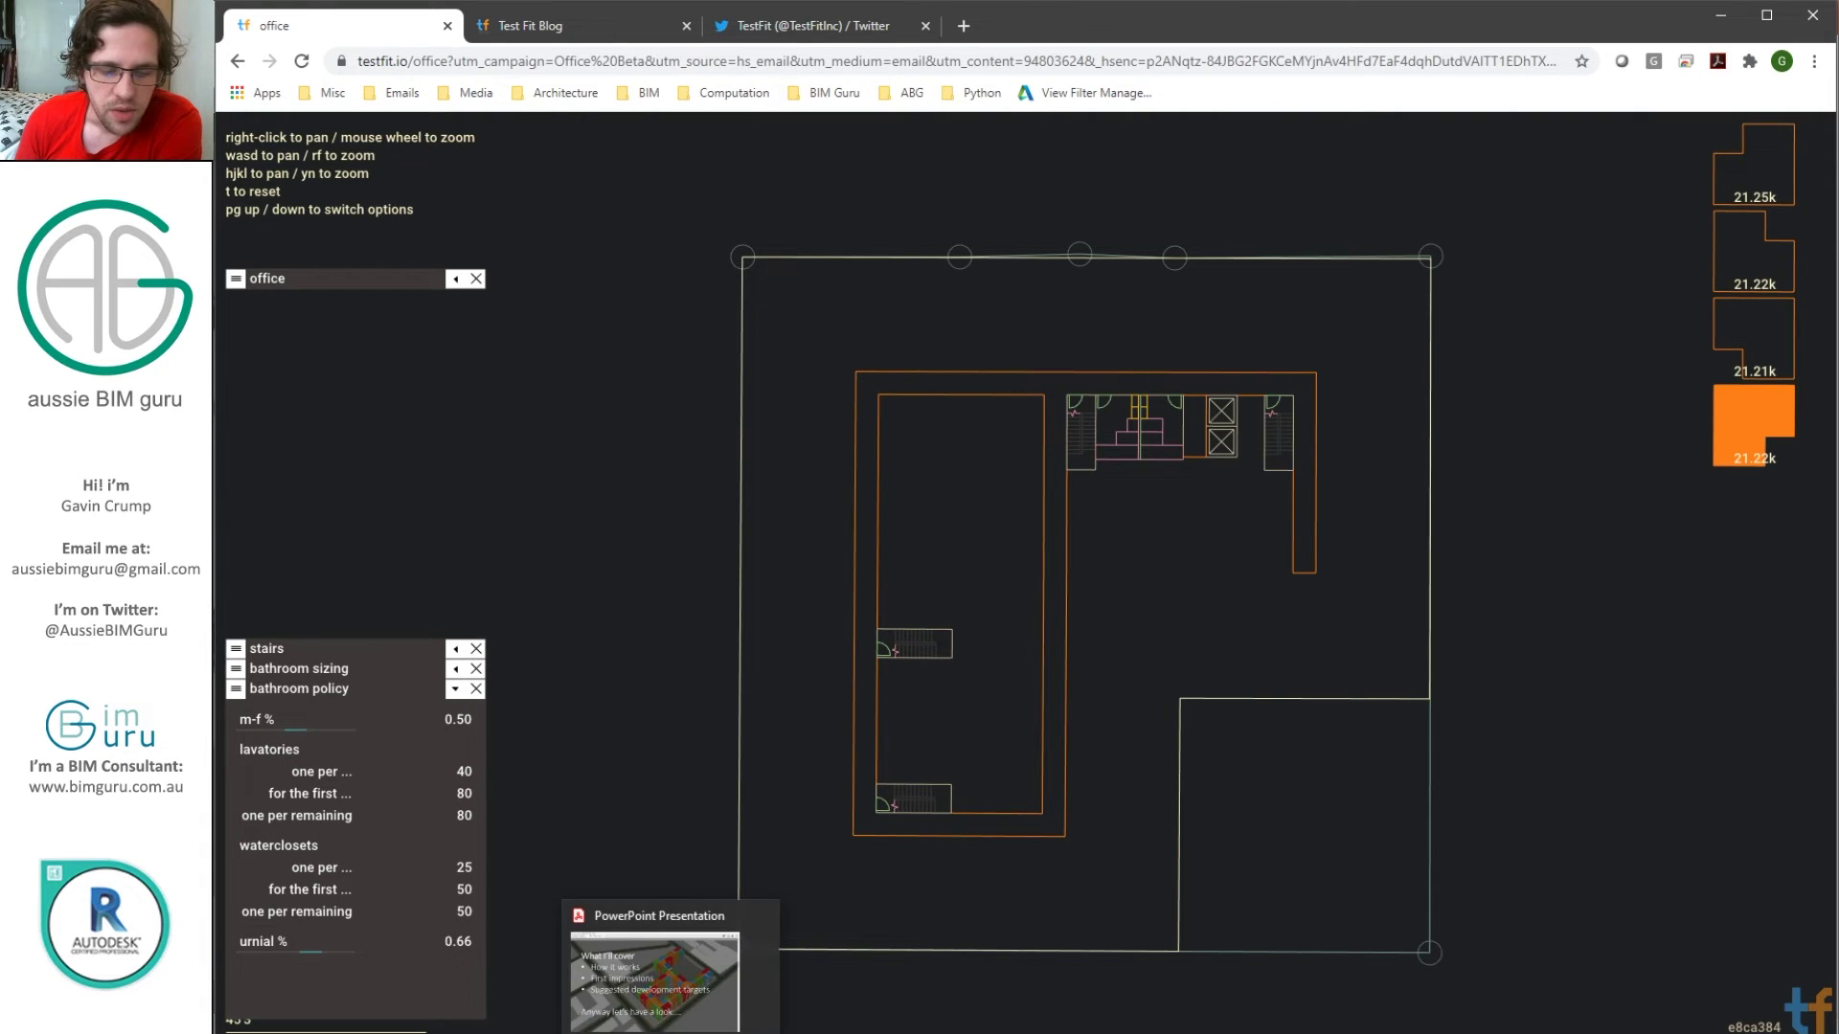
{"action": "left_click", "coordinate": [668, 977]}
{"action": "scroll", "coordinate": [667, 876], "scroll_direction": "down", "scroll_amount": 1}
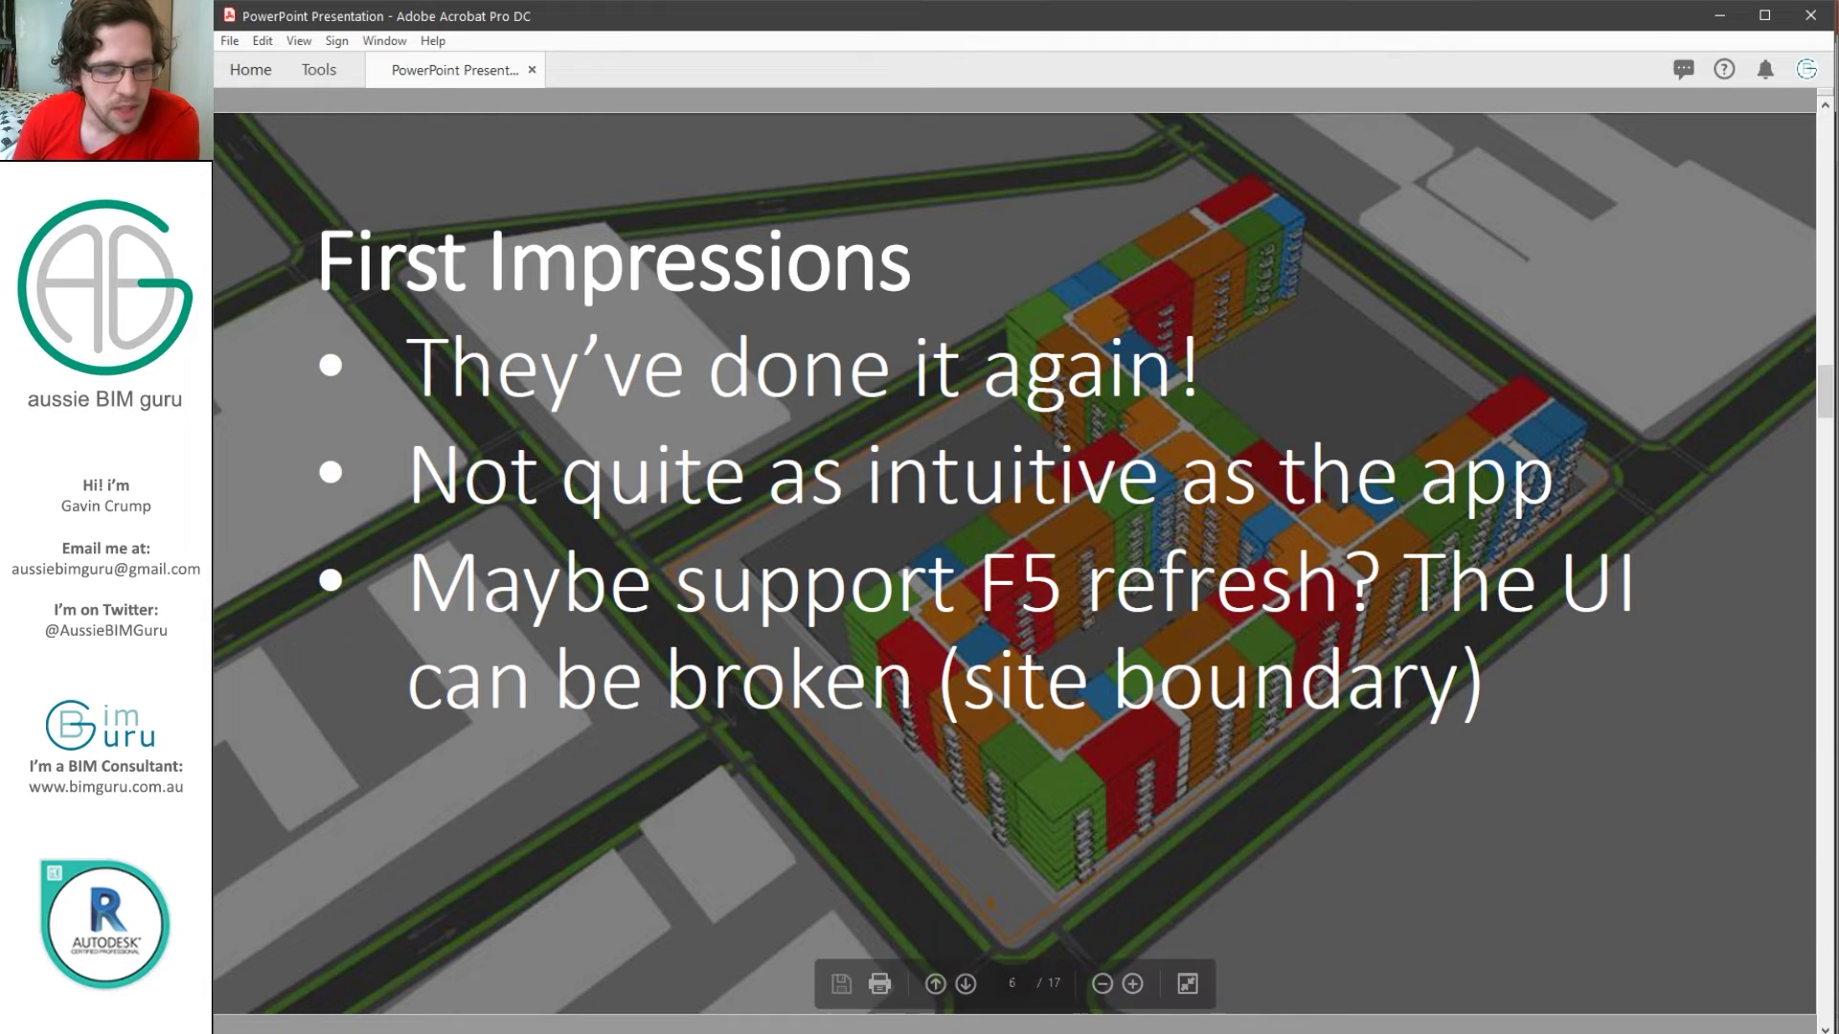
Step: Switch back to the browser and reload the TestFit office page from its existing address
{"action": "left_click", "coordinate": [258, 1033]}
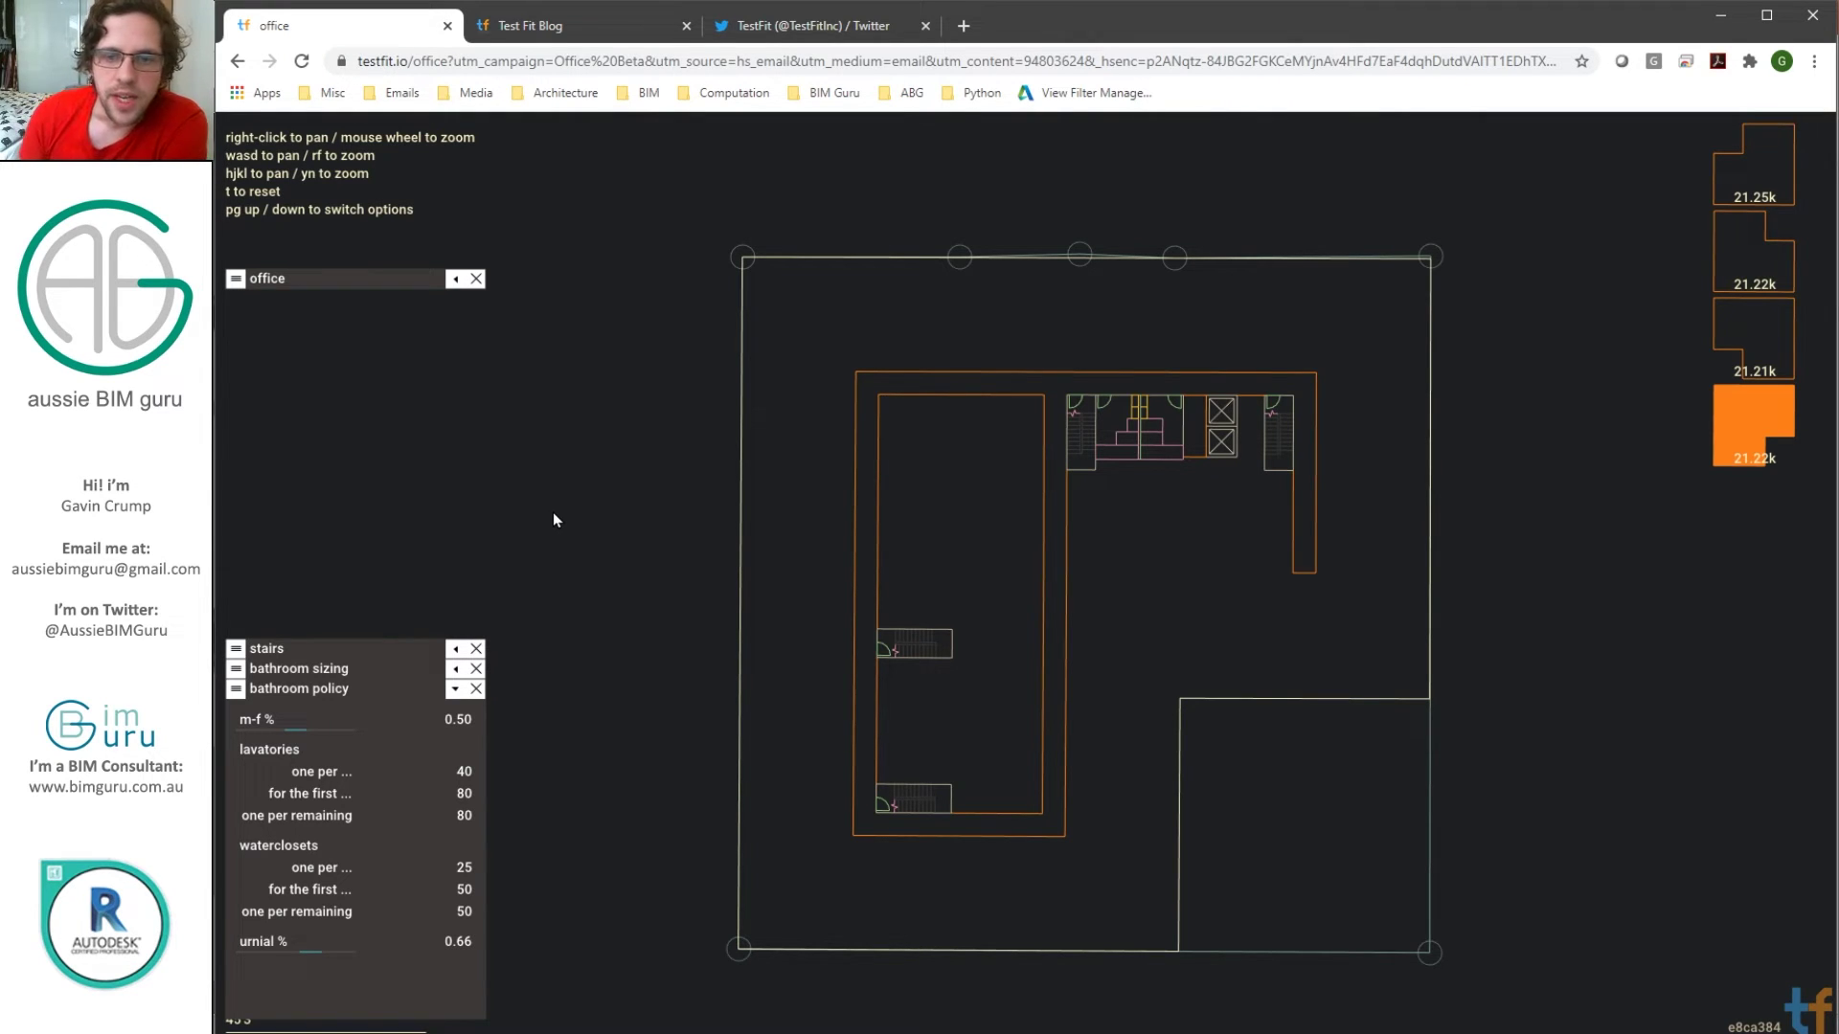
{"action": "left_click", "coordinate": [1105, 64]}
{"action": "key", "text": "End"}
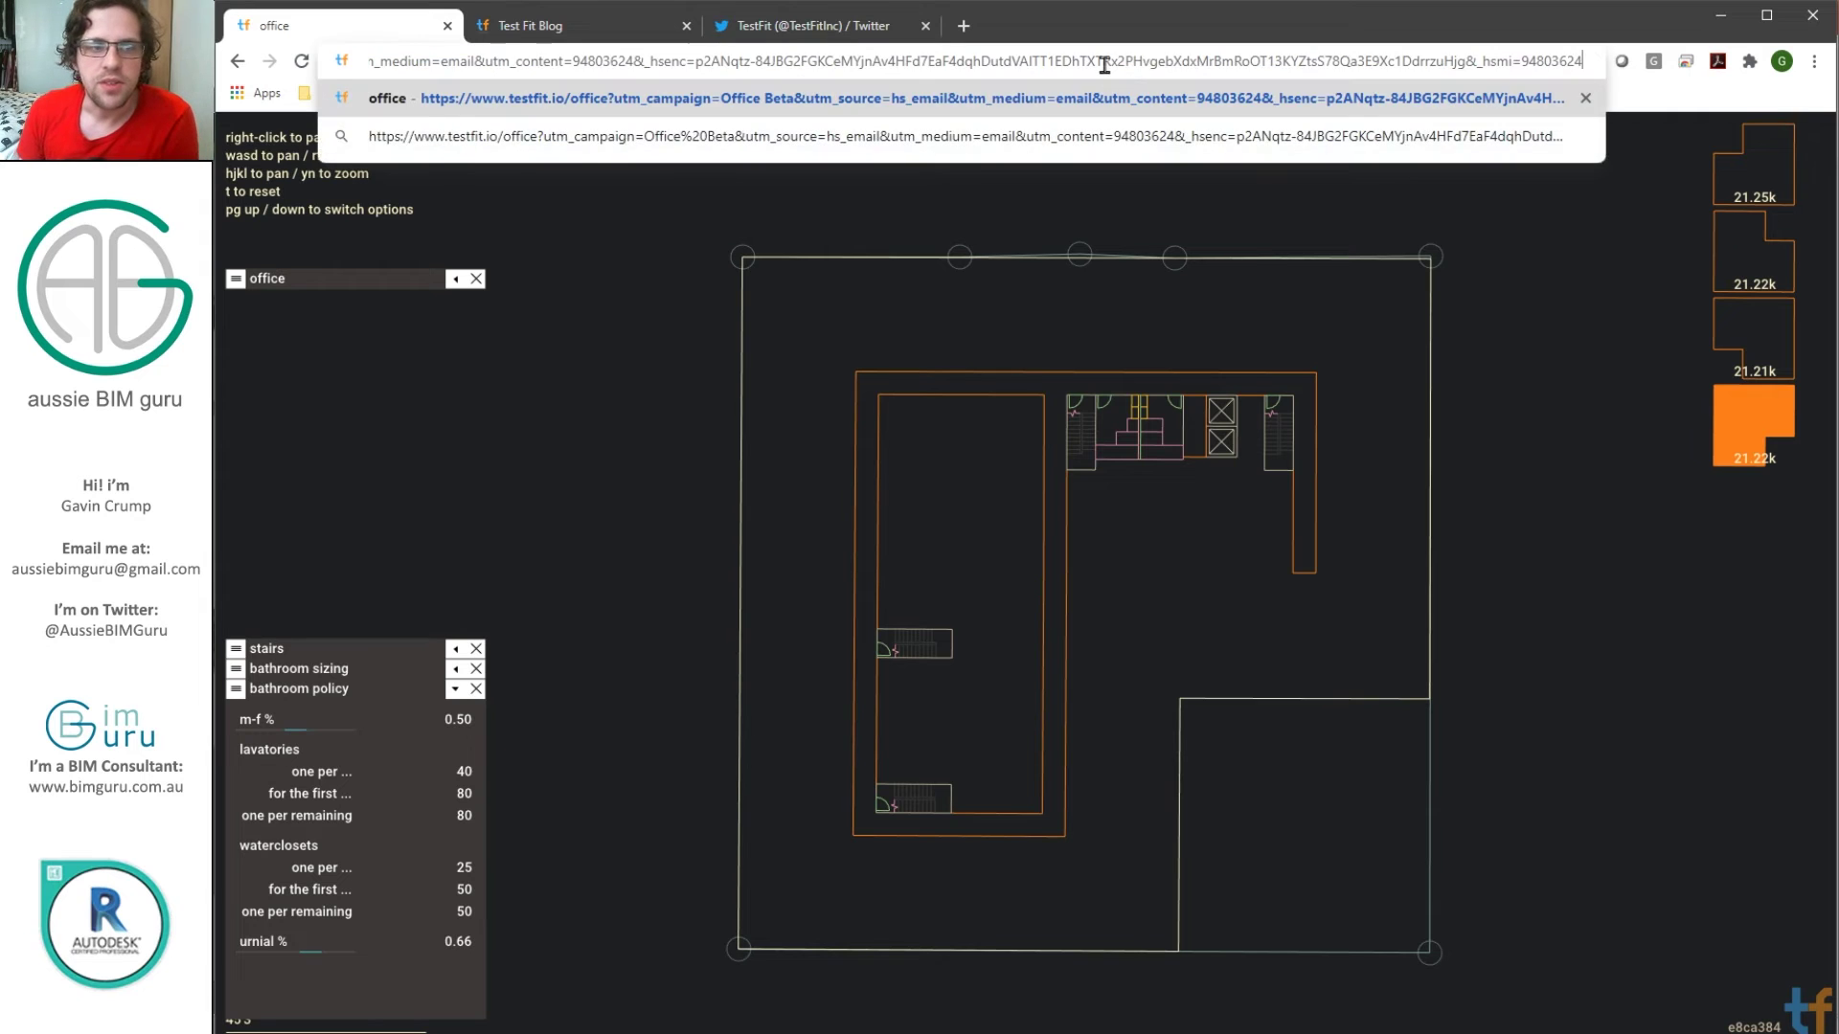
{"action": "key", "text": "Return"}
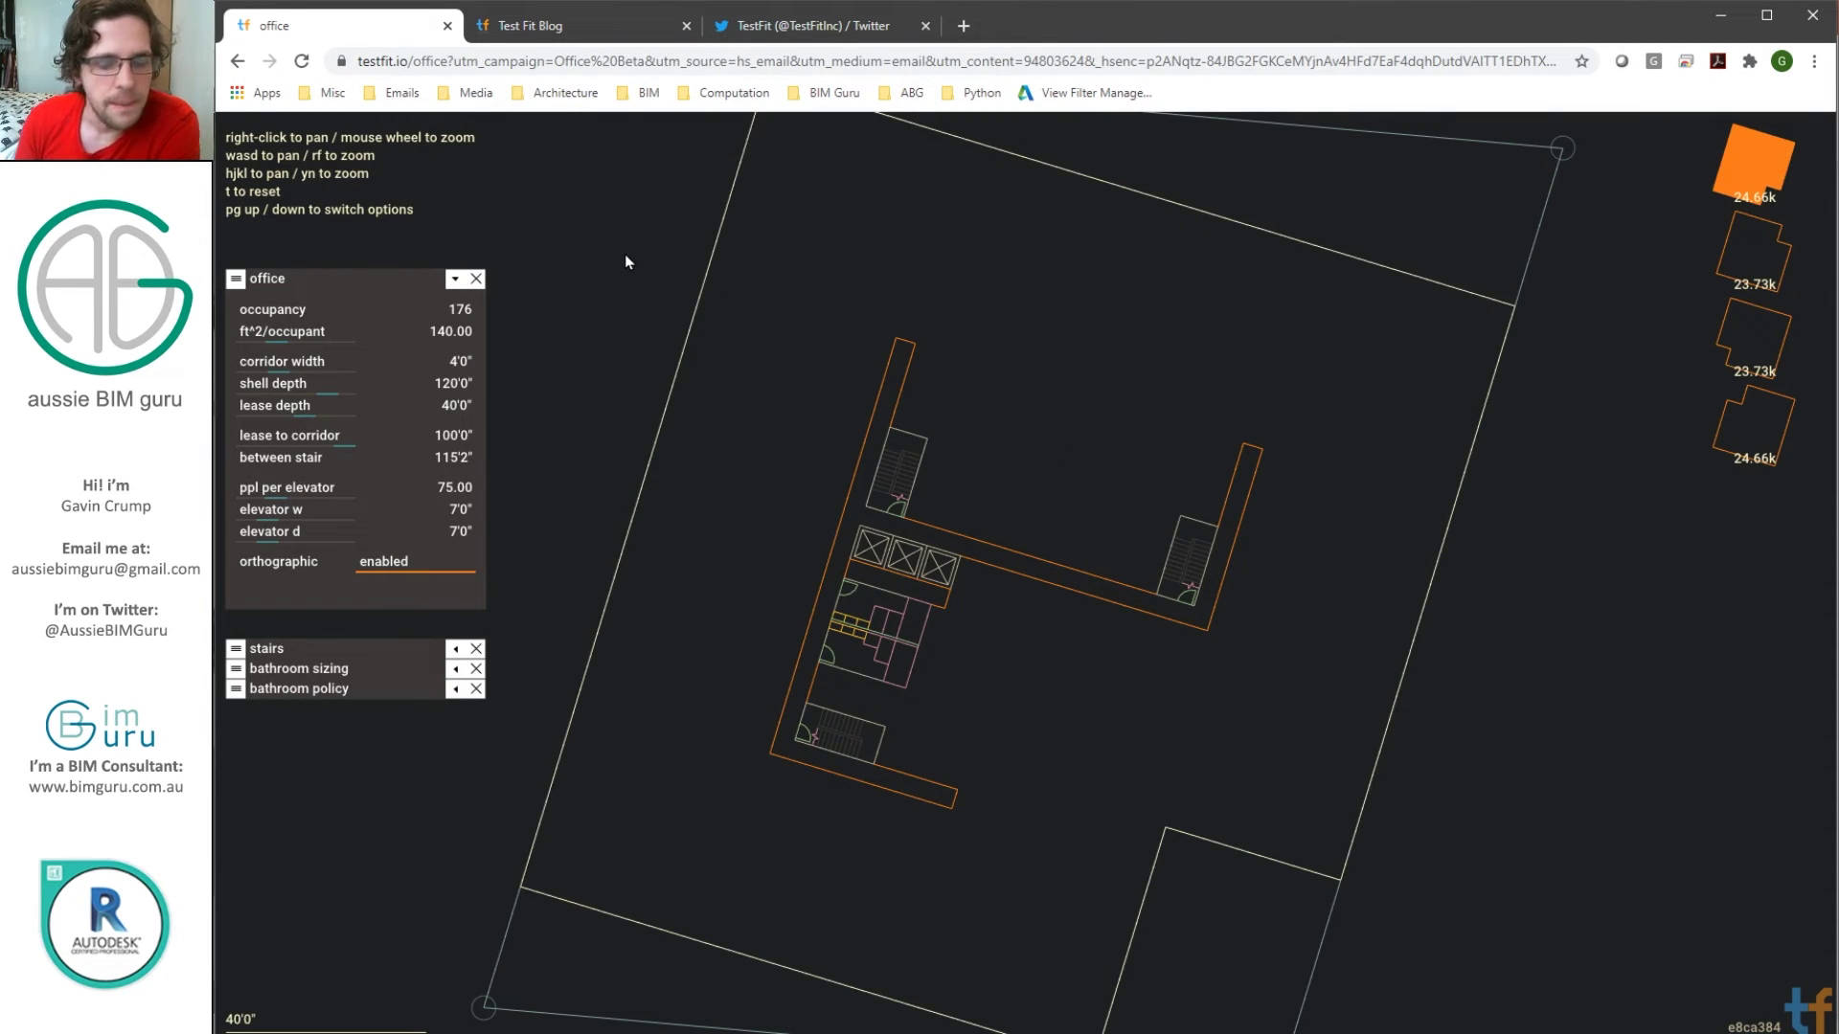
Step: Pull the site boundary's northwest corner outward and try to move the northeast corner into the middle of the site
{"action": "scroll", "coordinate": [956, 546], "scroll_direction": "down", "scroll_amount": 2}
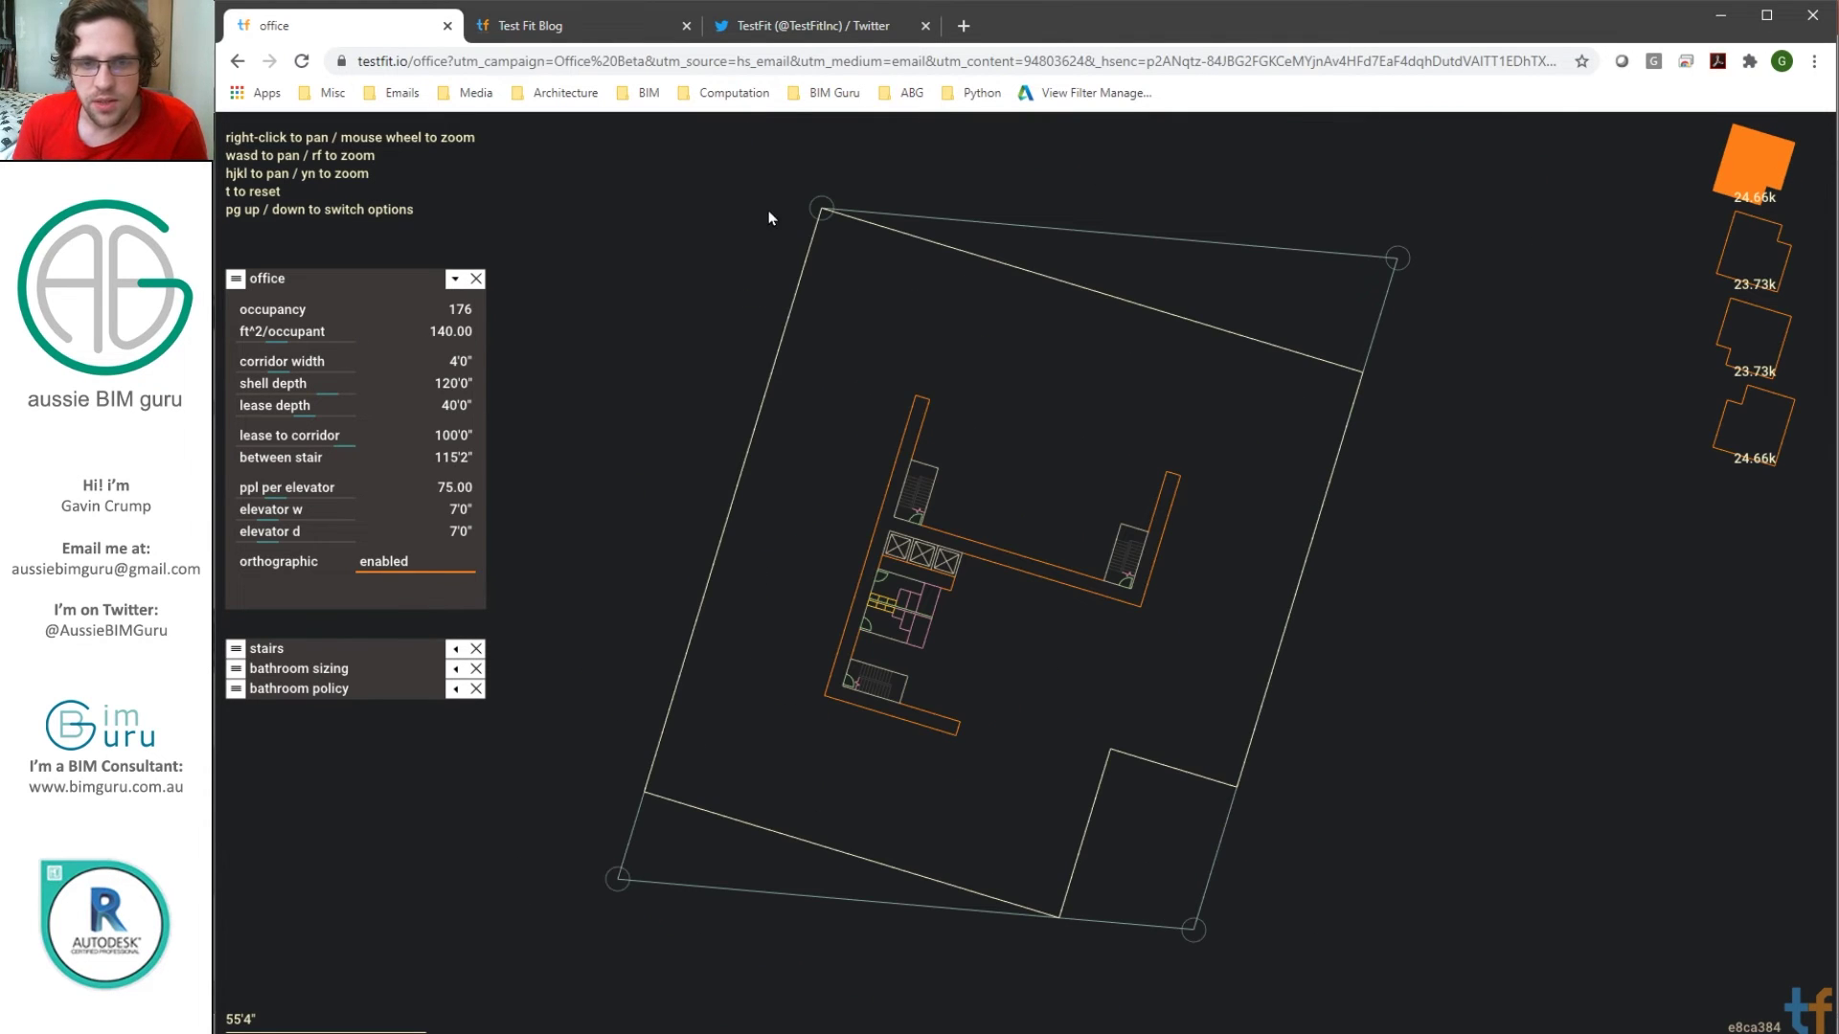
{"action": "left_click_drag", "start_coordinate": [820, 209], "coordinate": [607, 134]}
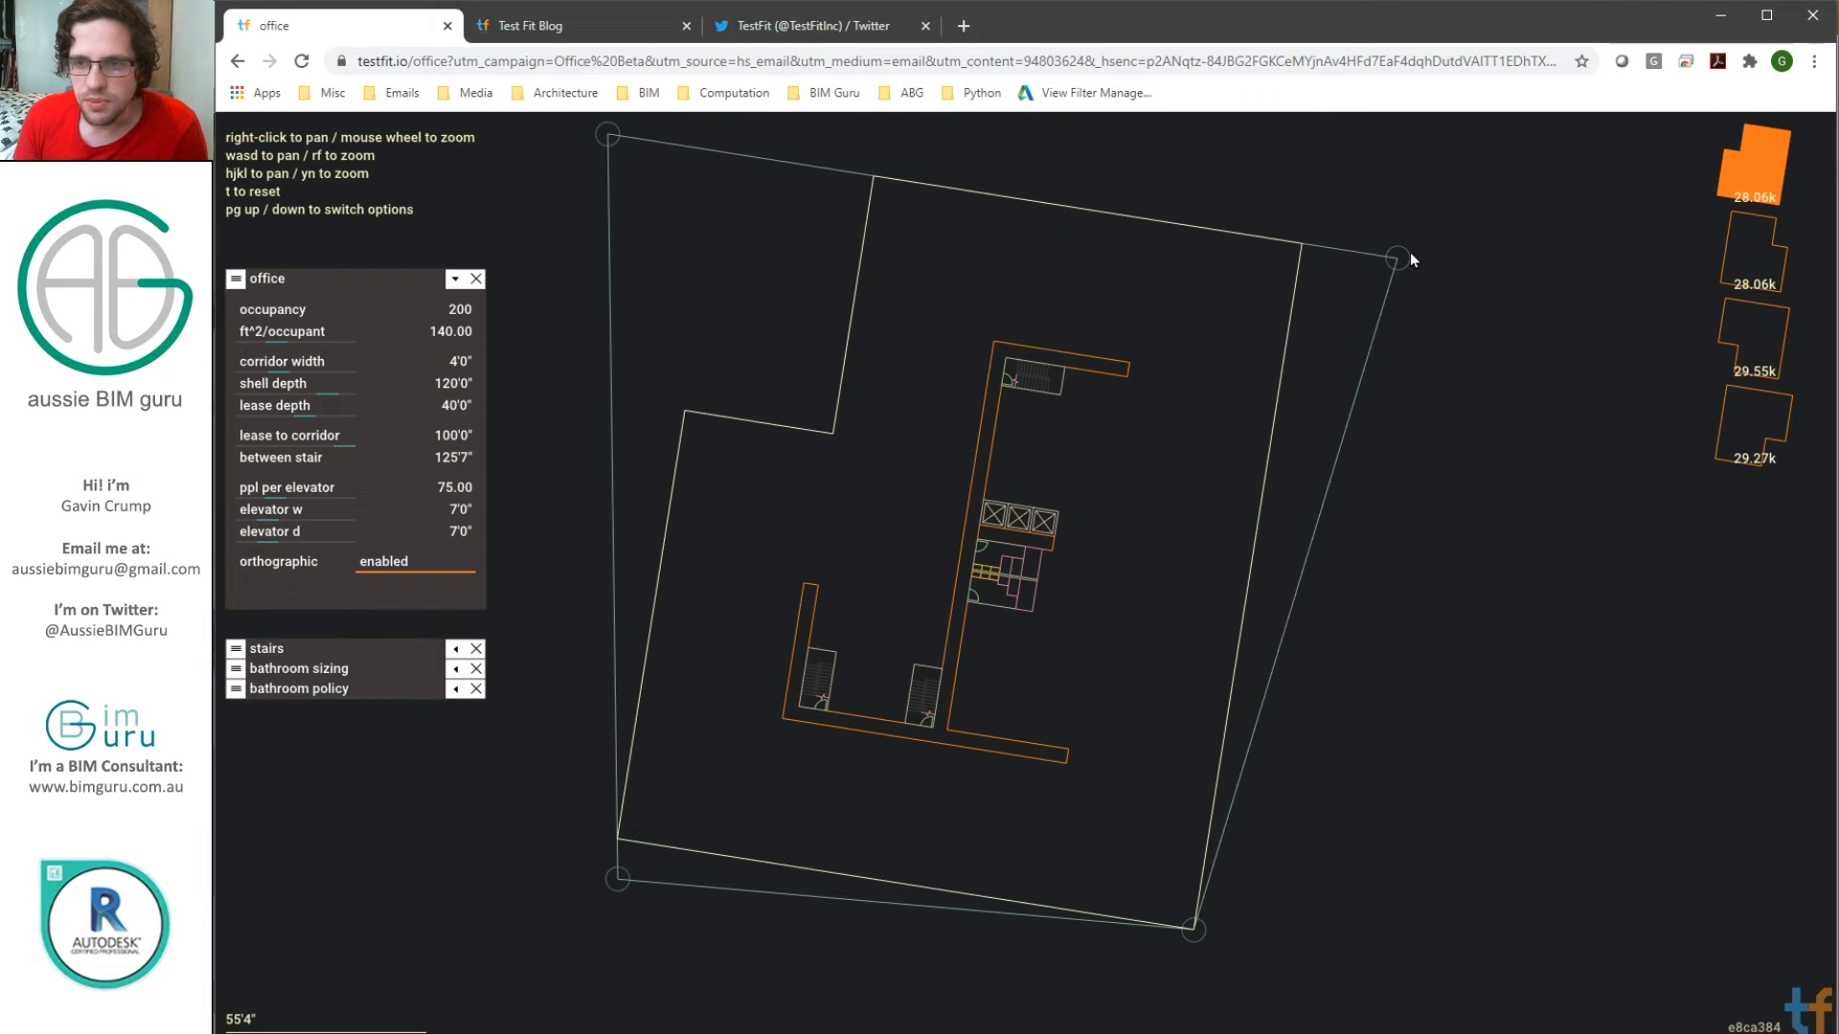
{"action": "left_click_drag", "start_coordinate": [1411, 257], "coordinate": [924, 607]}
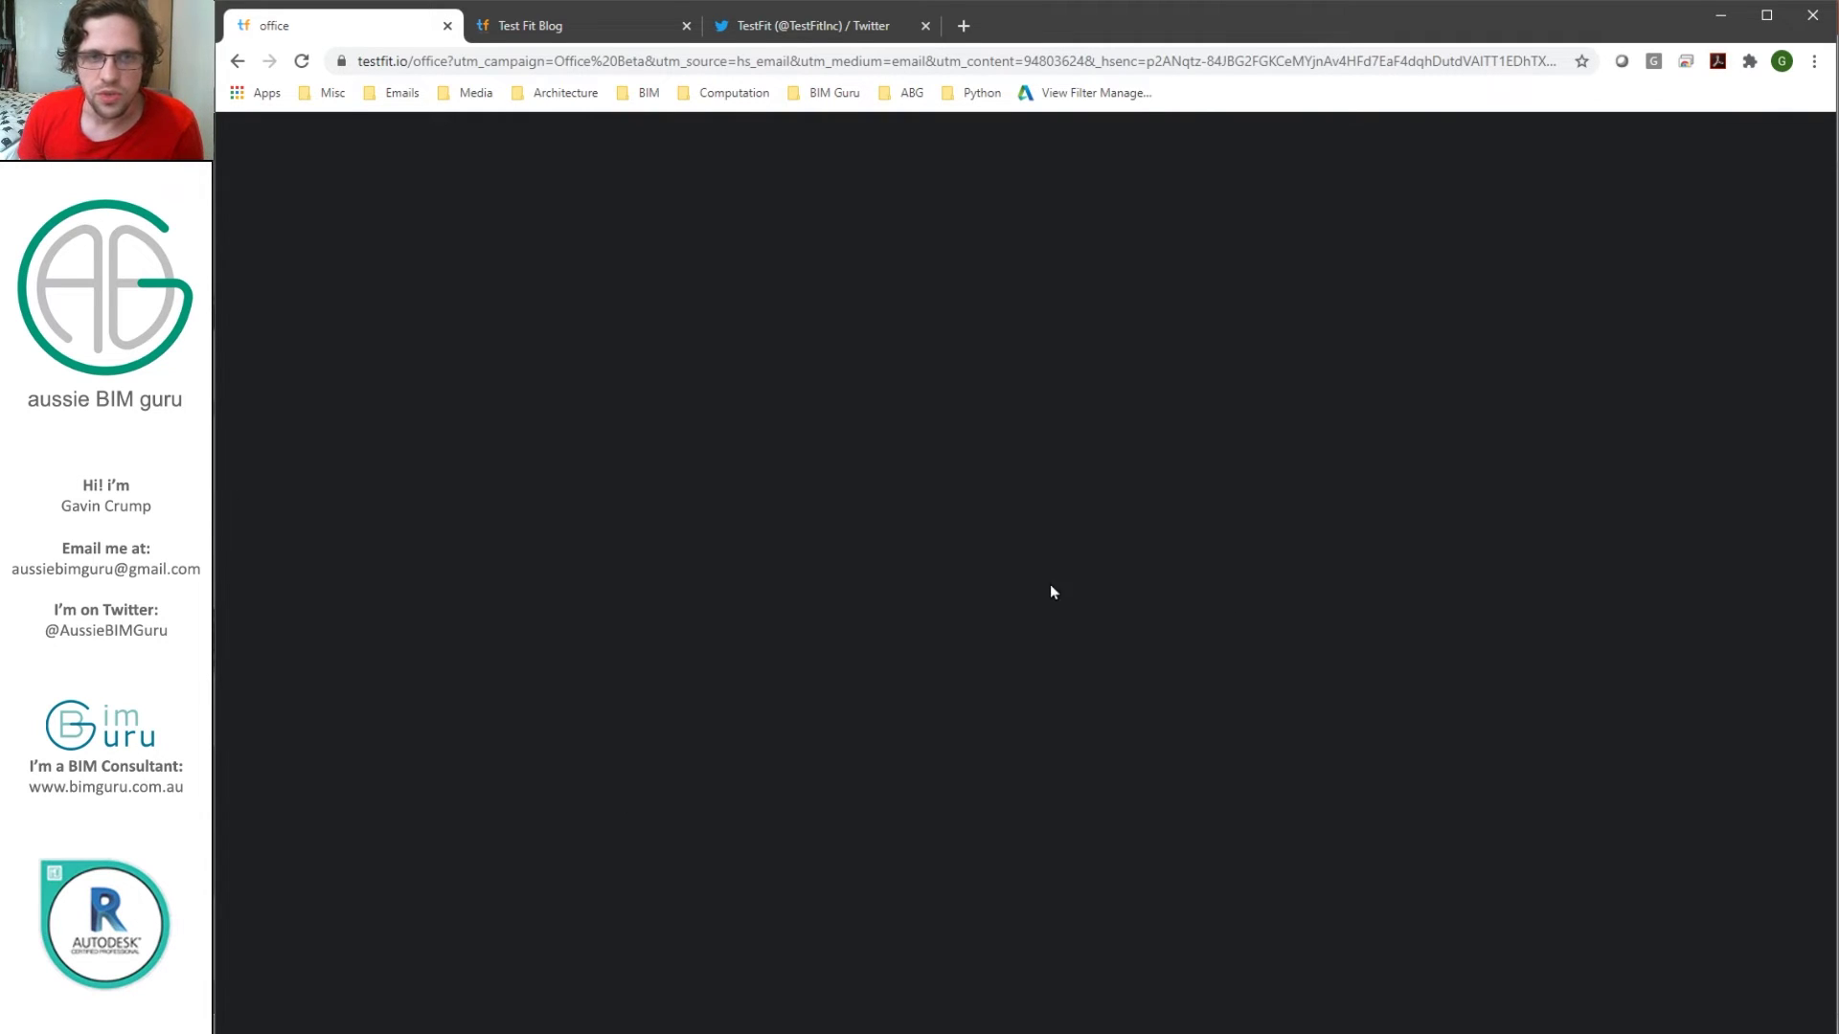
Step: Reload the office page from its address and bring the entire default site boundary into view
{"action": "left_click", "coordinate": [1085, 65]}
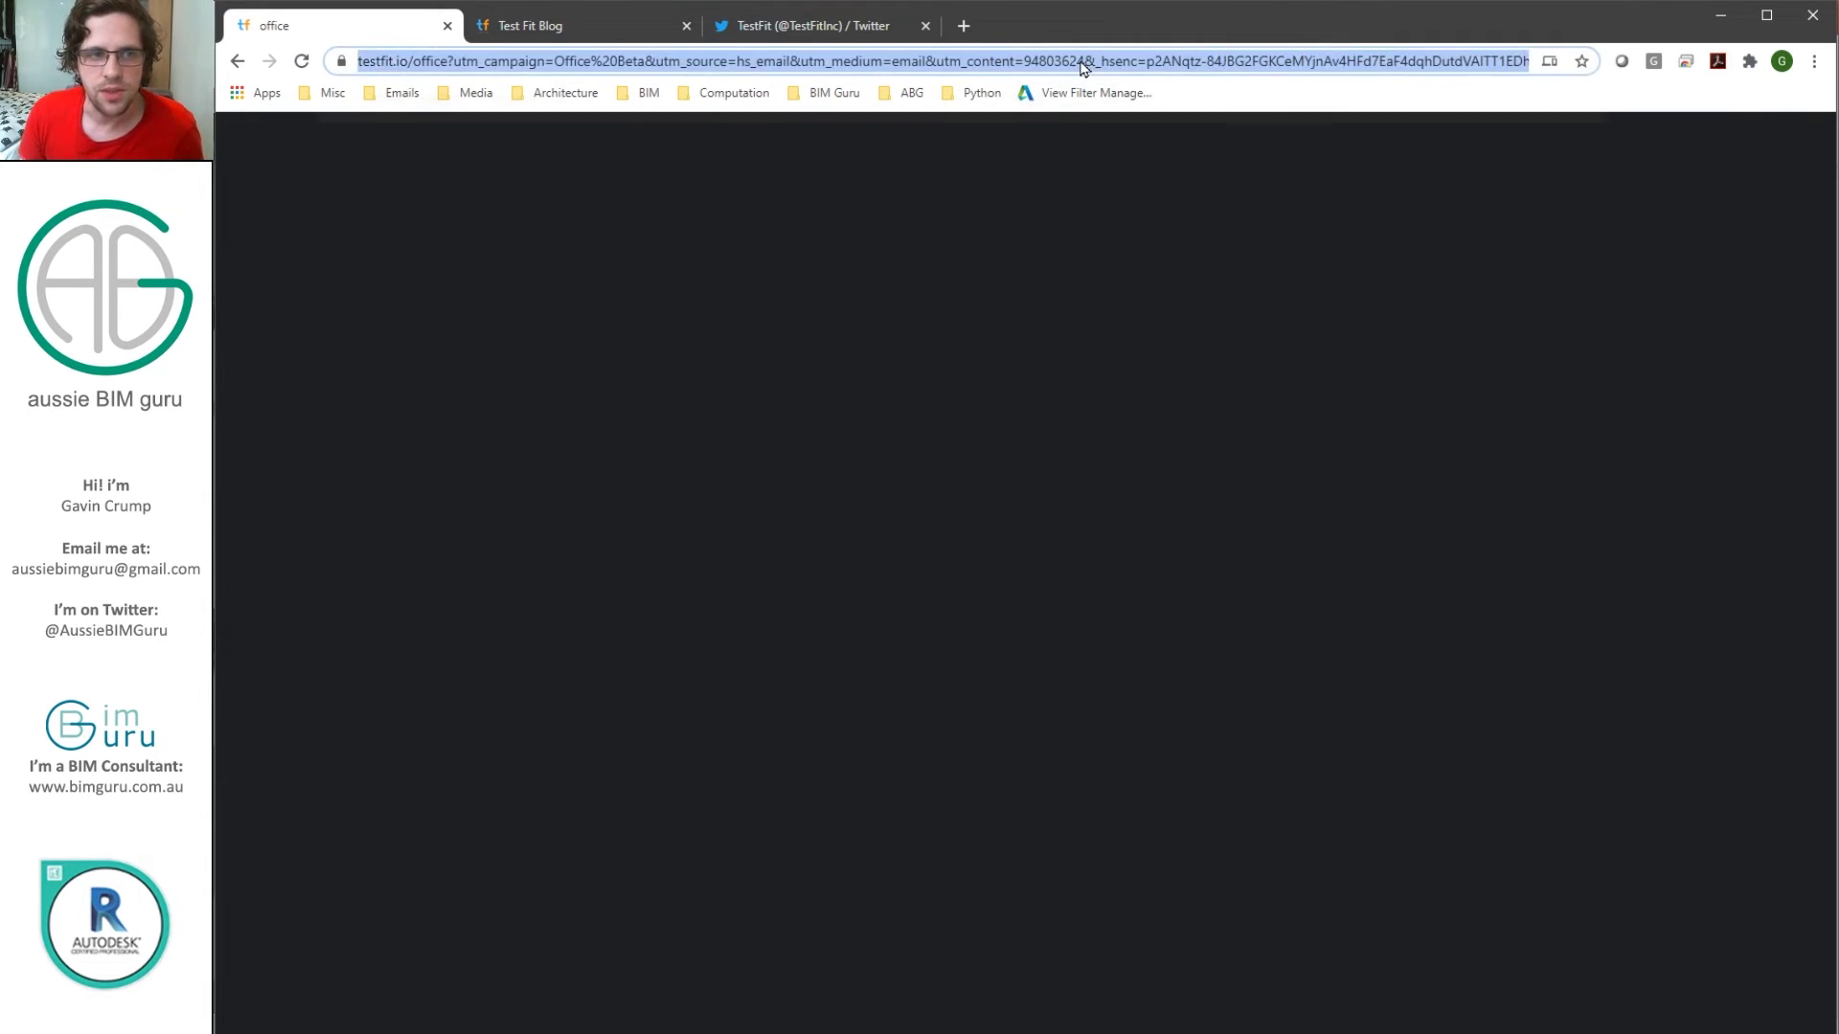
{"action": "key", "text": "Return"}
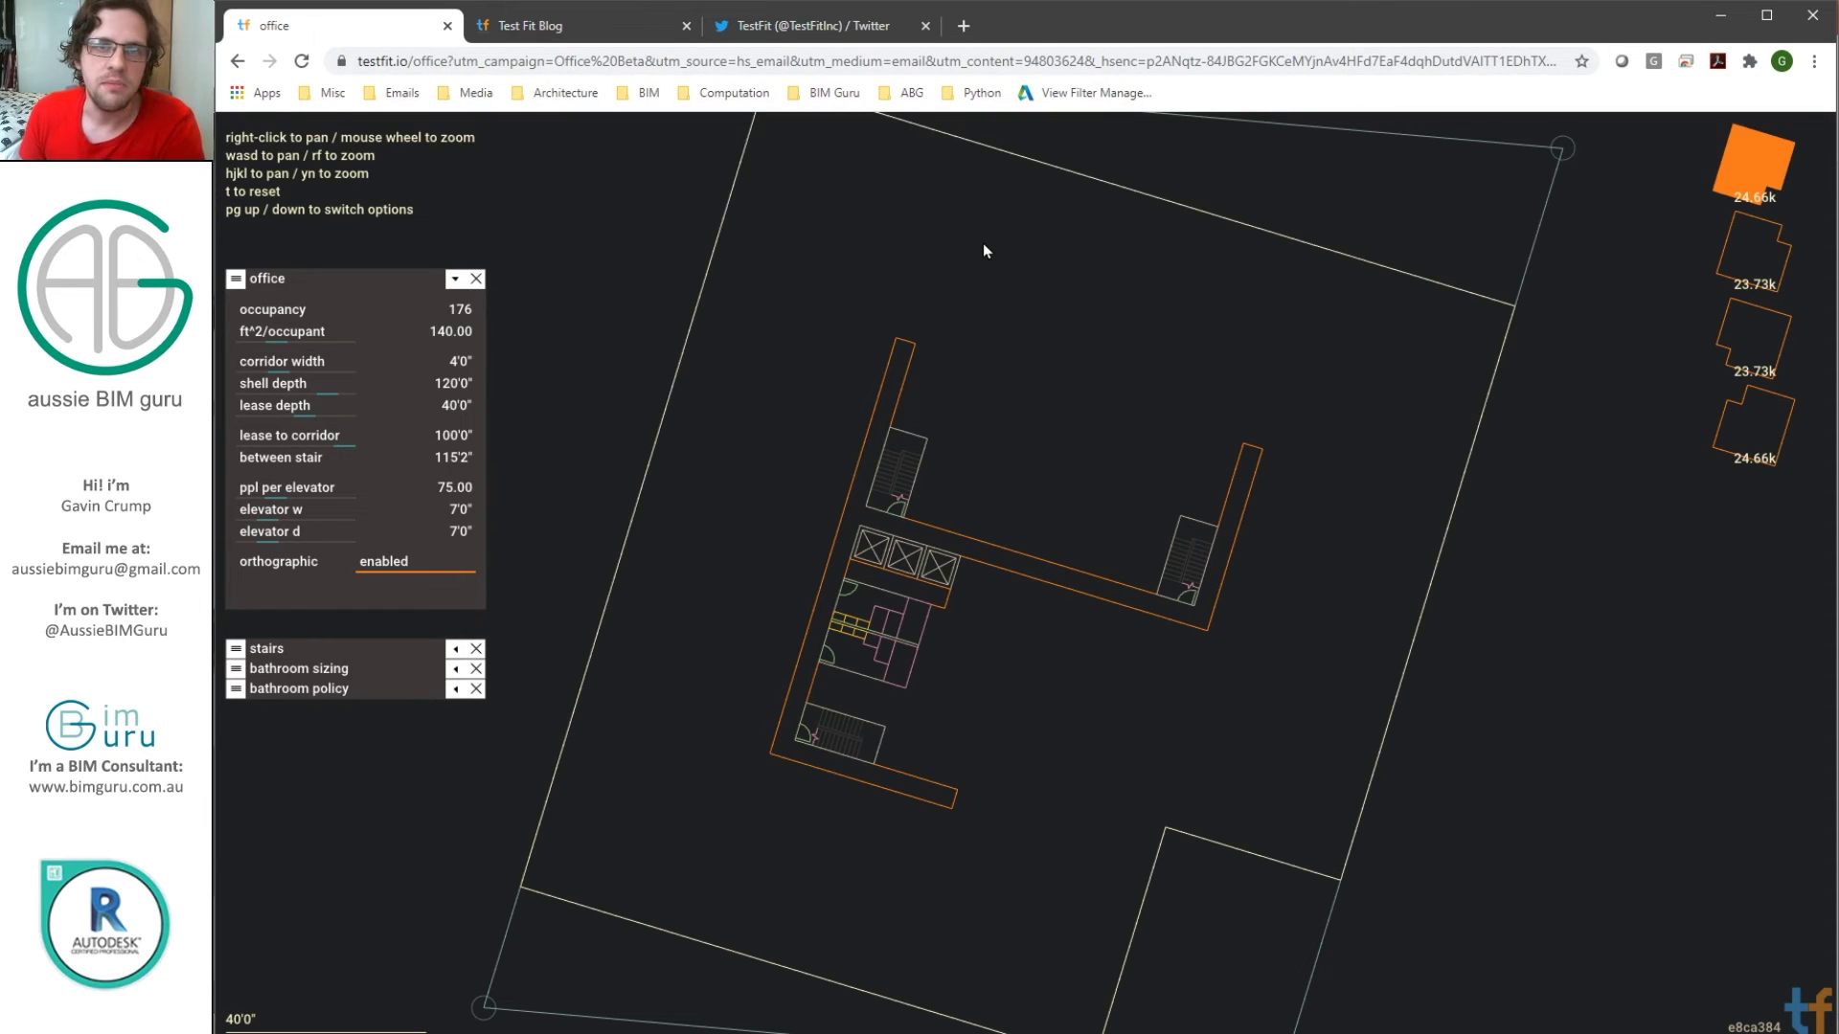
{"action": "scroll", "coordinate": [1033, 271], "scroll_direction": "down", "scroll_amount": 3}
{"action": "right_click_drag", "start_coordinate": [1027, 287], "coordinate": [1082, 354]}
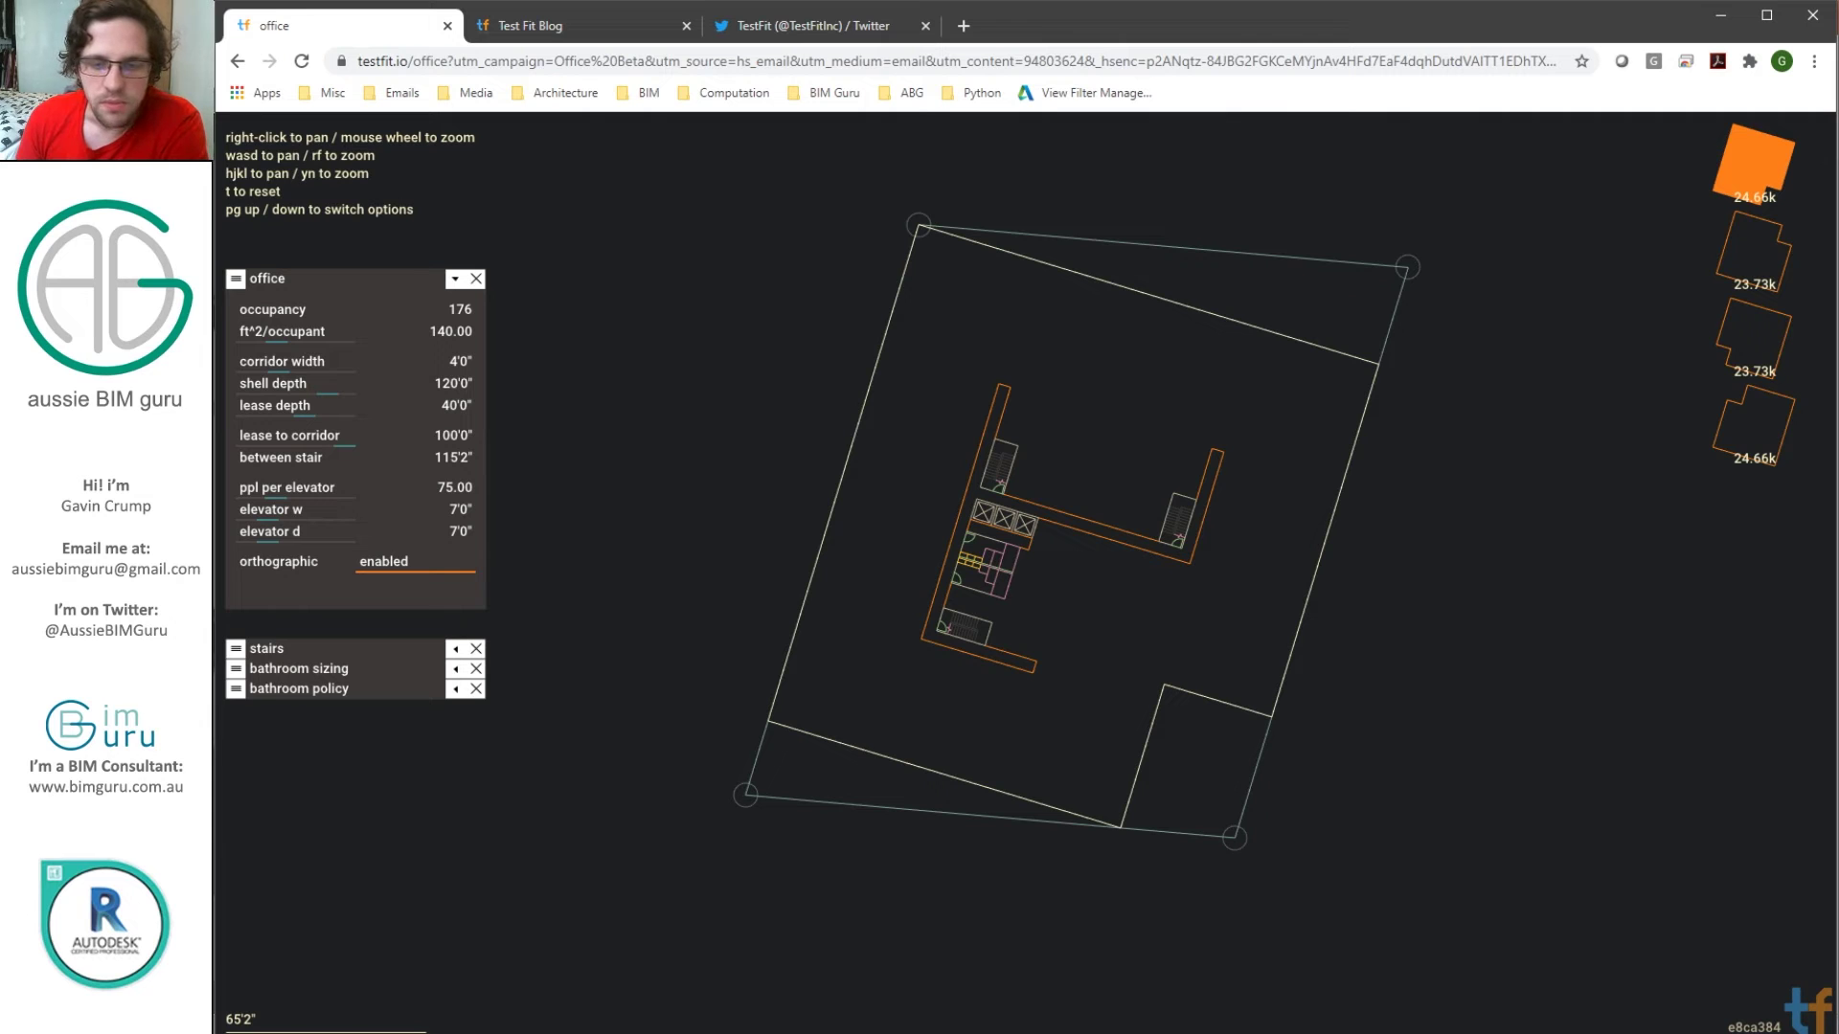
Step: Return to the presentation PDF in Adobe Acrobat and advance to the Development targets slide
{"action": "left_click", "coordinate": [670, 1032]}
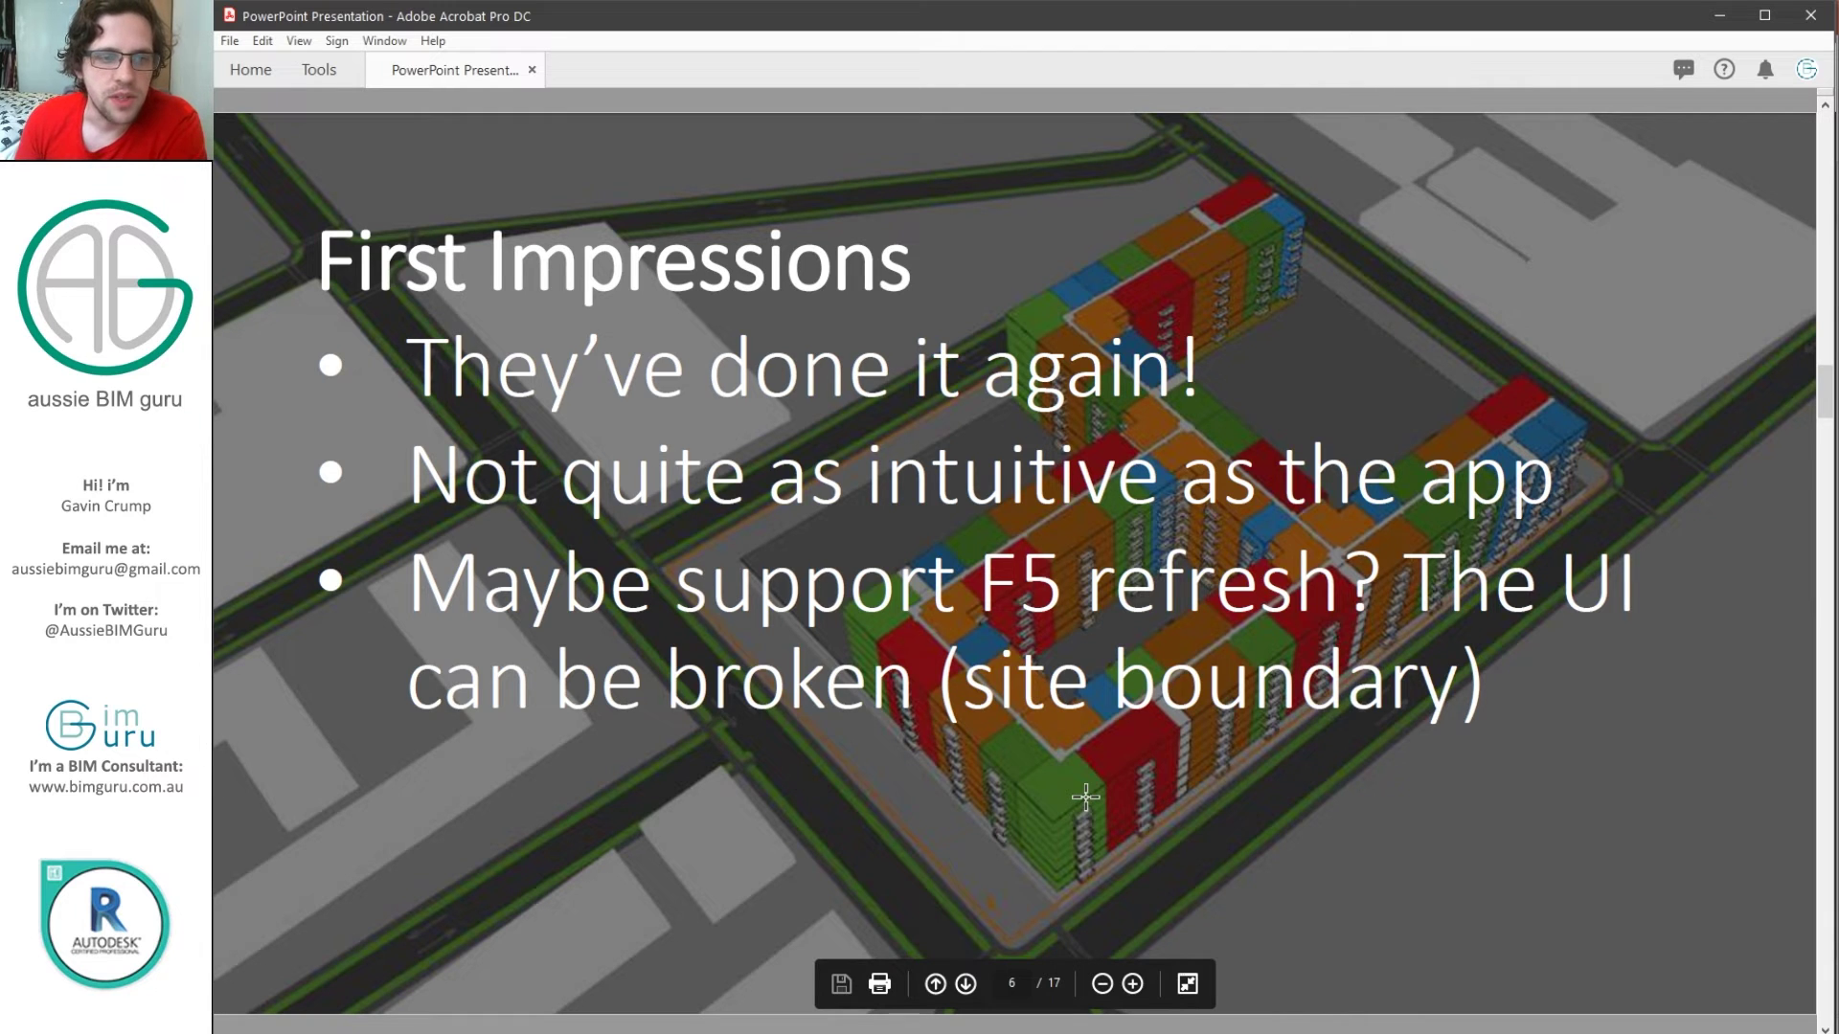
{"action": "scroll", "coordinate": [1085, 796], "scroll_direction": "down", "scroll_amount": 1}
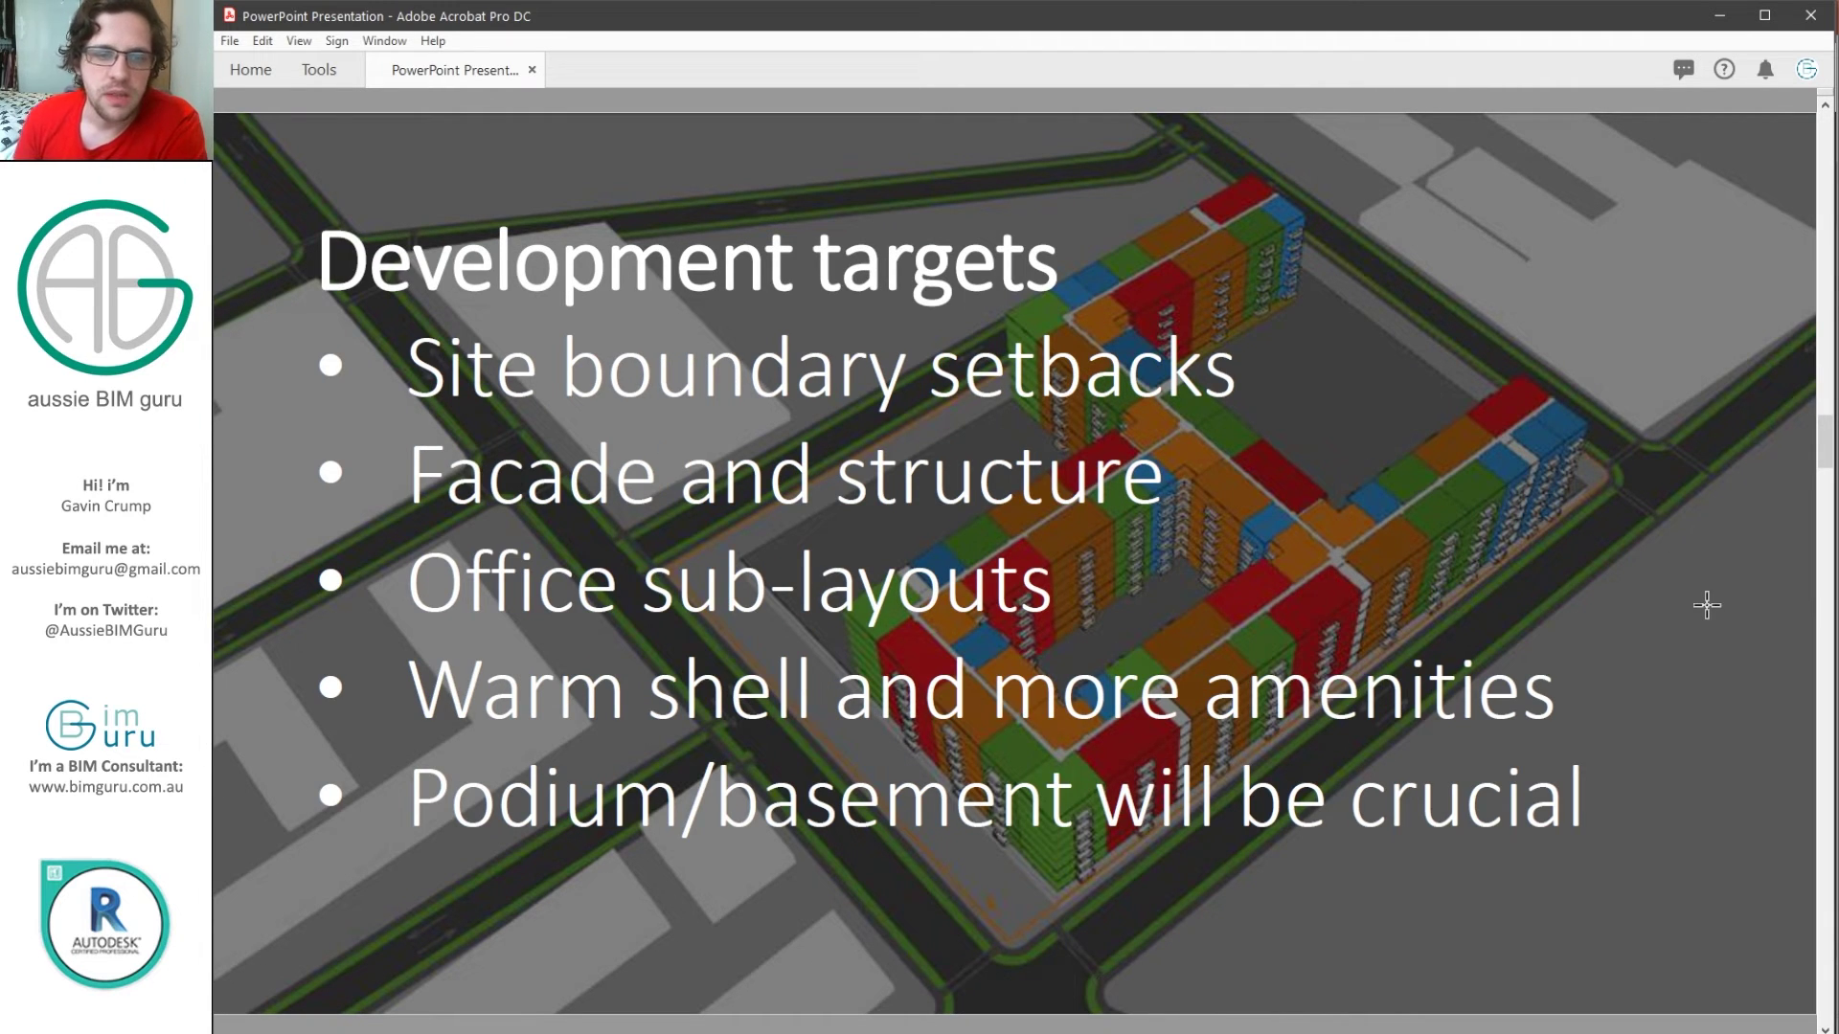